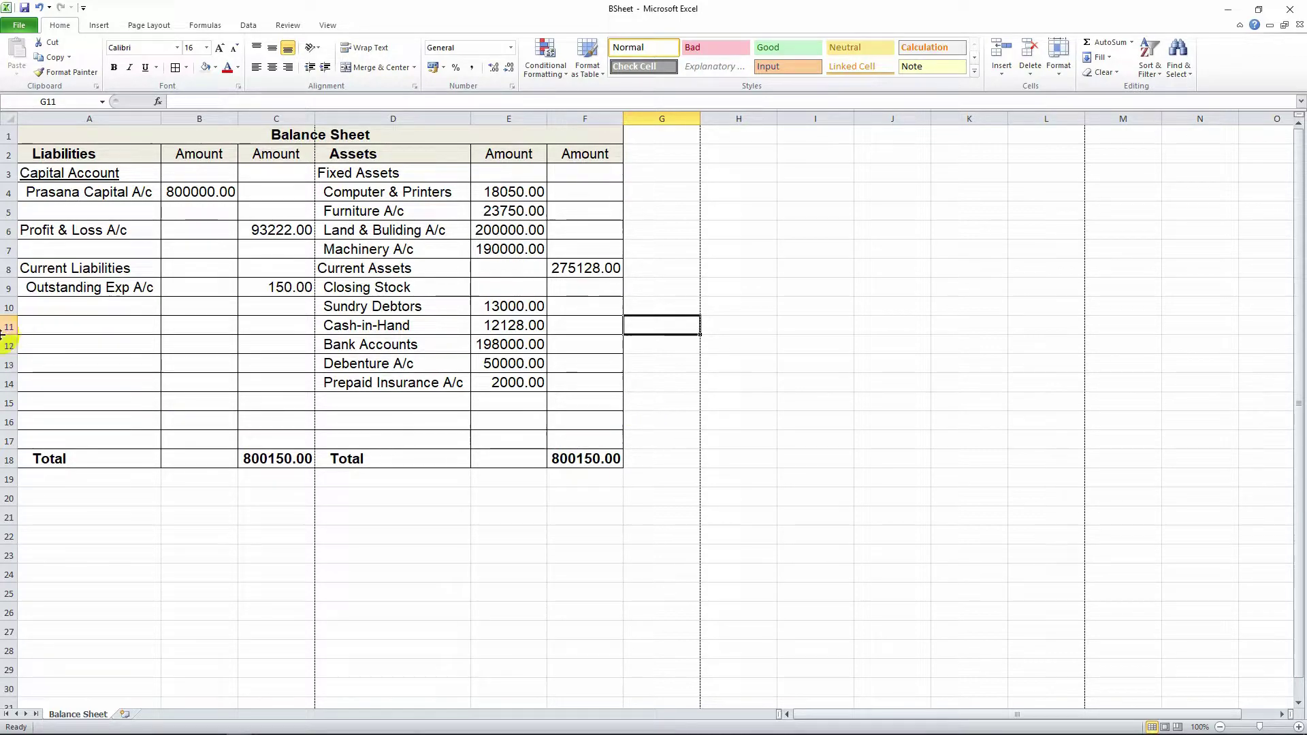
- Check the Balance Sheet print preview, split across two portrait pages, then return to the worksheet
{"action": "left_click", "coordinate": [19, 25]}
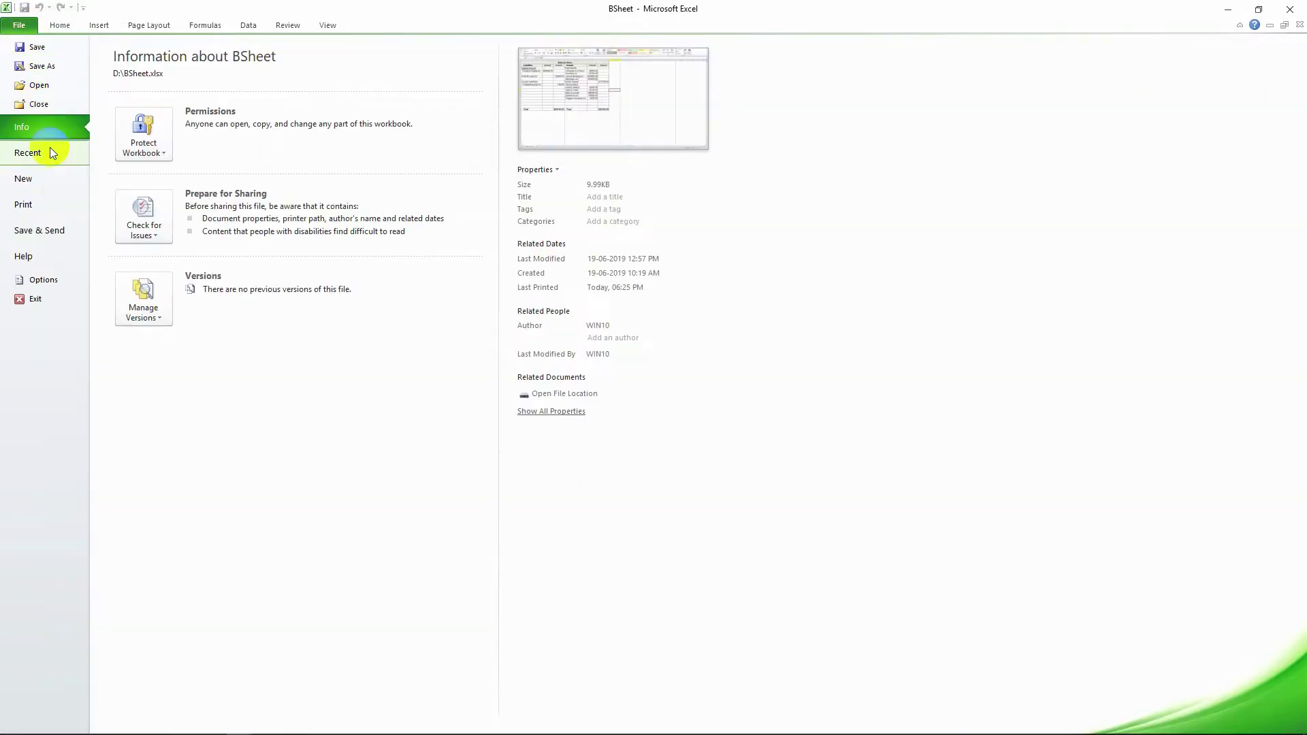
{"action": "left_click", "coordinate": [60, 204]}
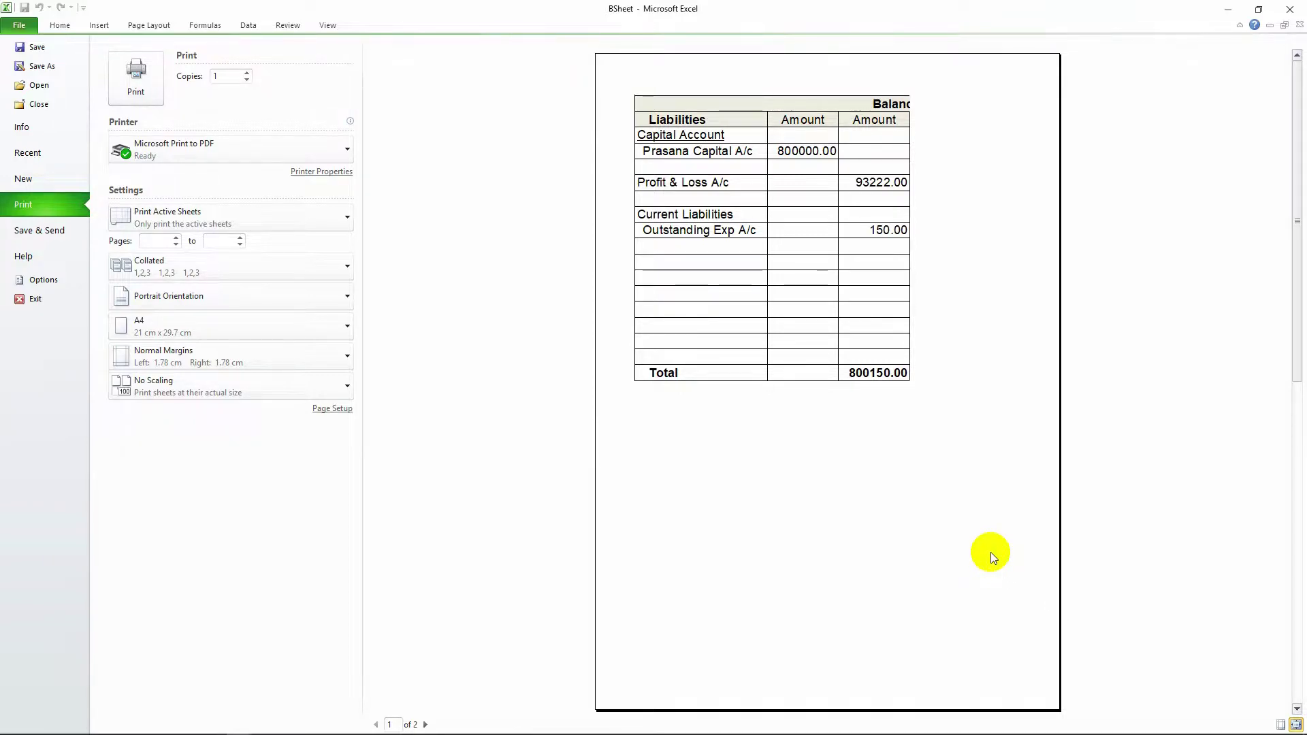
{"action": "key", "text": "Escape"}
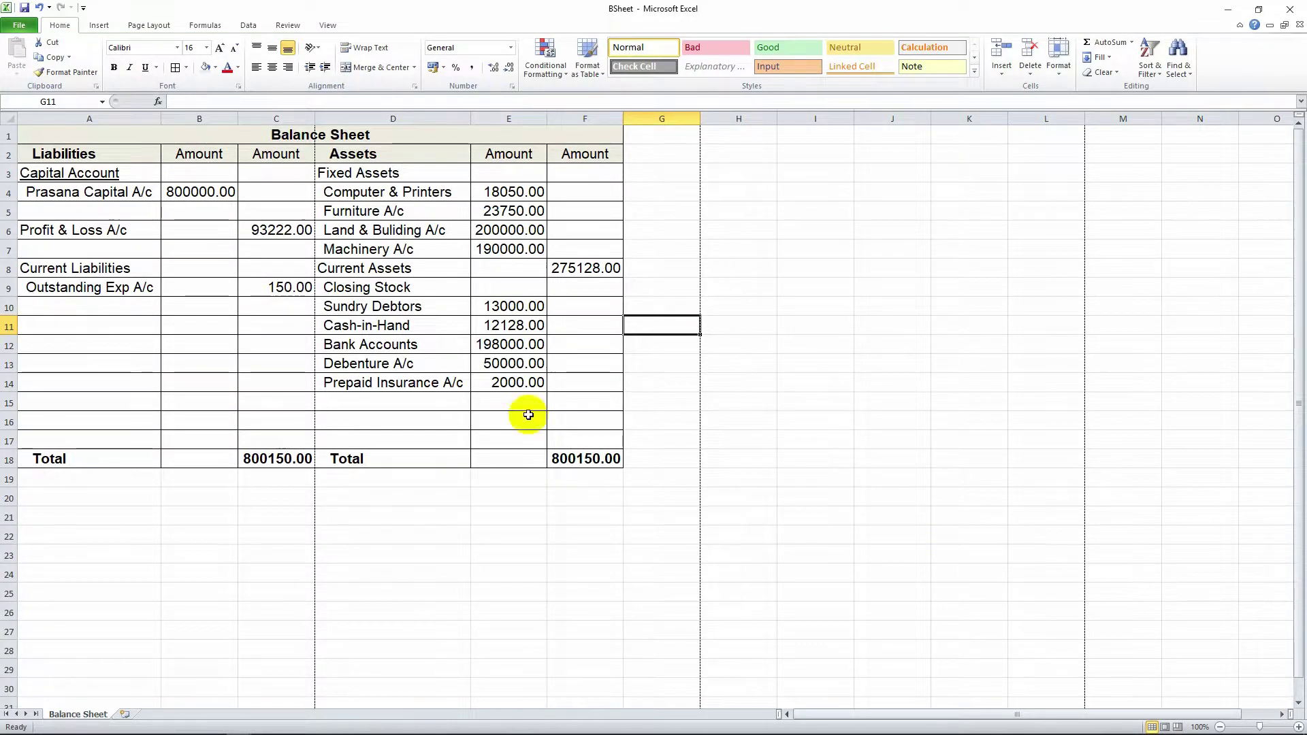
- Switch the Balance Sheet page orientation to landscape
{"action": "left_click", "coordinate": [133, 33]}
{"action": "left_click", "coordinate": [136, 68]}
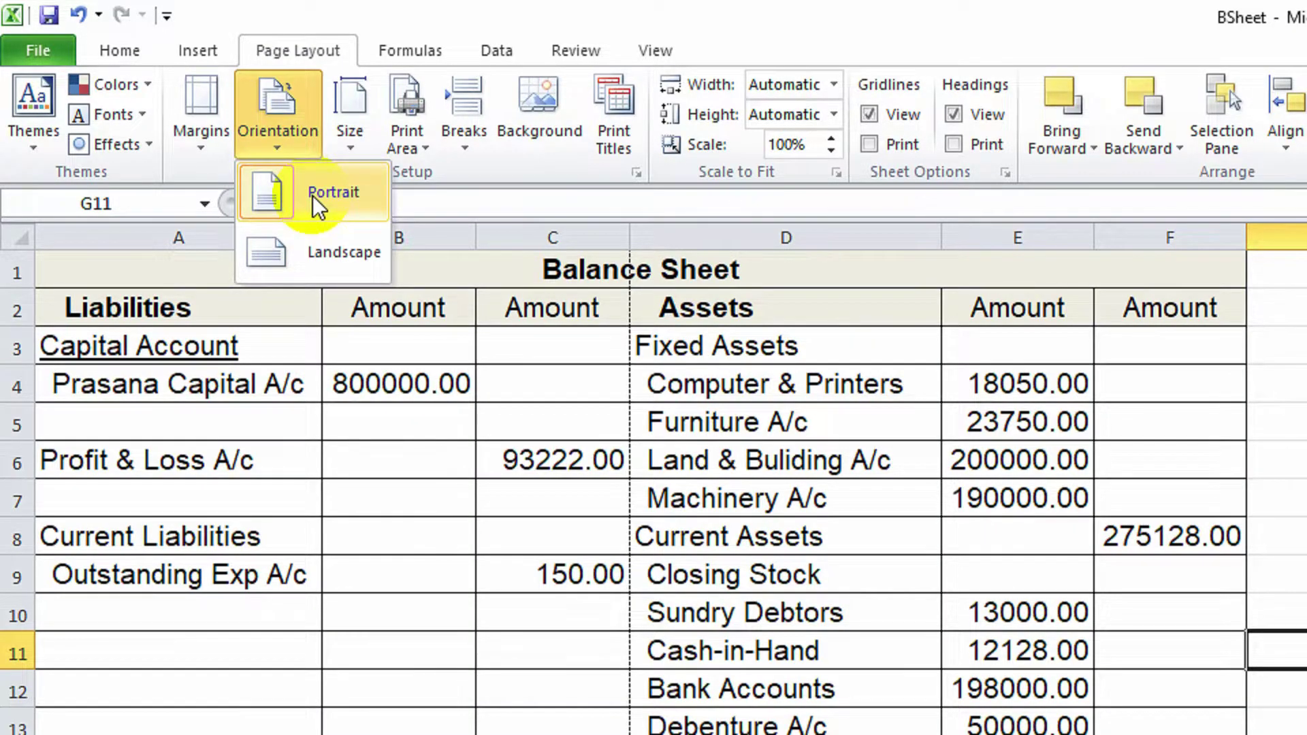
{"action": "left_click", "coordinate": [324, 245]}
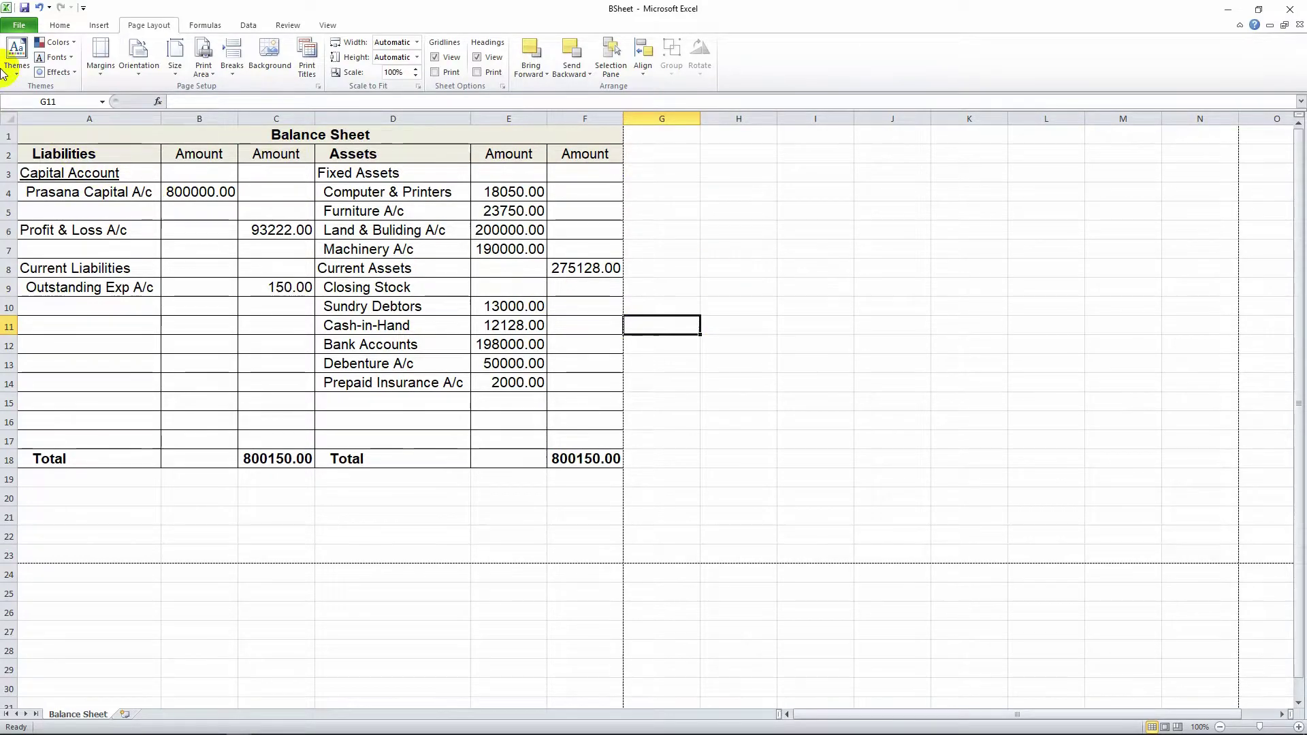
- Preview the landscape printout fitting on one page, then return to the sheet
{"action": "left_click", "coordinate": [19, 28]}
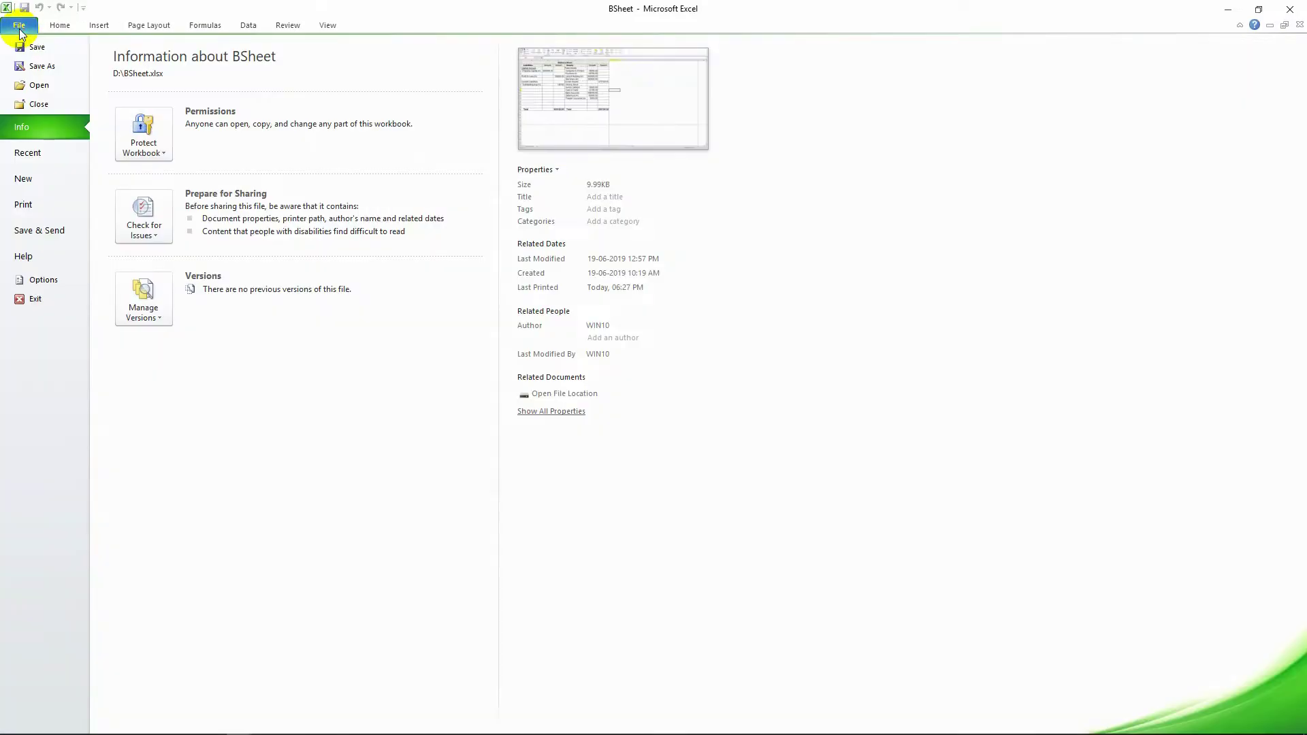
{"action": "left_click", "coordinate": [46, 205]}
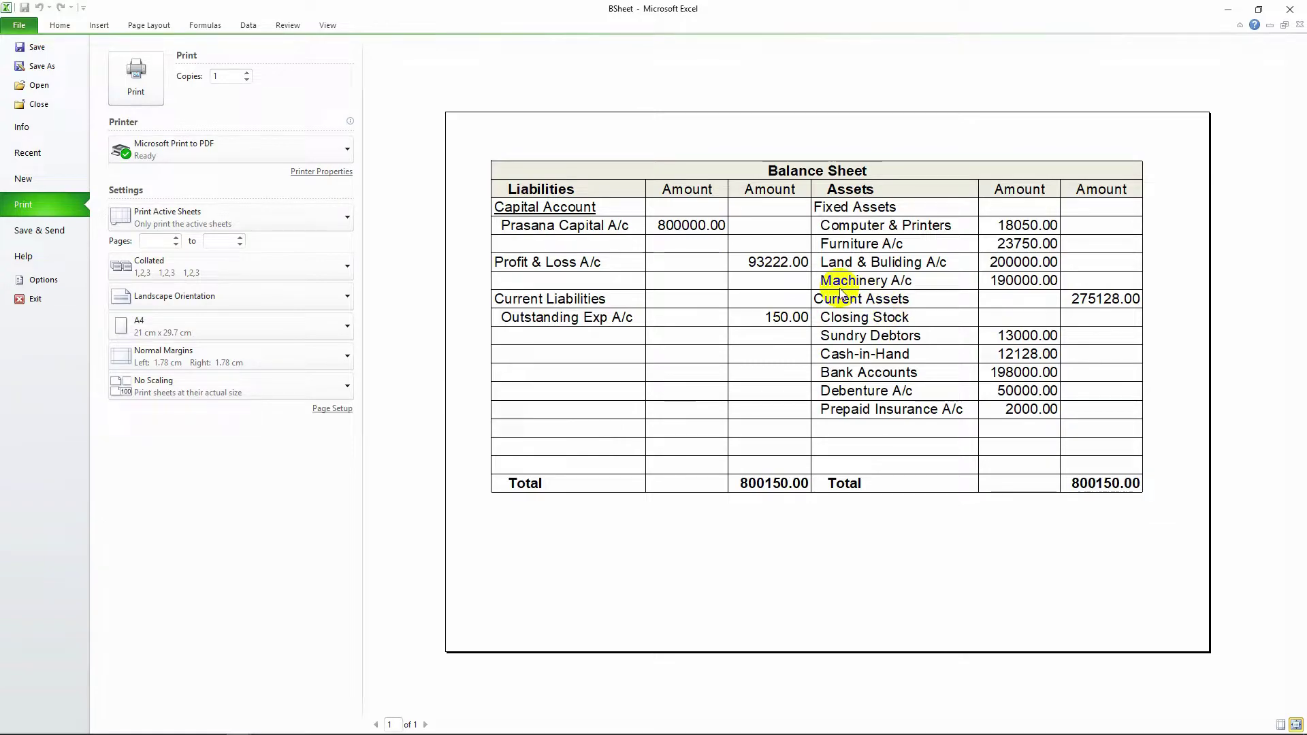
{"action": "key", "text": "Escape"}
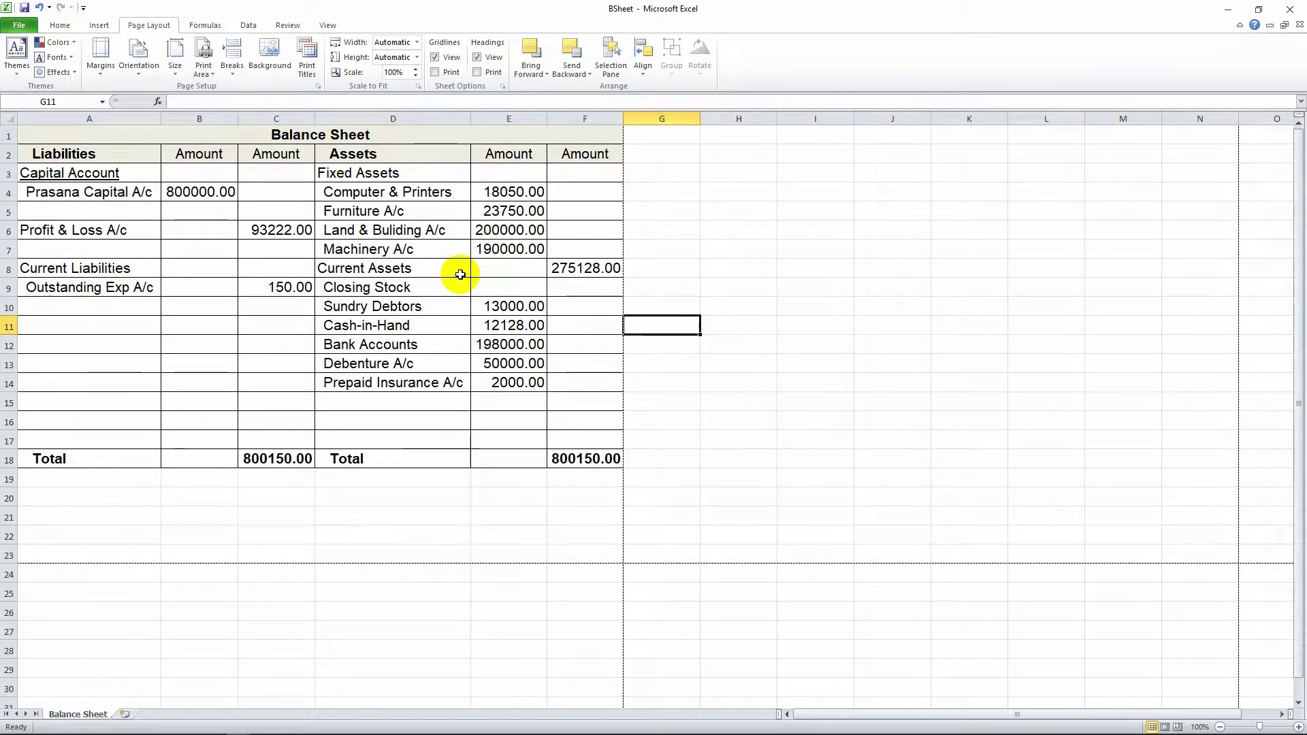
- Switch back to portrait and preview the printout splitting after column C, then return
{"action": "left_click", "coordinate": [138, 69]}
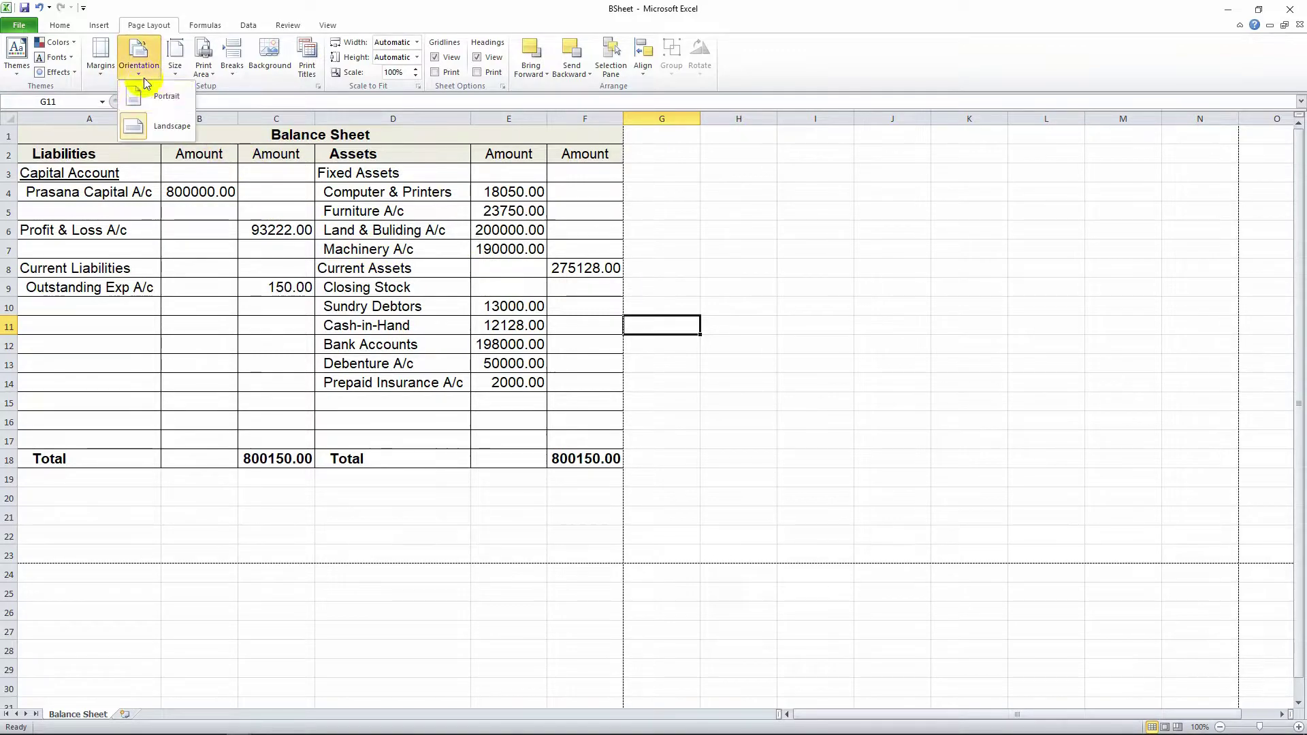
{"action": "left_click", "coordinate": [143, 122]}
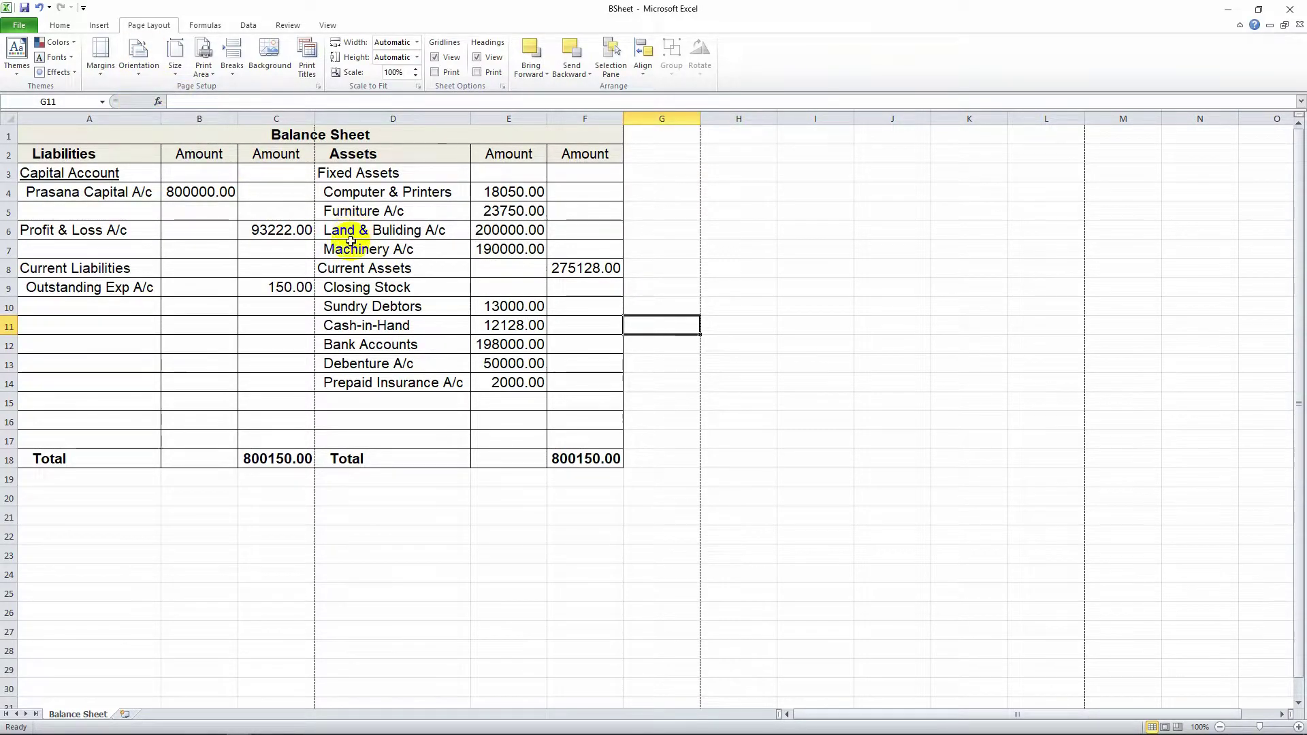
{"action": "left_click", "coordinate": [19, 25]}
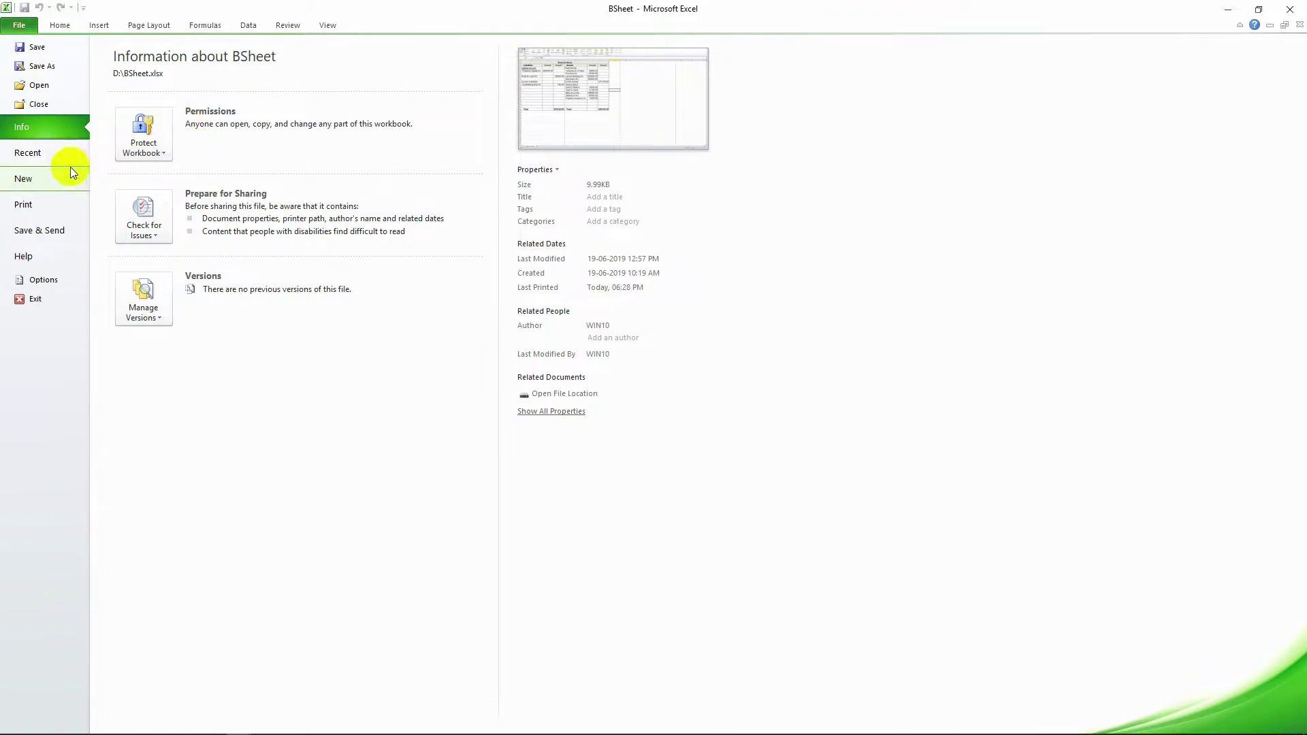
{"action": "left_click", "coordinate": [46, 202]}
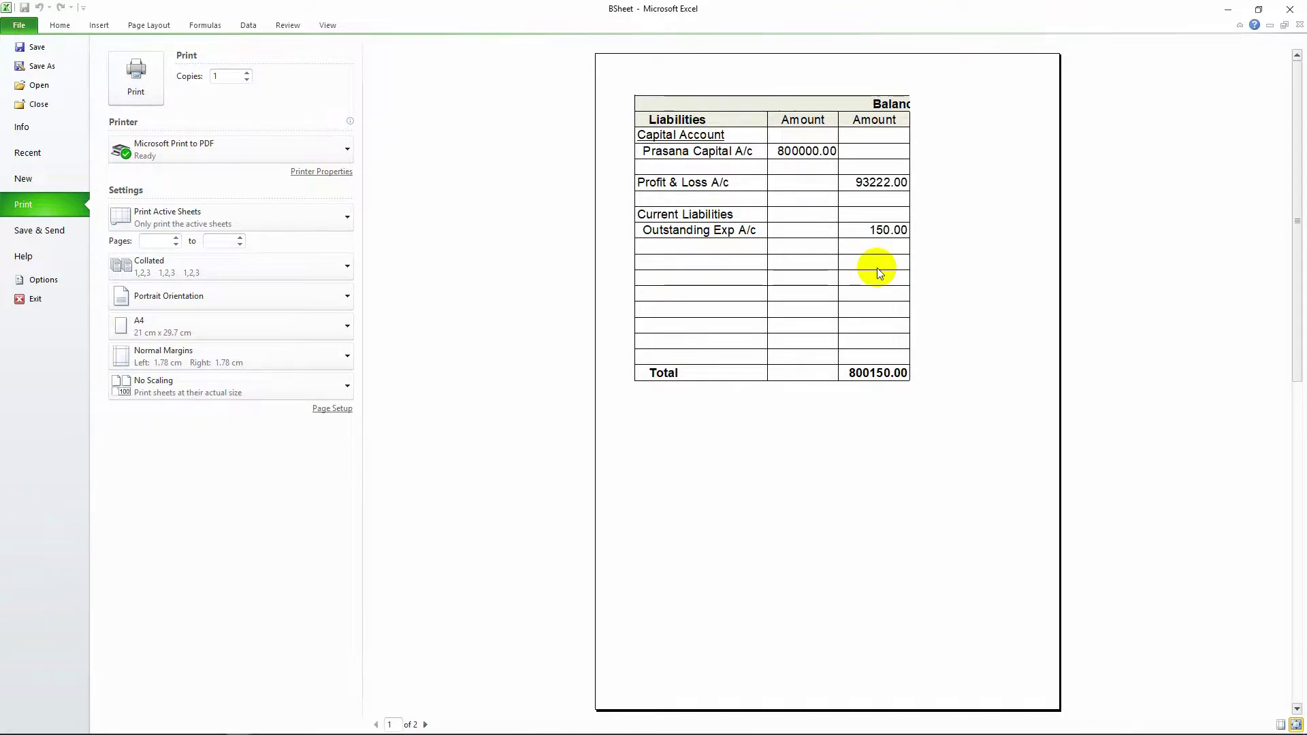
{"action": "key", "text": "Escape"}
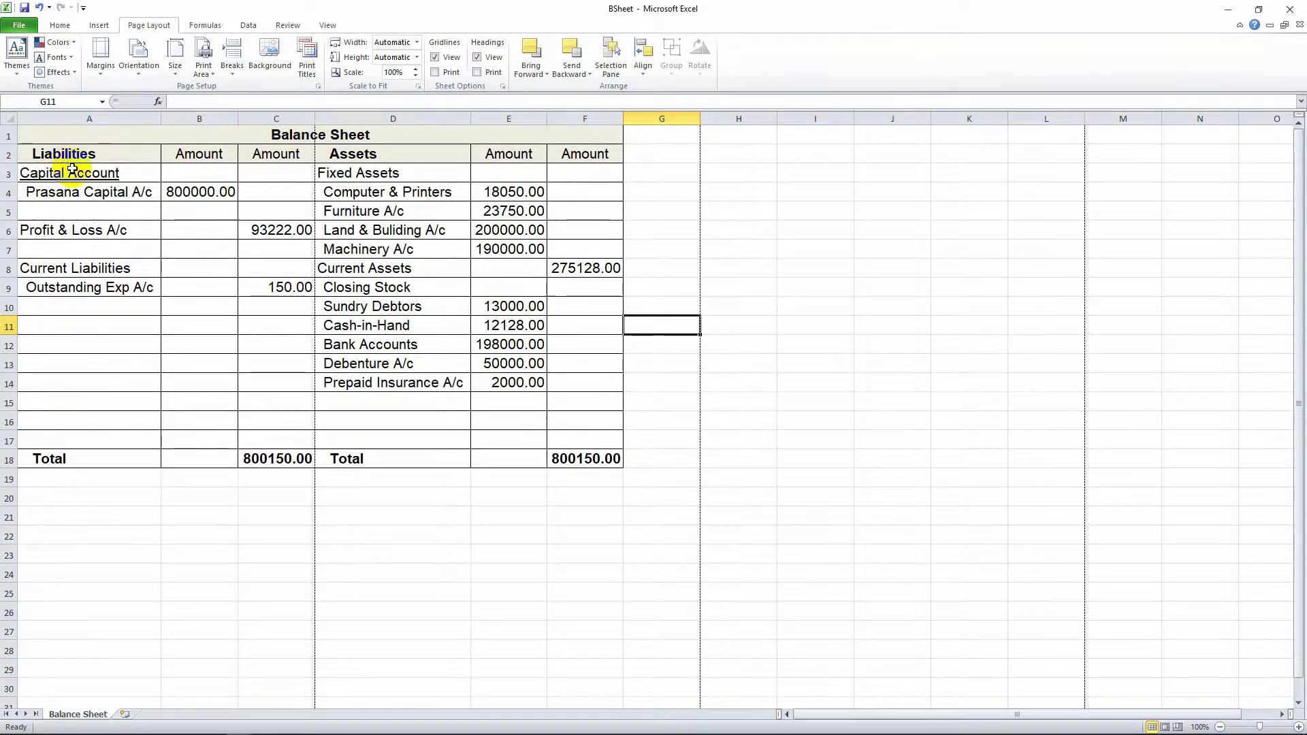
- In Page Setup from the Print view, set scaling to Adjust to 80% normal size
{"action": "left_click", "coordinate": [18, 25]}
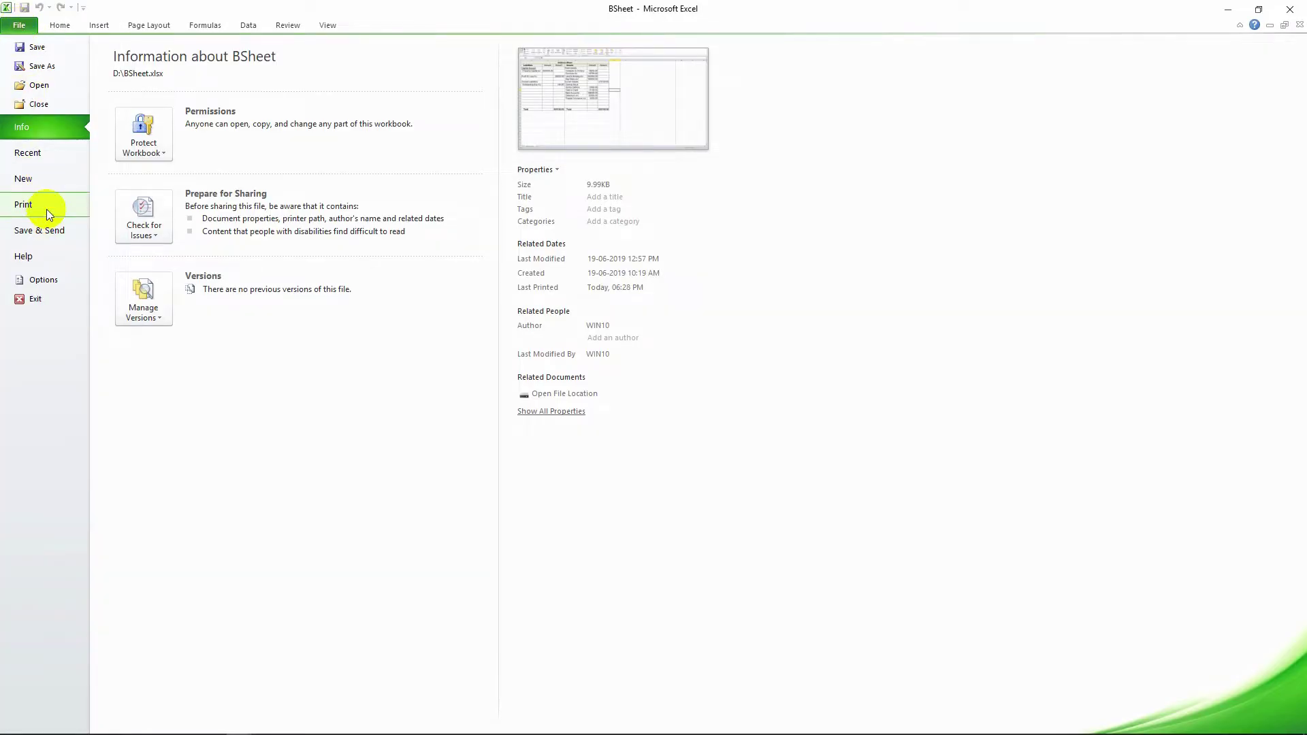
{"action": "left_click", "coordinate": [47, 206]}
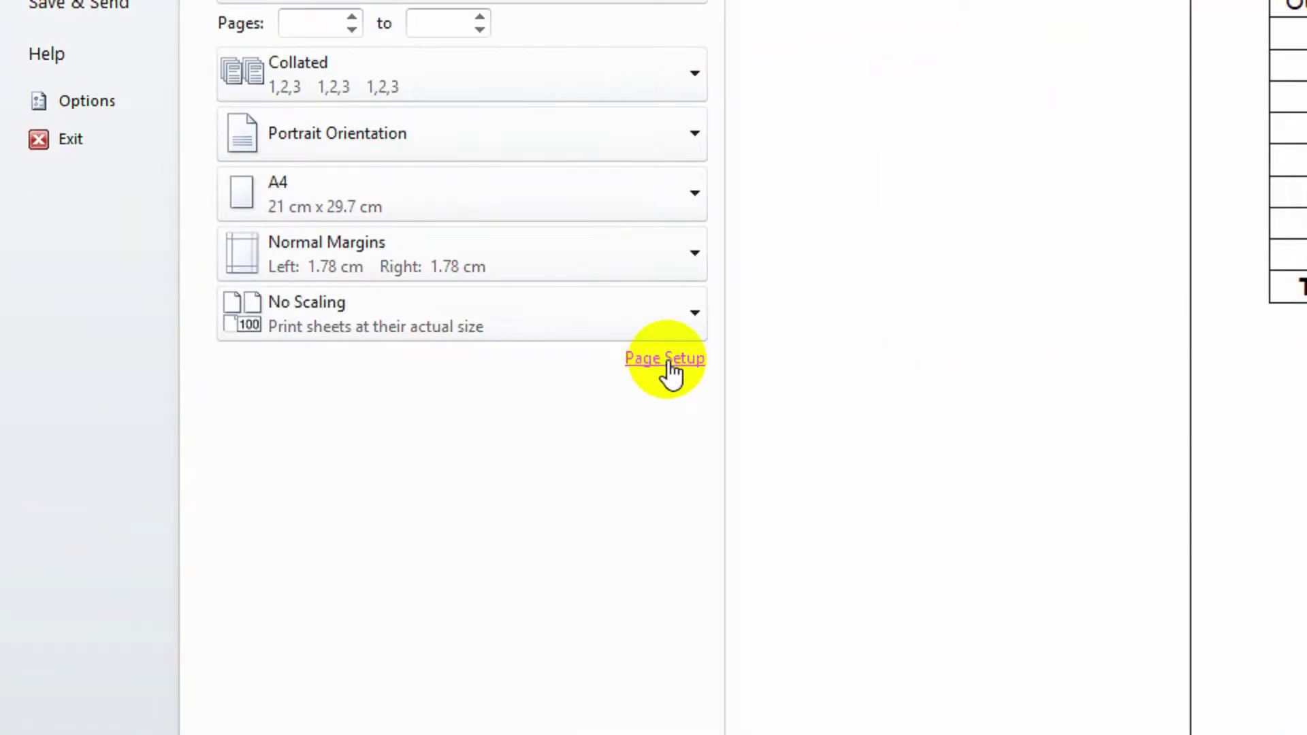
{"action": "left_click", "coordinate": [670, 373]}
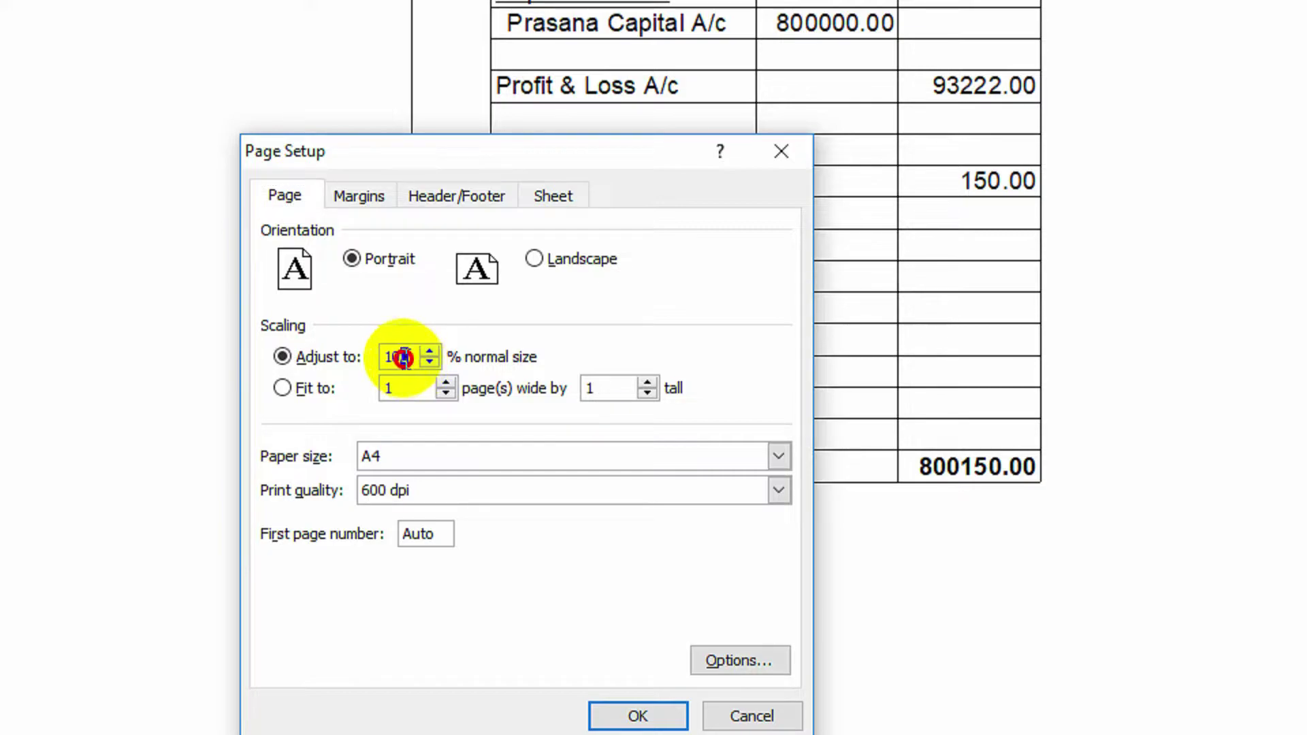
{"action": "left_click_drag", "start_coordinate": [412, 358], "coordinate": [380, 357]}
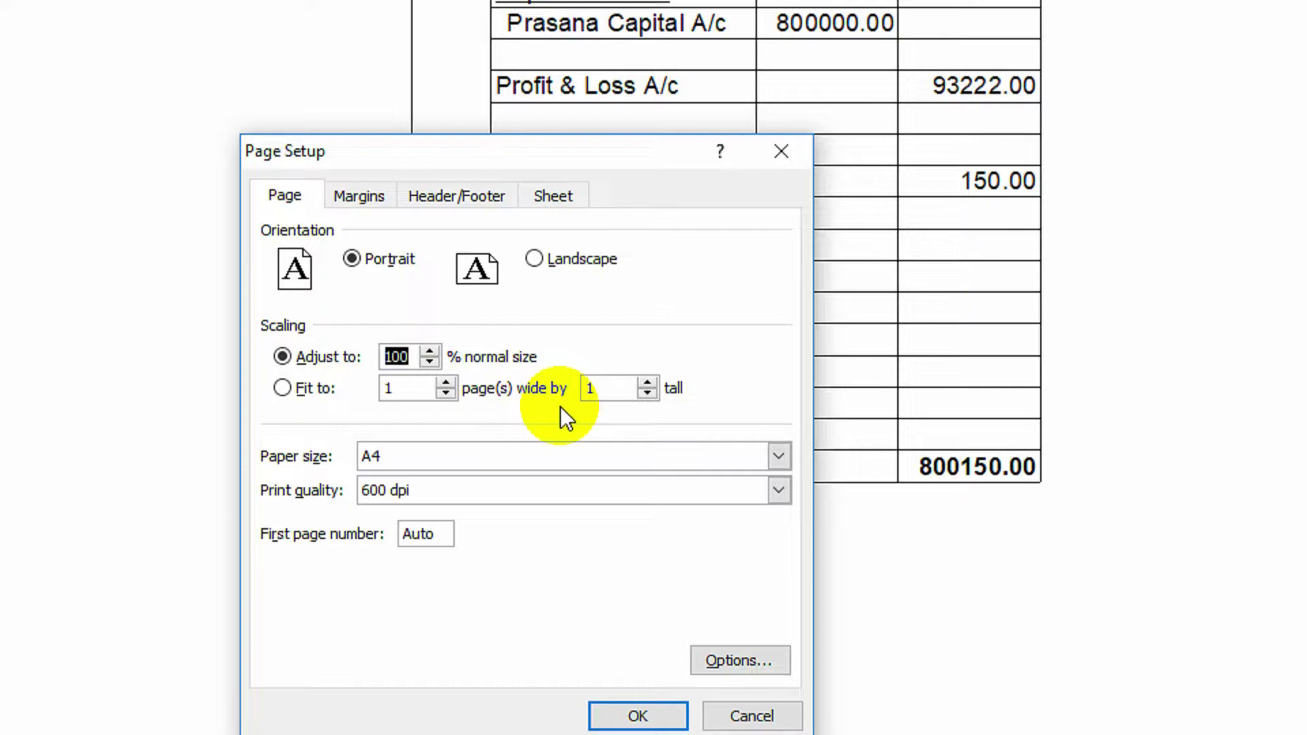
{"action": "type", "text": "80"}
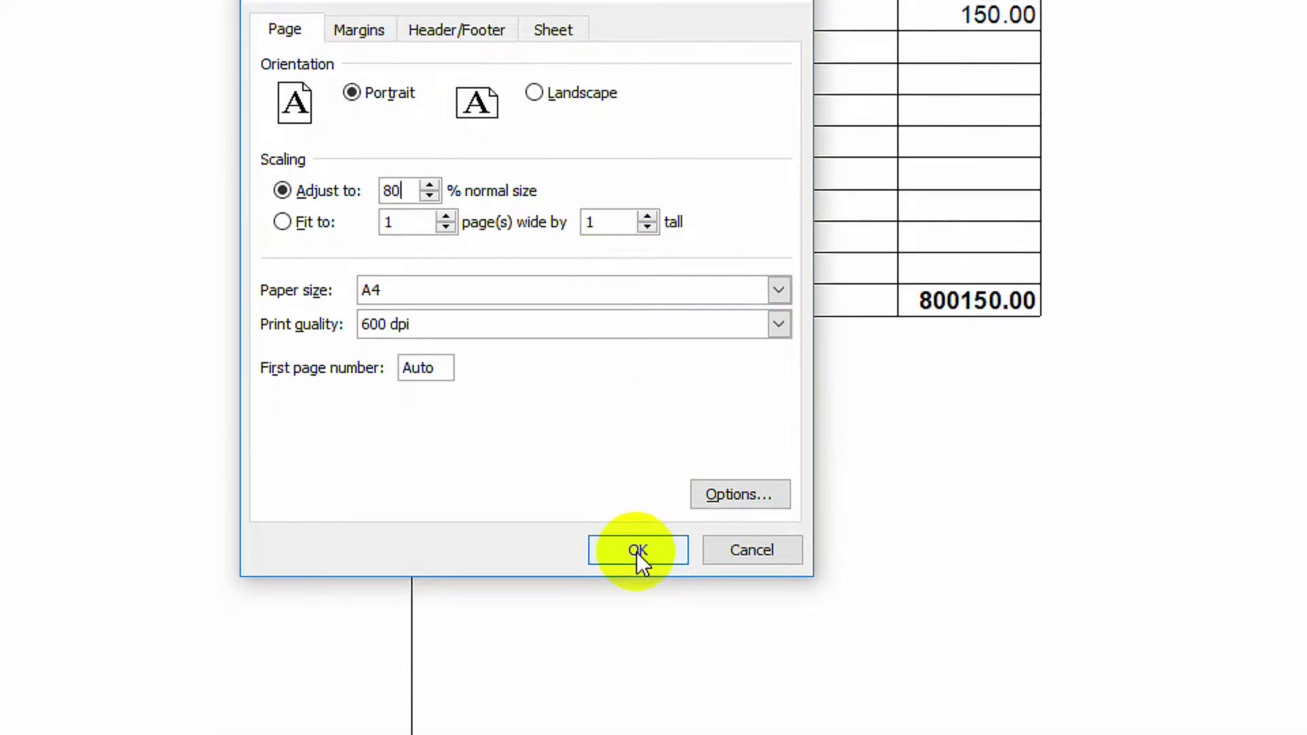
{"action": "left_click", "coordinate": [637, 568]}
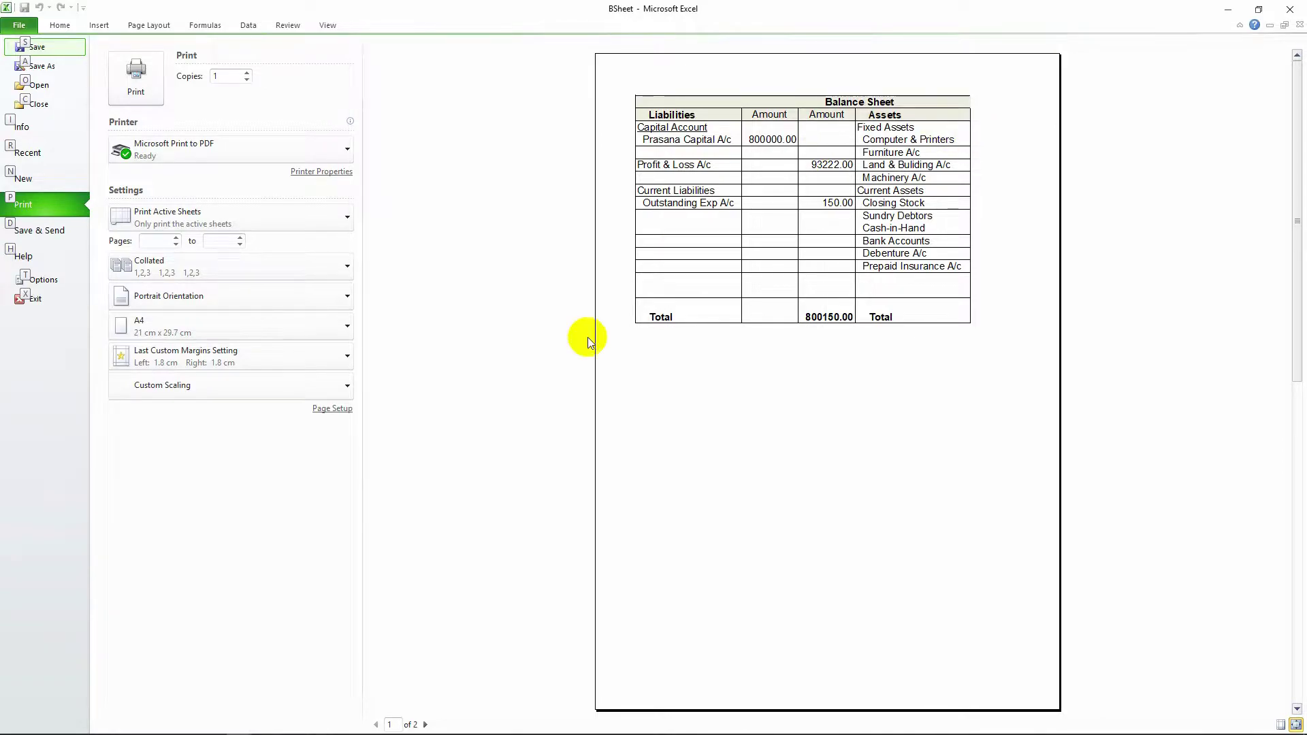
- Lower the Page Setup scaling from 80% to 70% normal size
{"action": "left_click", "coordinate": [324, 412]}
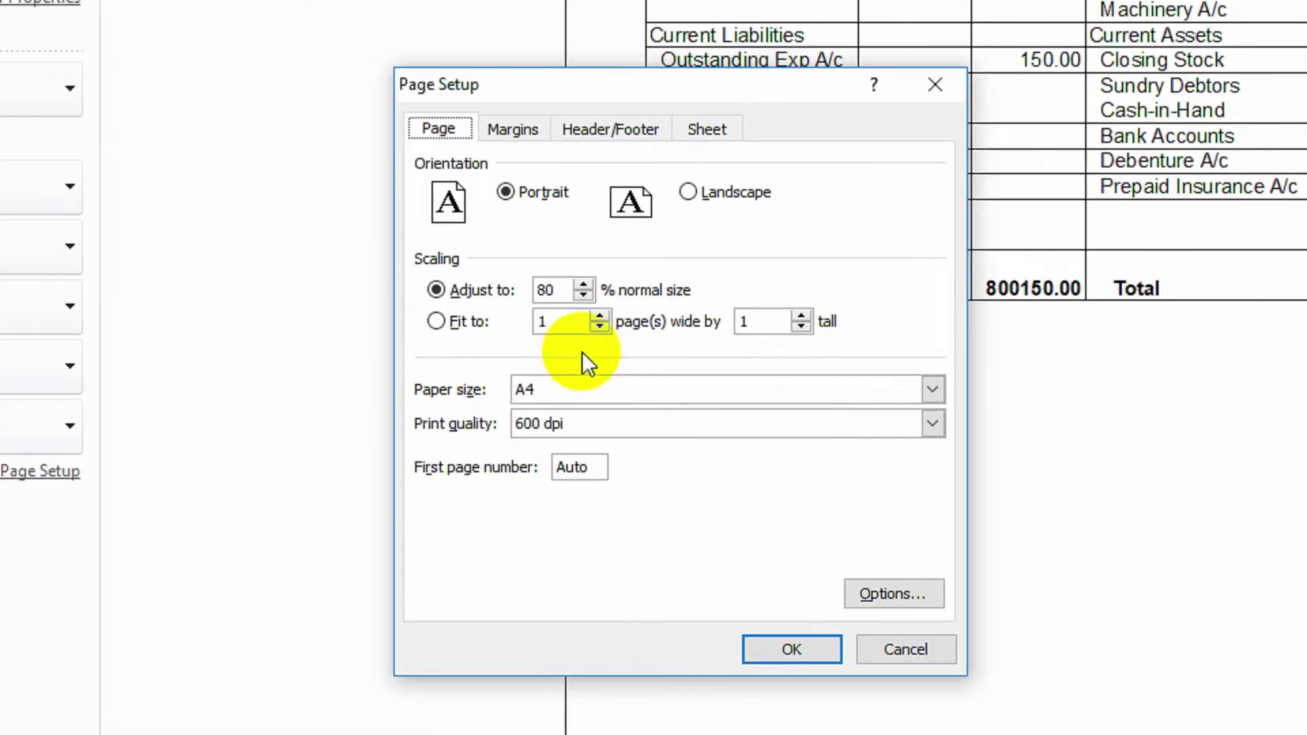
{"action": "left_click_drag", "start_coordinate": [558, 290], "coordinate": [512, 300]}
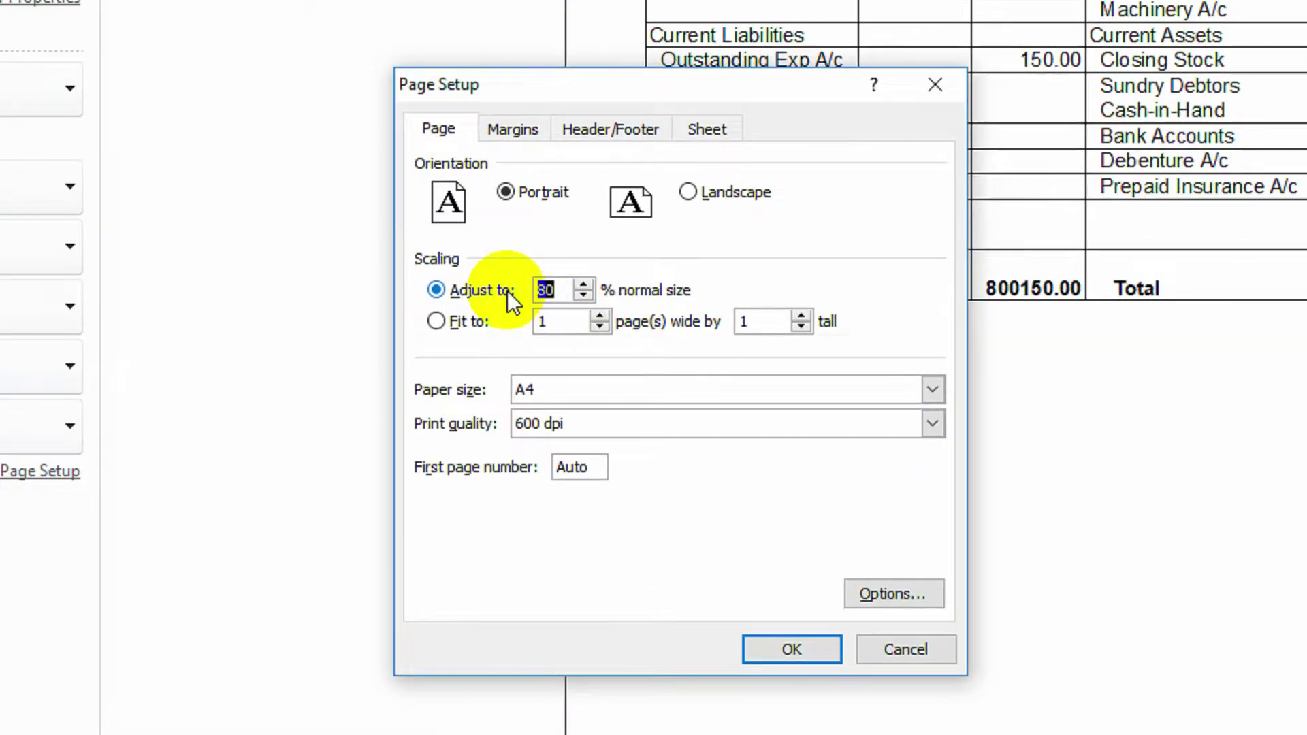
{"action": "type", "text": "70"}
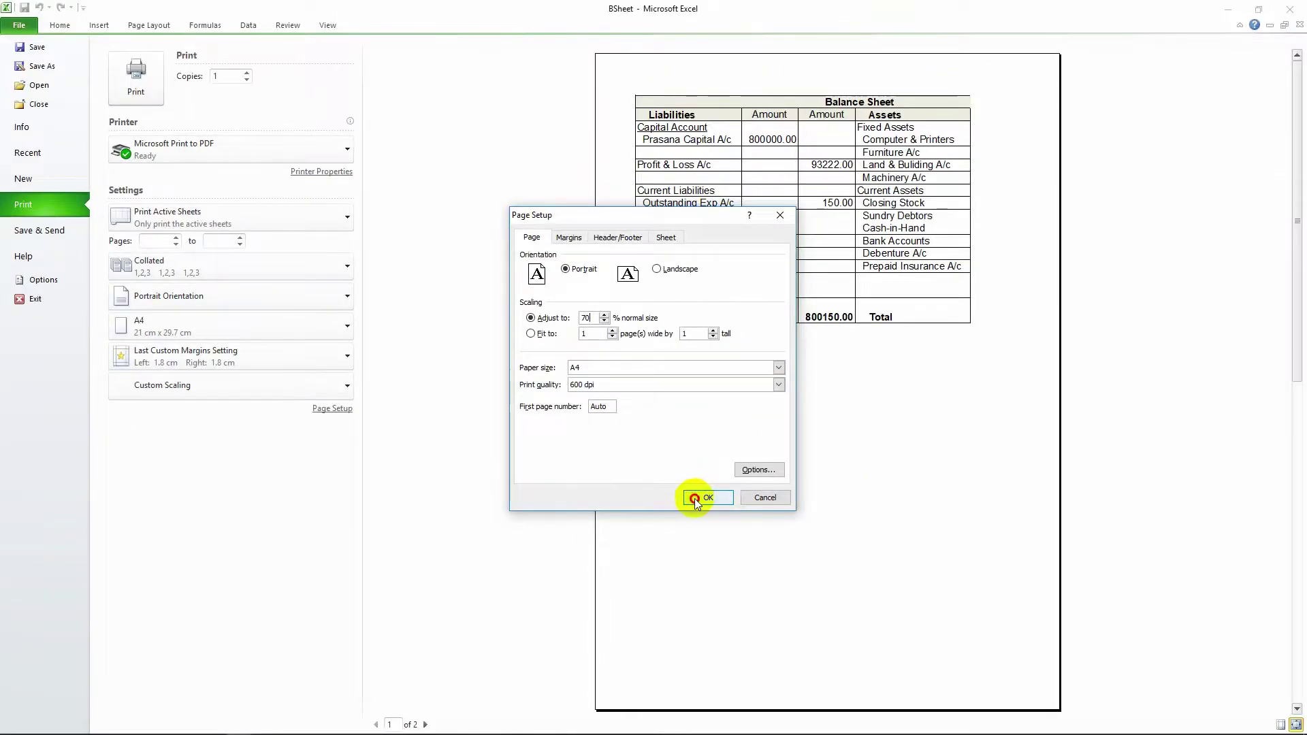
{"action": "left_click", "coordinate": [694, 498]}
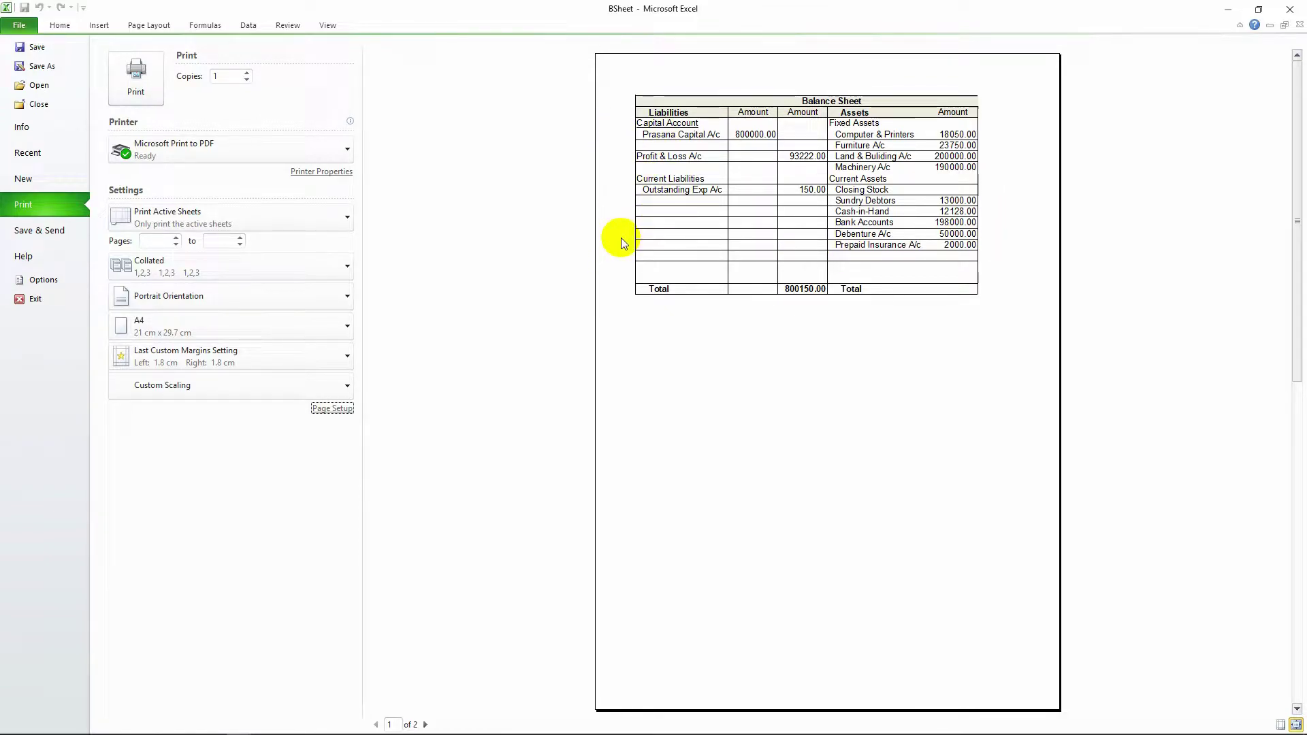
- Review the left, right and header margins in Page Setup's Margins settings and apply them
{"action": "left_click", "coordinate": [327, 412]}
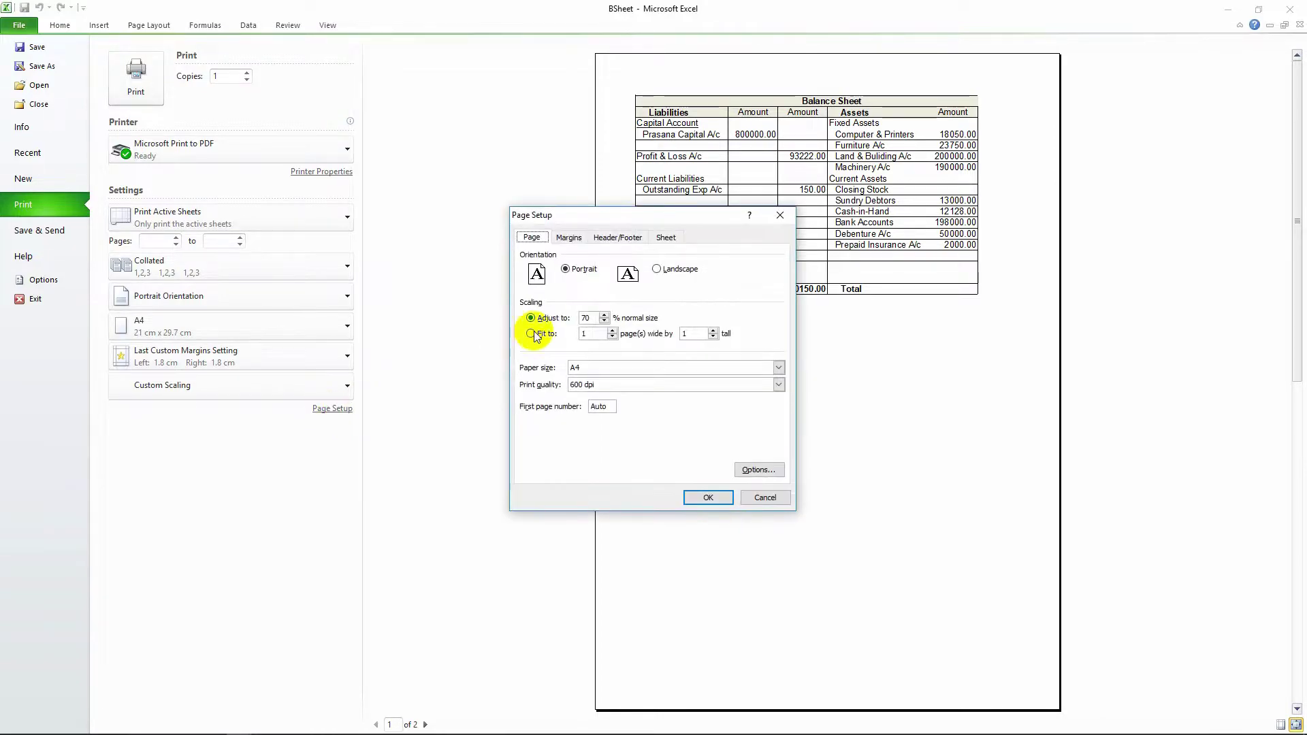
{"action": "left_click", "coordinate": [569, 238]}
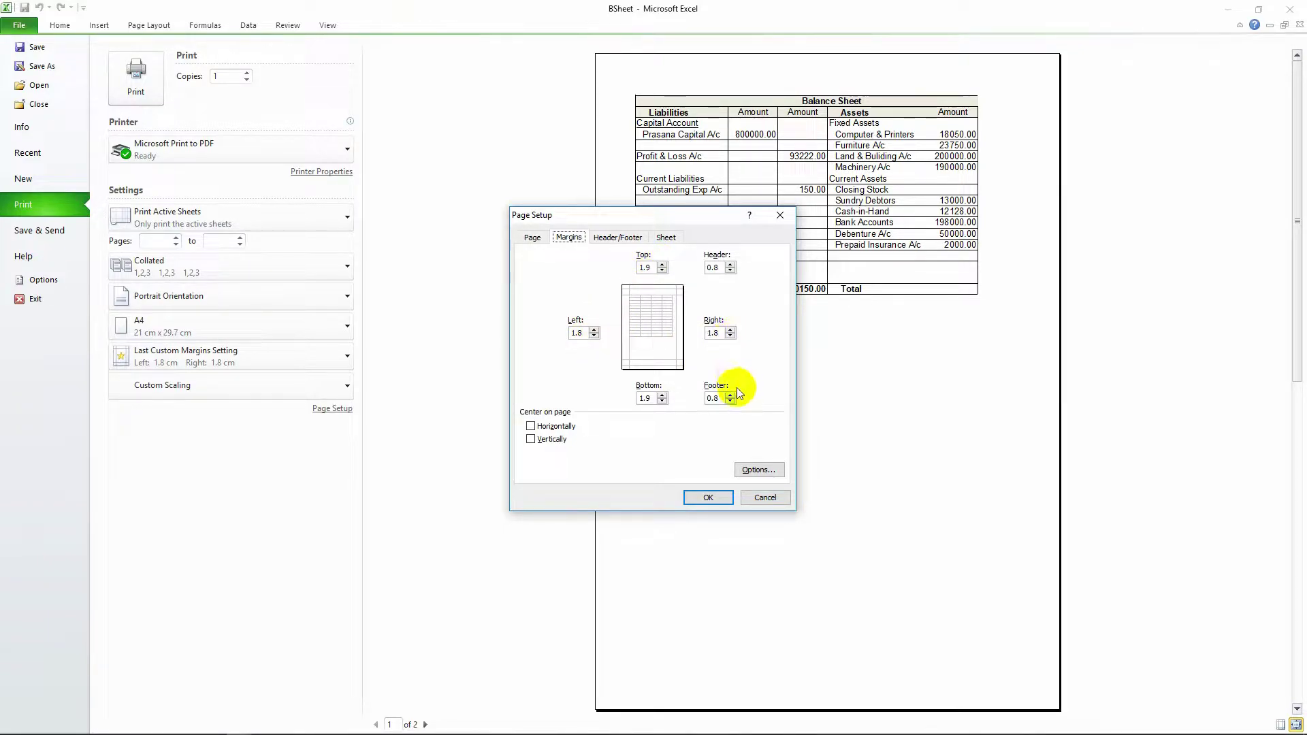
{"action": "double_click", "coordinate": [570, 332]}
{"action": "type", "text": "0.5"}
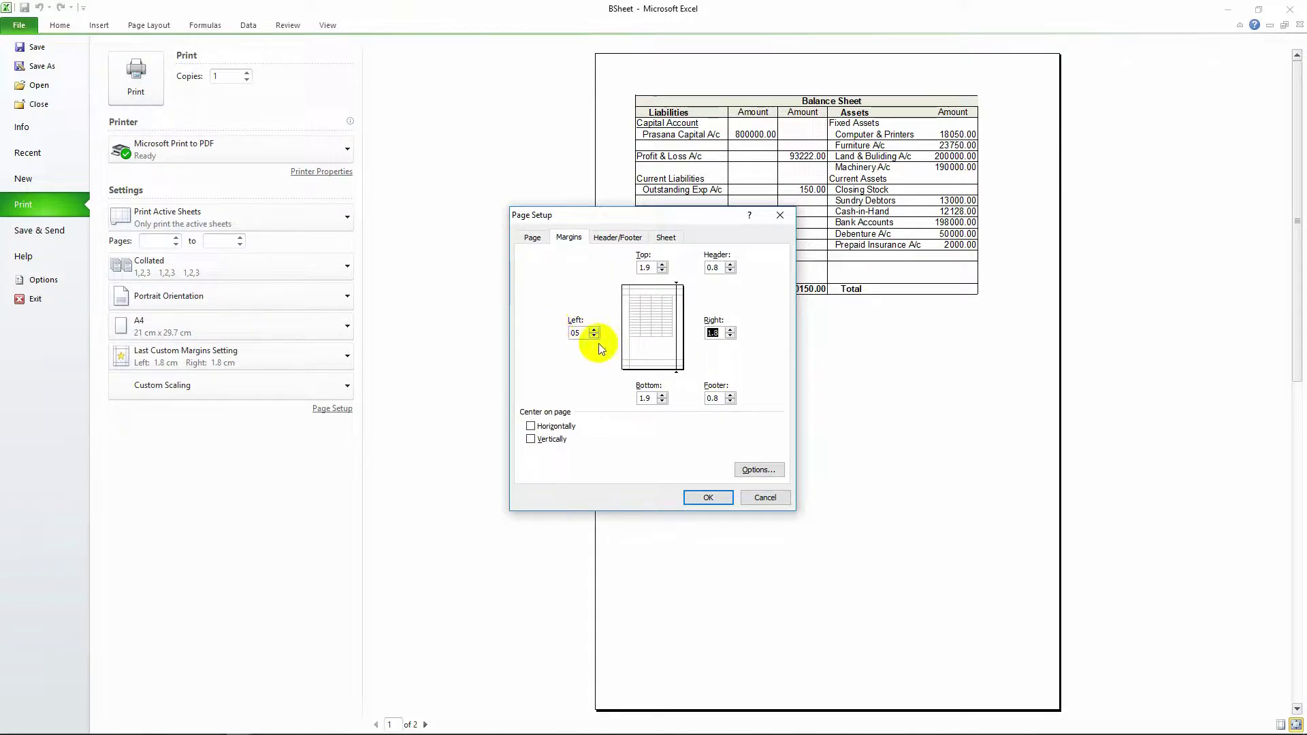
{"action": "double_click", "coordinate": [575, 332]}
{"action": "key", "text": "Tab"}
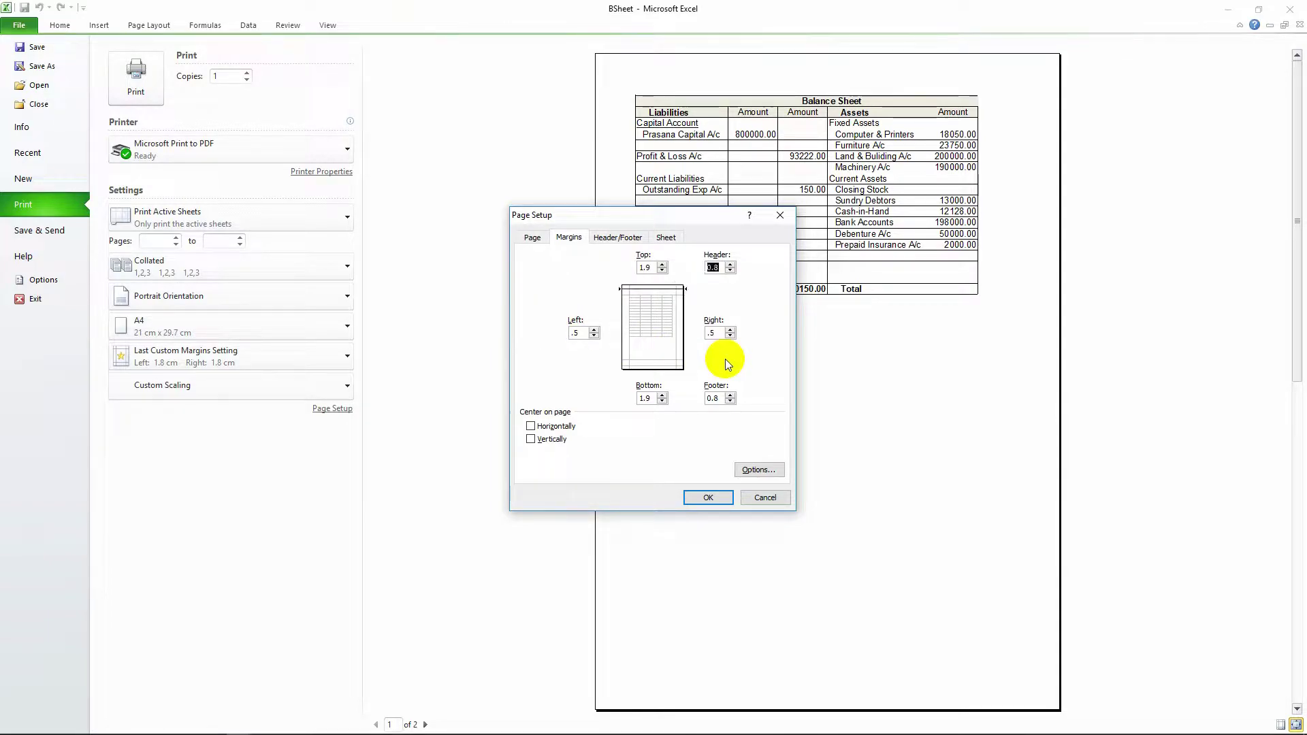
{"action": "key", "text": "Tab"}
{"action": "left_click", "coordinate": [697, 505]}
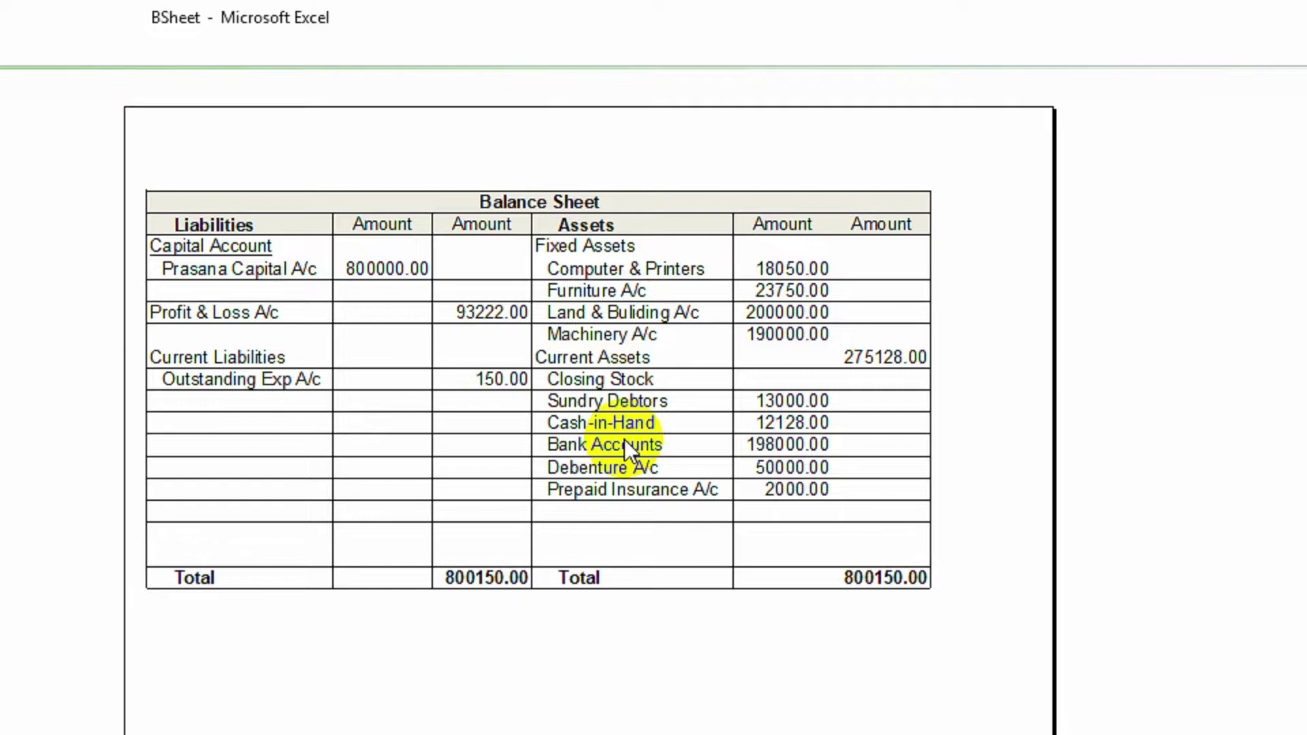
- Close the Balance Sheet preview and switch to the Book1 workbook's marks table
{"action": "key", "text": "Escape"}
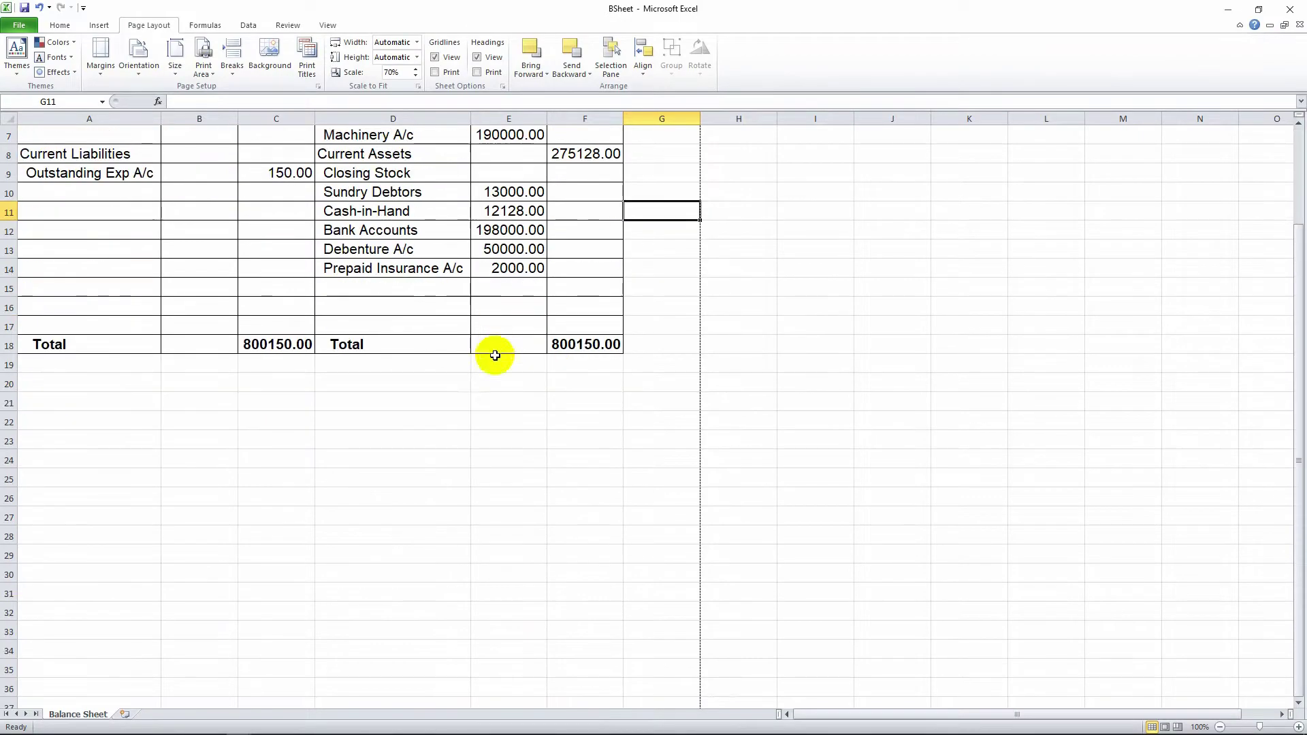
{"action": "key", "text": "alt+Tab"}
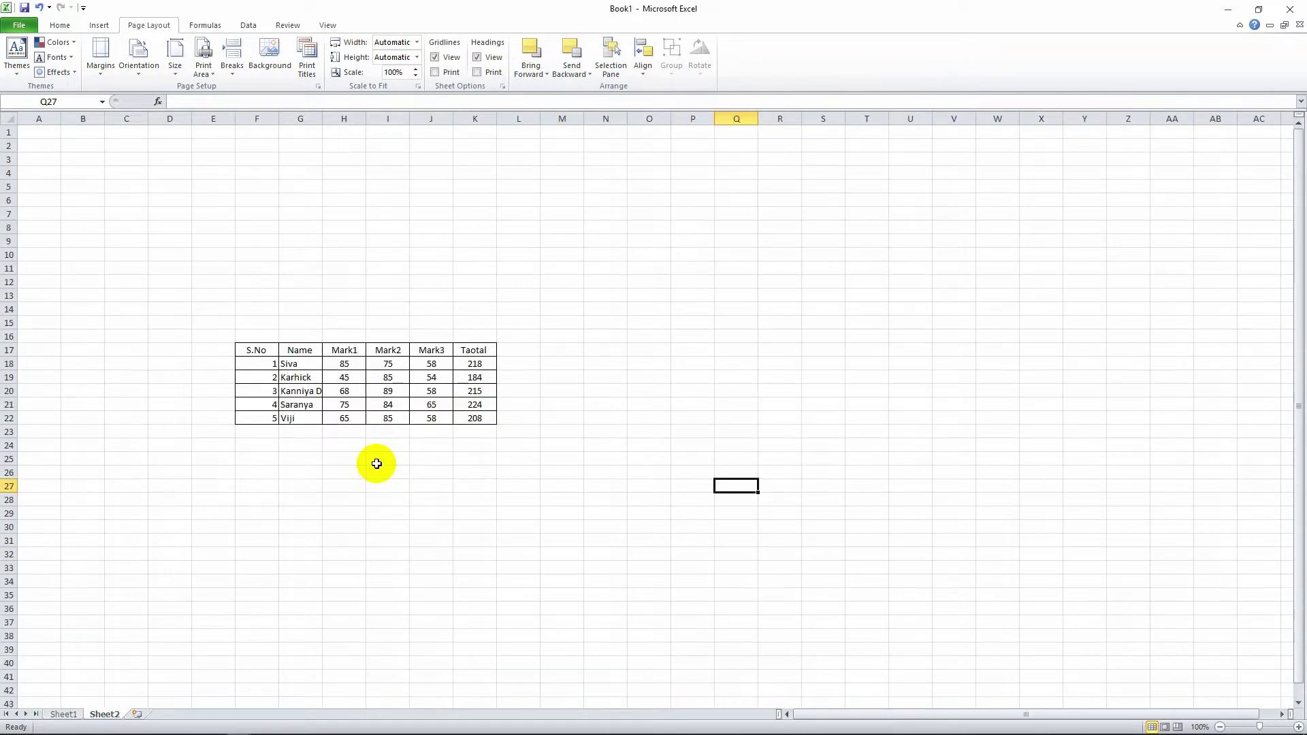
{"action": "scroll", "coordinate": [377, 464], "scroll_direction": "down", "scroll_amount": 1}
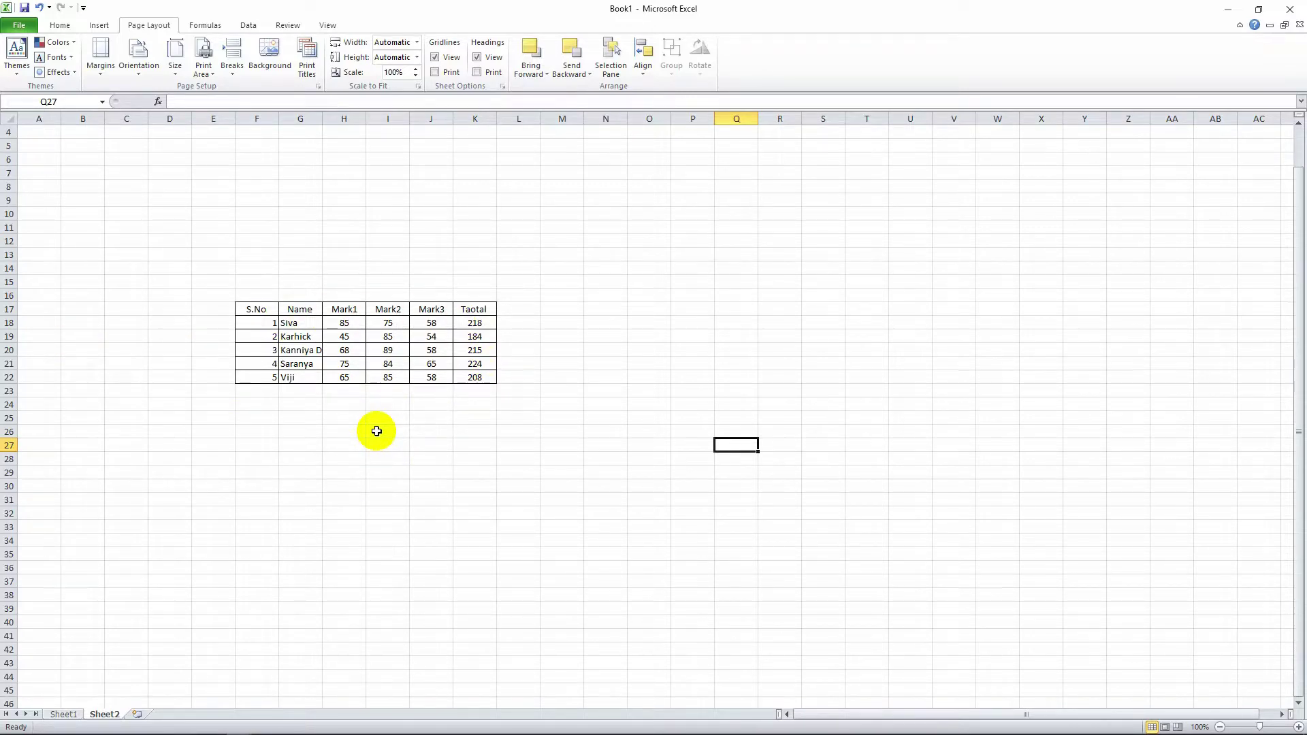
{"action": "scroll", "coordinate": [377, 431], "scroll_direction": "down", "scroll_amount": 4}
{"action": "scroll", "coordinate": [376, 430], "scroll_direction": "up", "scroll_amount": 5}
- Preview the marks table printout, split after Mark2, then return to Sheet2
{"action": "left_click", "coordinate": [19, 25]}
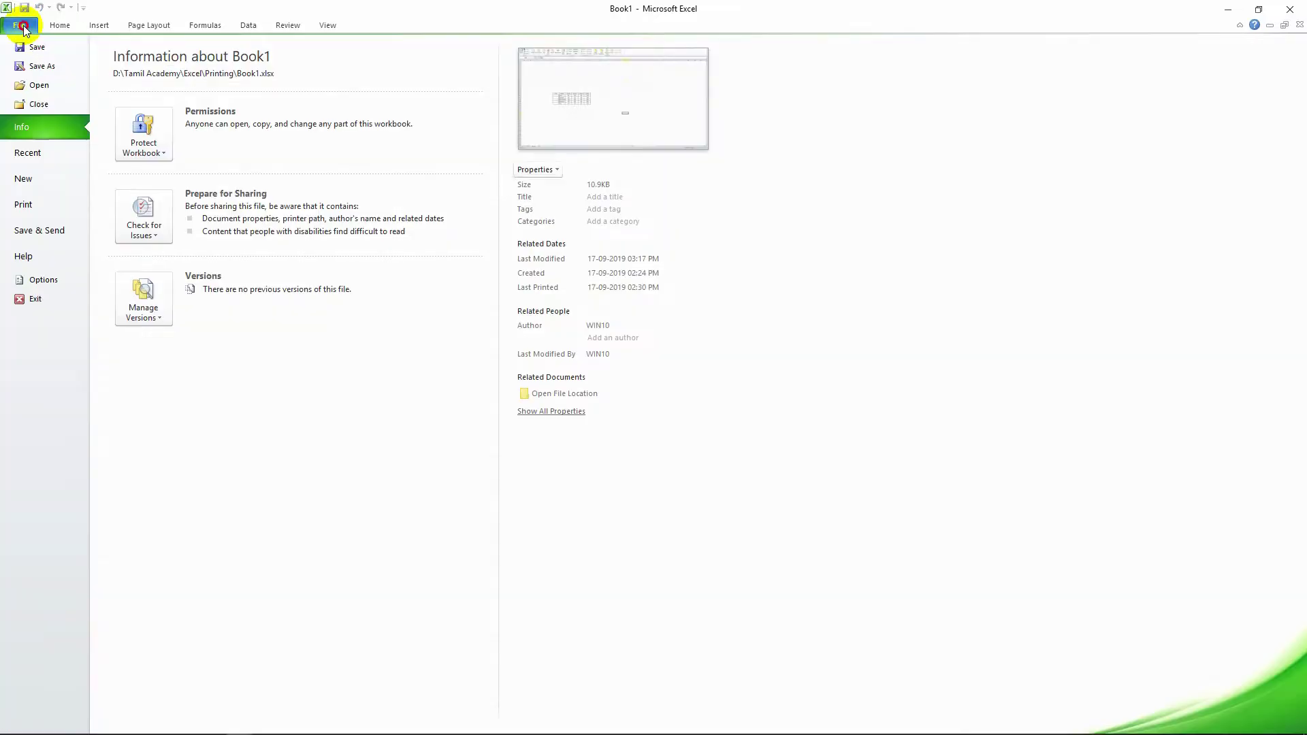
{"action": "left_click", "coordinate": [56, 202]}
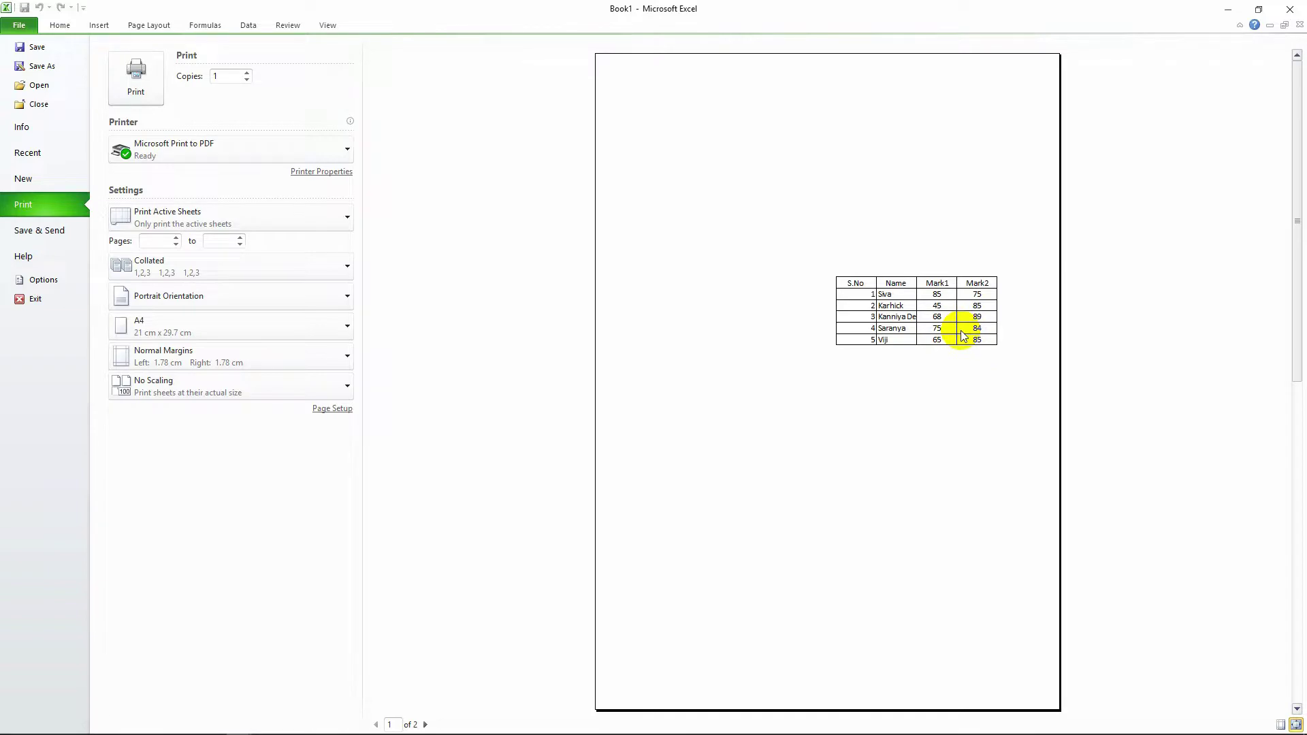
{"action": "key", "text": "Escape"}
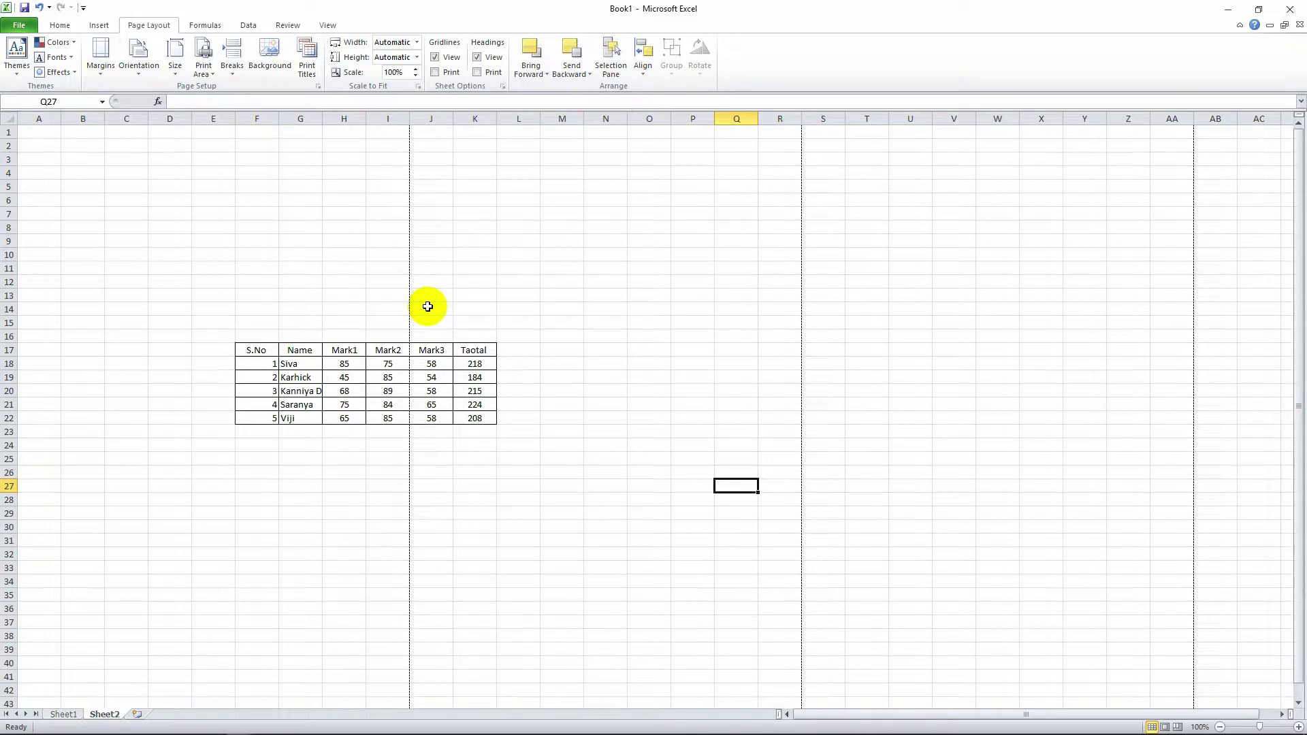
{"action": "scroll", "coordinate": [432, 149], "scroll_direction": "down", "scroll_amount": 3}
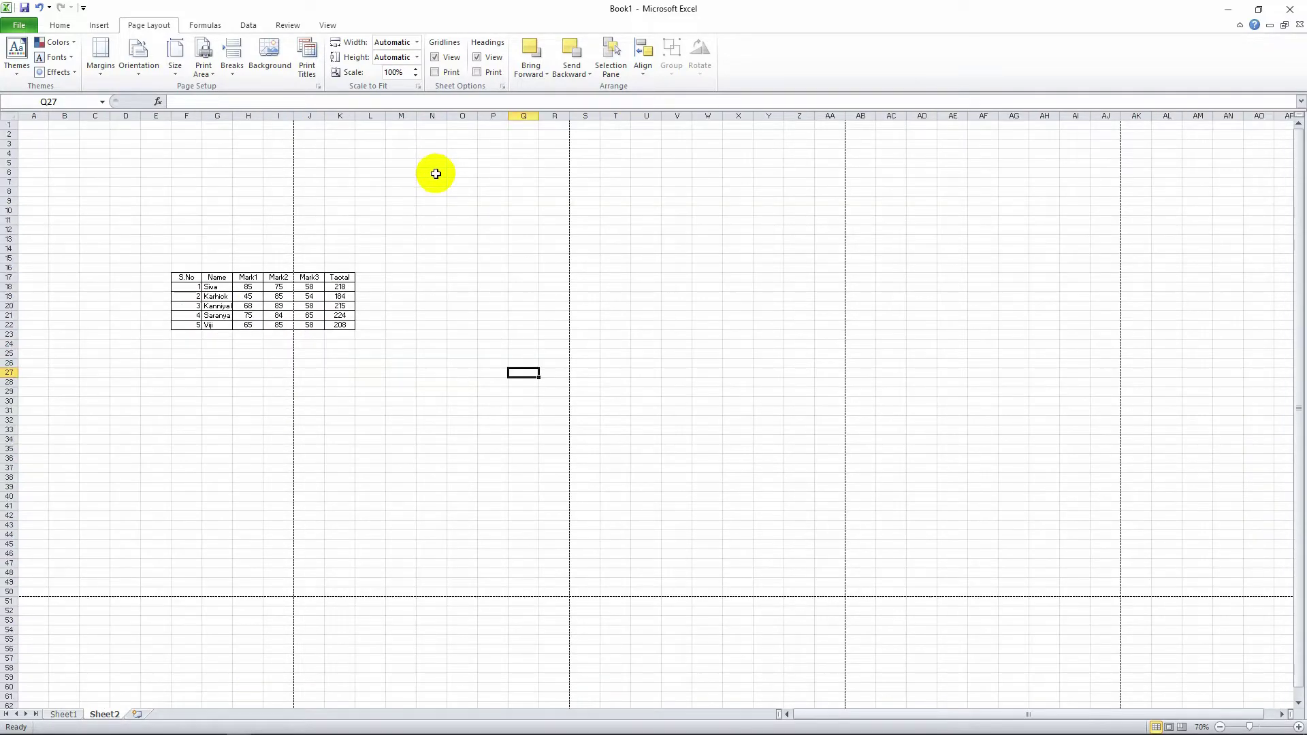
{"action": "scroll", "coordinate": [432, 172], "scroll_direction": "down", "scroll_amount": 2}
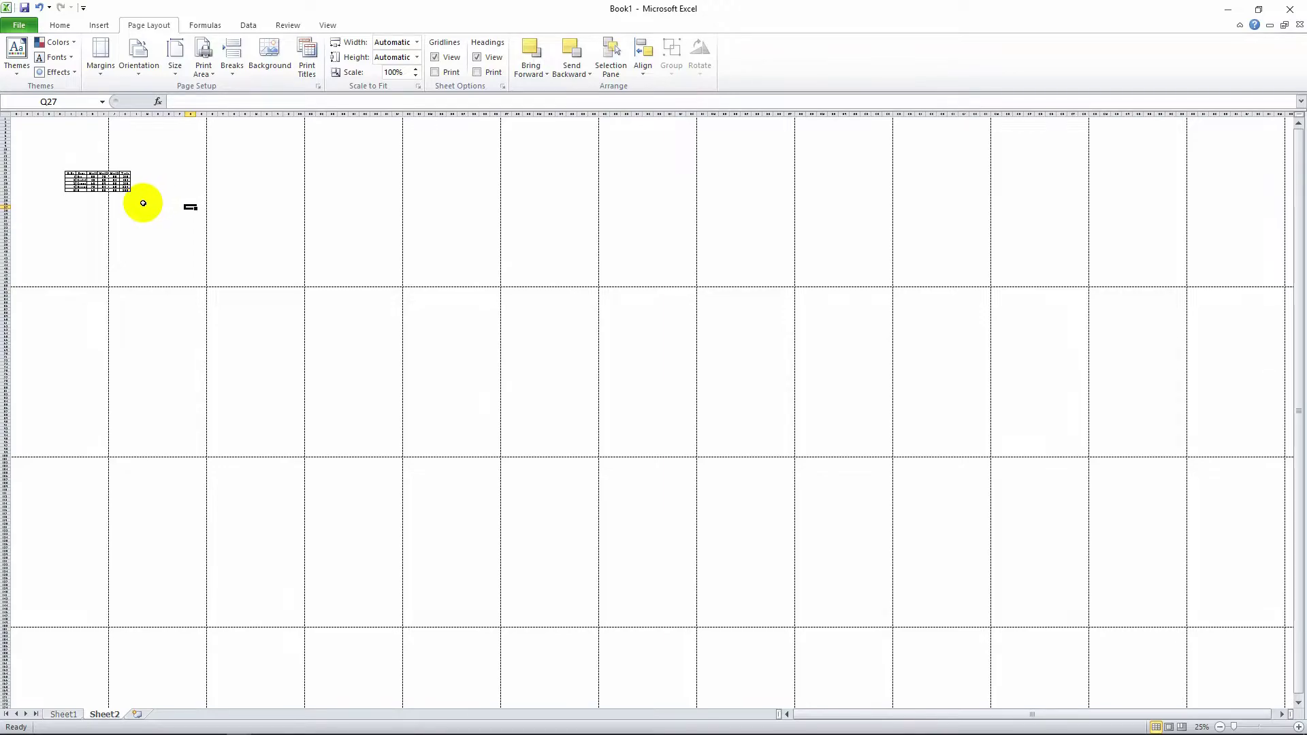
{"action": "scroll", "coordinate": [140, 198], "scroll_direction": "up", "scroll_amount": 1, "text": "ctrl"}
{"action": "scroll", "coordinate": [251, 283], "scroll_direction": "up", "scroll_amount": 2, "text": "ctrl"}
{"action": "scroll", "coordinate": [333, 332], "scroll_direction": "up", "scroll_amount": 1, "text": "ctrl"}
{"action": "scroll", "coordinate": [340, 337], "scroll_direction": "up", "scroll_amount": 1, "text": "ctrl"}
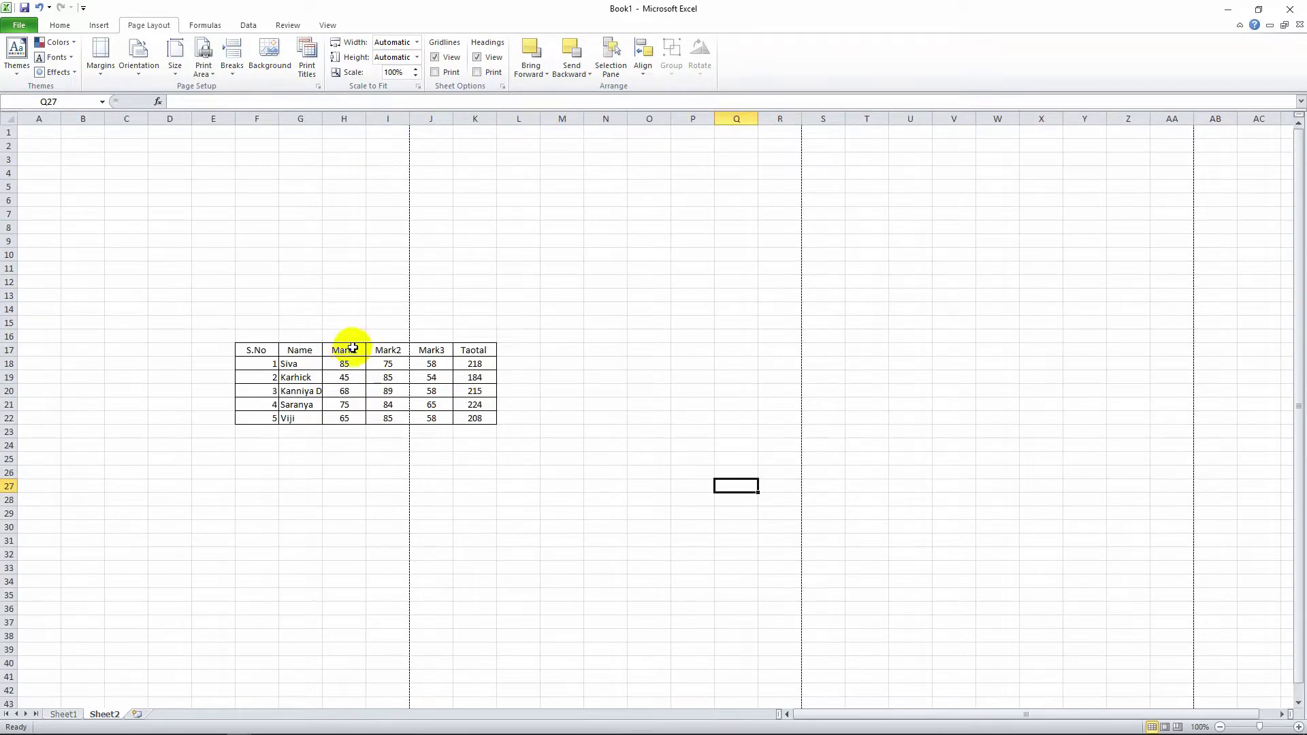
{"action": "scroll", "coordinate": [340, 358], "scroll_direction": "up", "scroll_amount": 1, "text": "ctrl"}
{"action": "scroll", "coordinate": [401, 388], "scroll_direction": "up", "scroll_amount": 2, "text": "ctrl"}
{"action": "scroll", "coordinate": [442, 411], "scroll_direction": "down", "scroll_amount": 2}
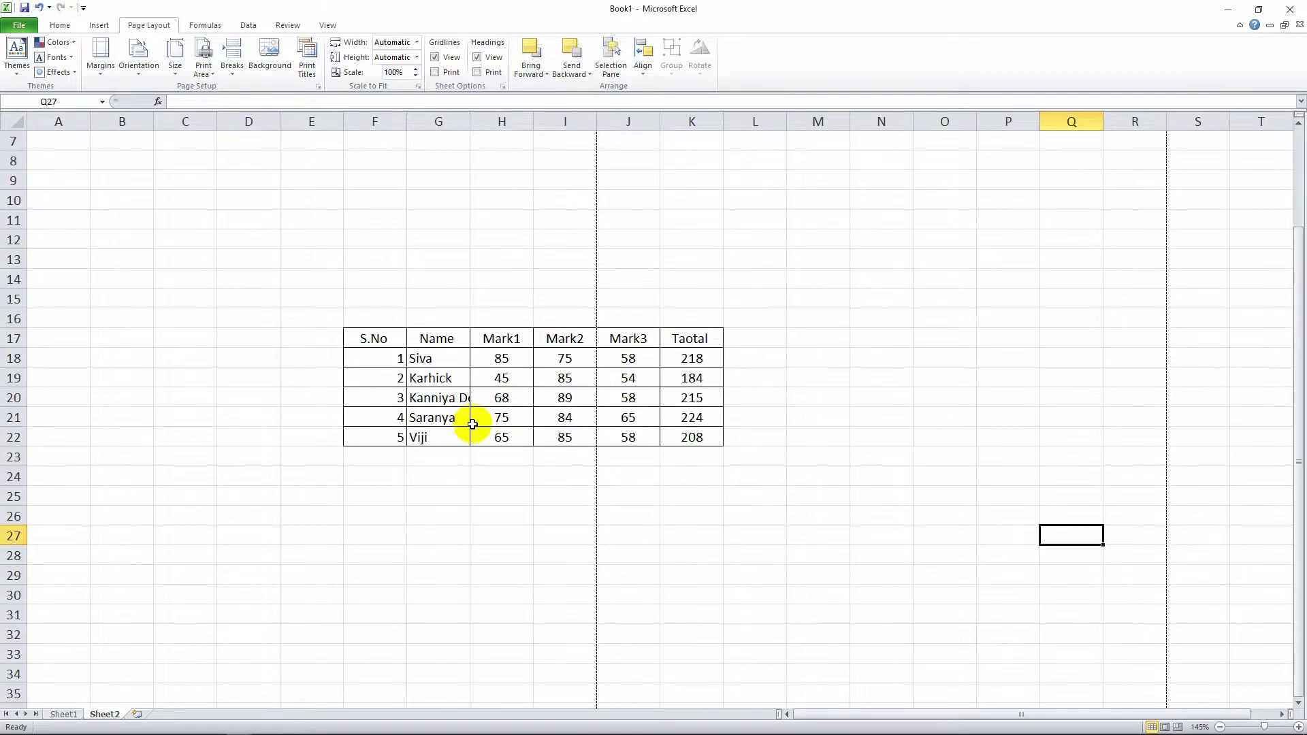
{"action": "left_click", "coordinate": [292, 354]}
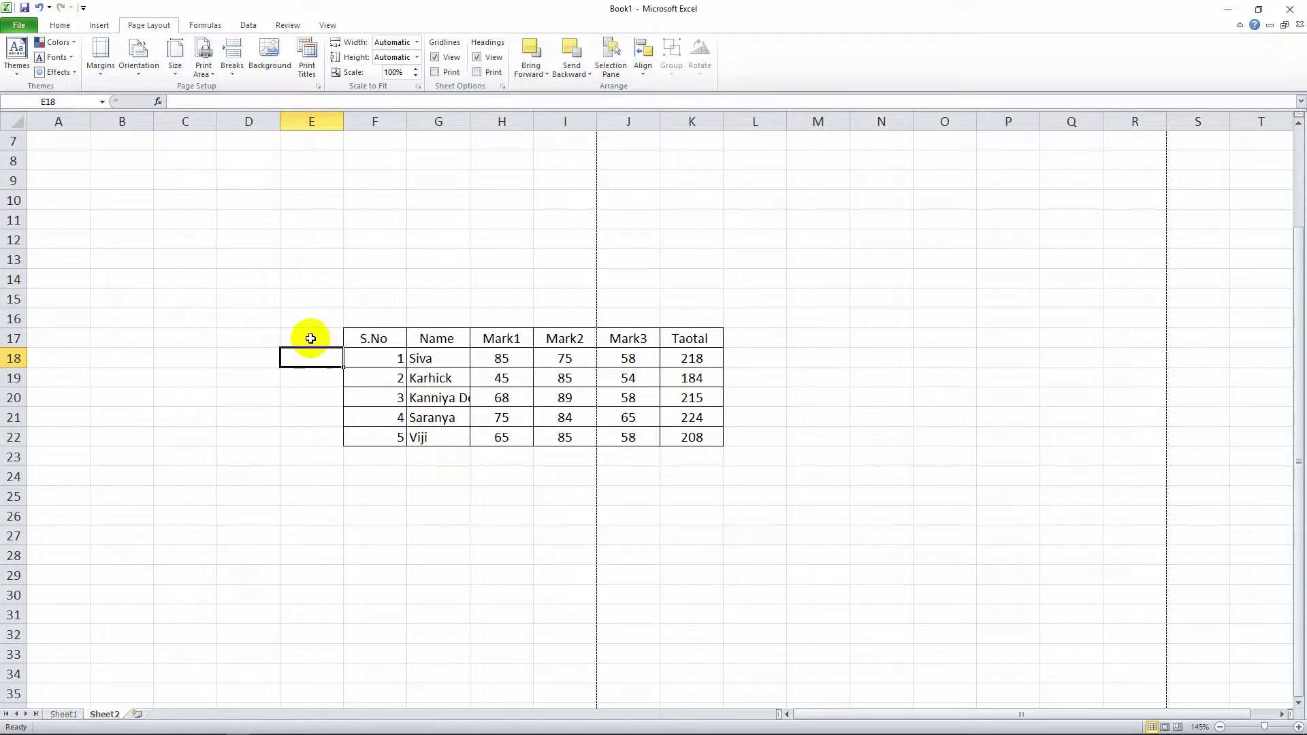
- Select the marks table F17:K22, set printing to Print Selection, then return to the sheet
{"action": "left_click", "coordinate": [368, 339]}
{"action": "mouse_move", "coordinate": [368, 339]}
{"action": "left_mouse_down"}
{"action": "mouse_move", "coordinate": [635, 437]}
{"action": "mouse_move", "coordinate": [692, 441]}
{"action": "left_mouse_up"}
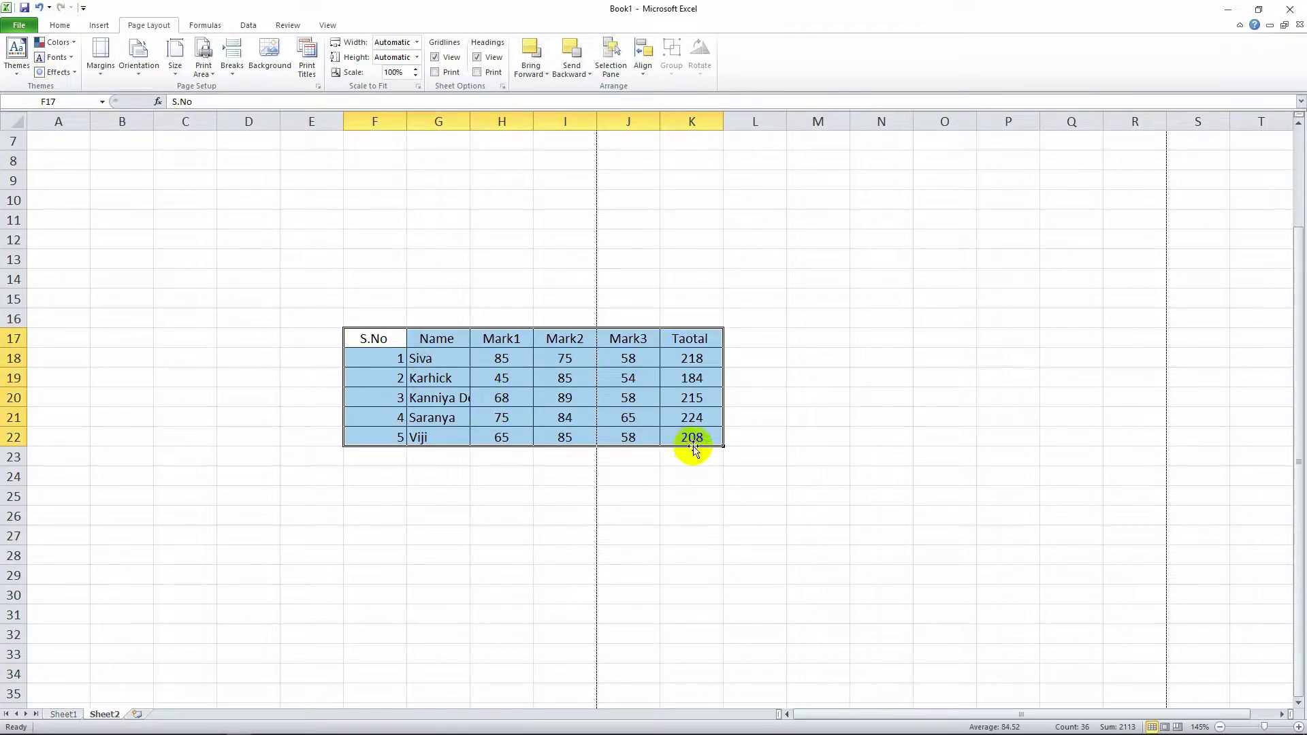
{"action": "left_click", "coordinate": [19, 25]}
{"action": "left_click", "coordinate": [68, 194]}
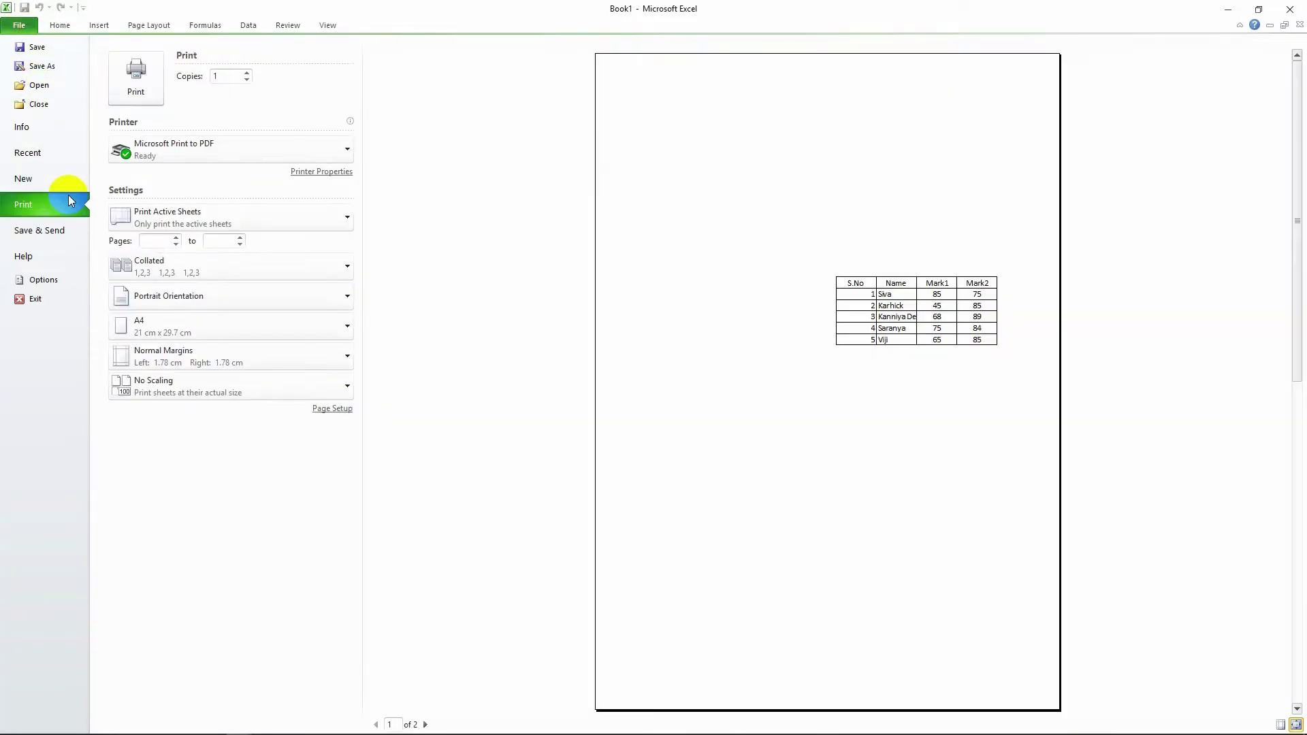
{"action": "left_click", "coordinate": [333, 226]}
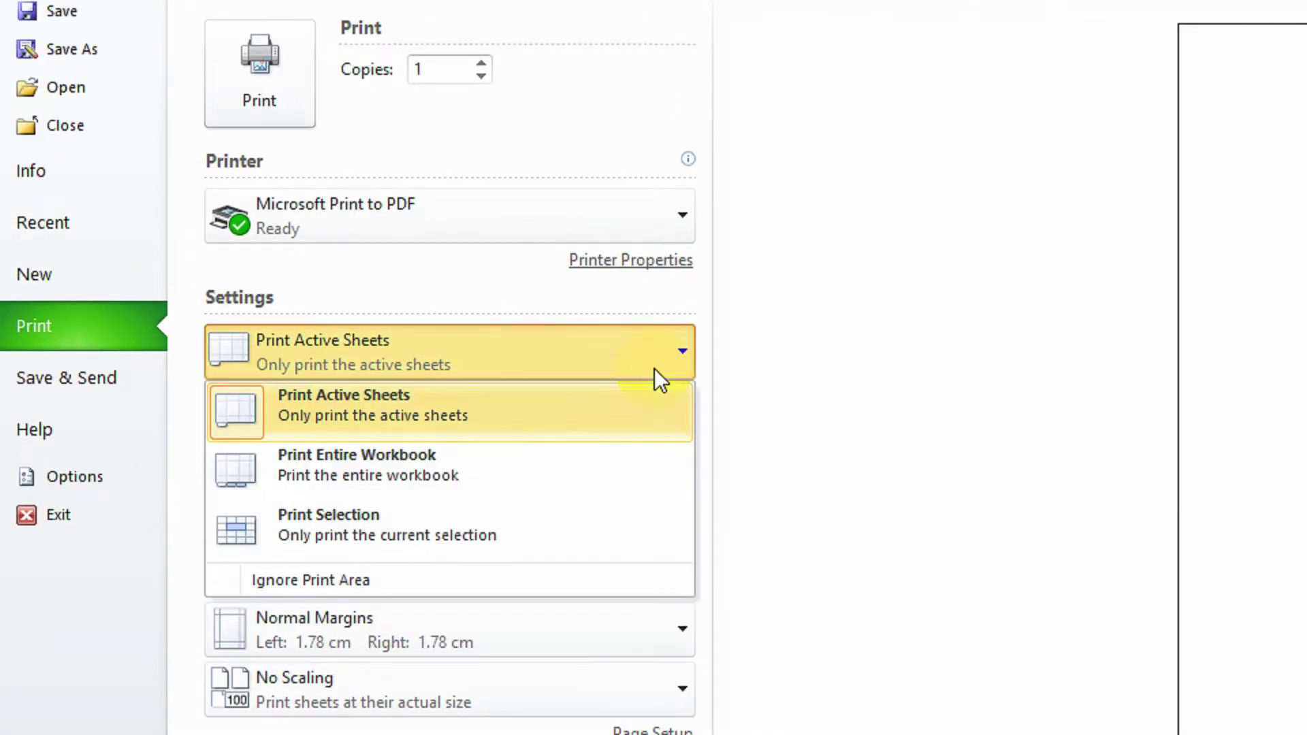
{"action": "left_click", "coordinate": [590, 531]}
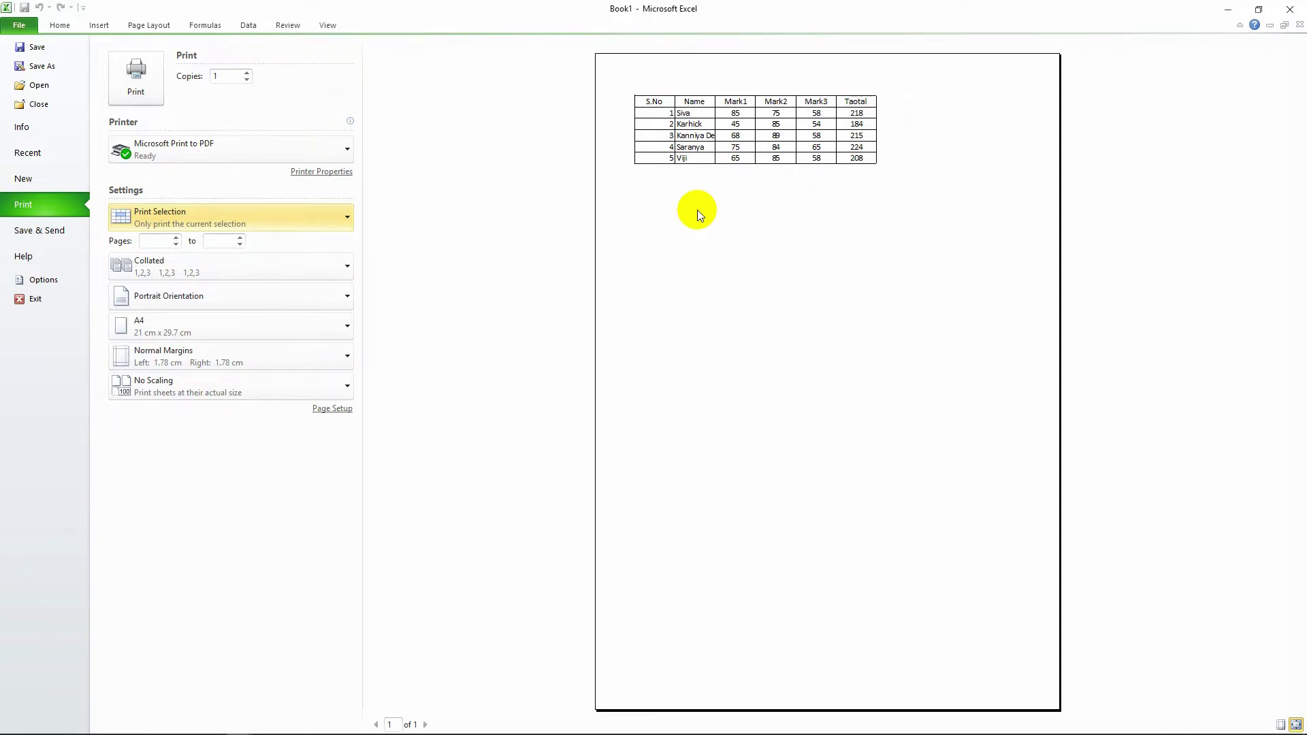
{"action": "key", "text": "Escape"}
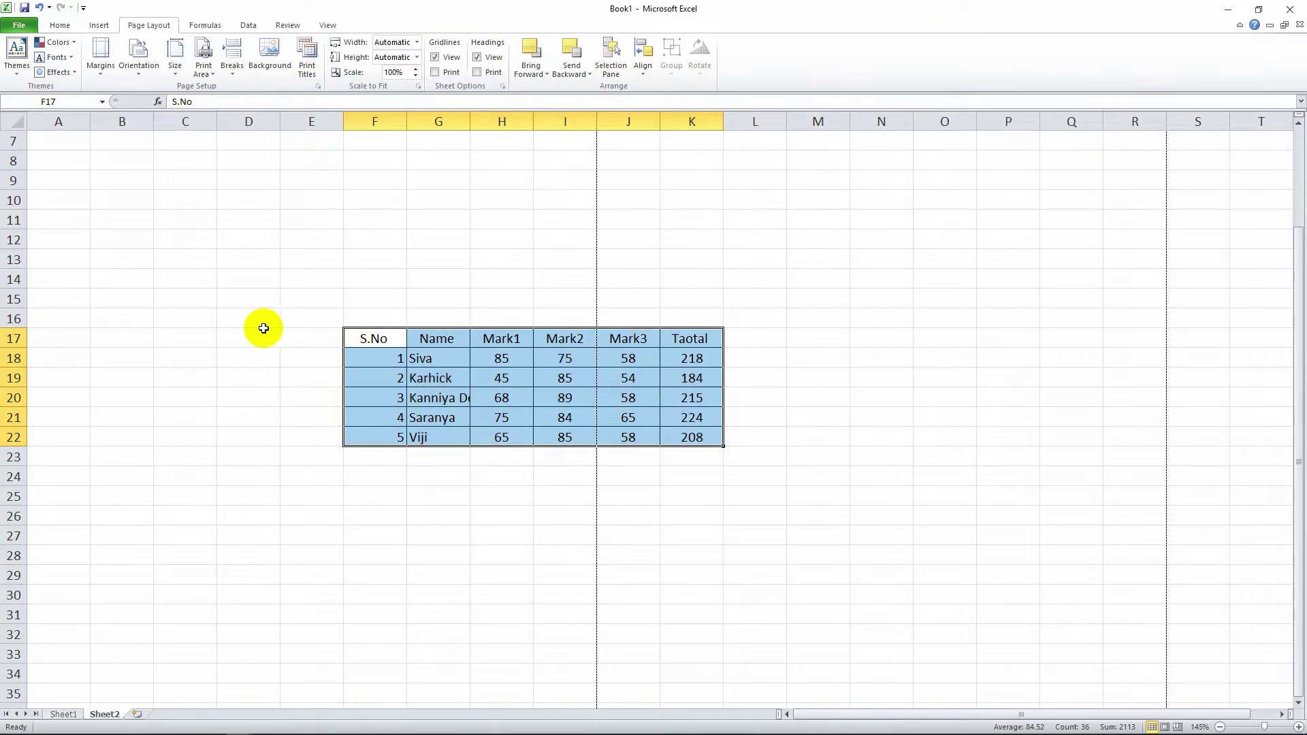
{"action": "left_click_drag", "start_coordinate": [240, 333], "coordinate": [703, 434]}
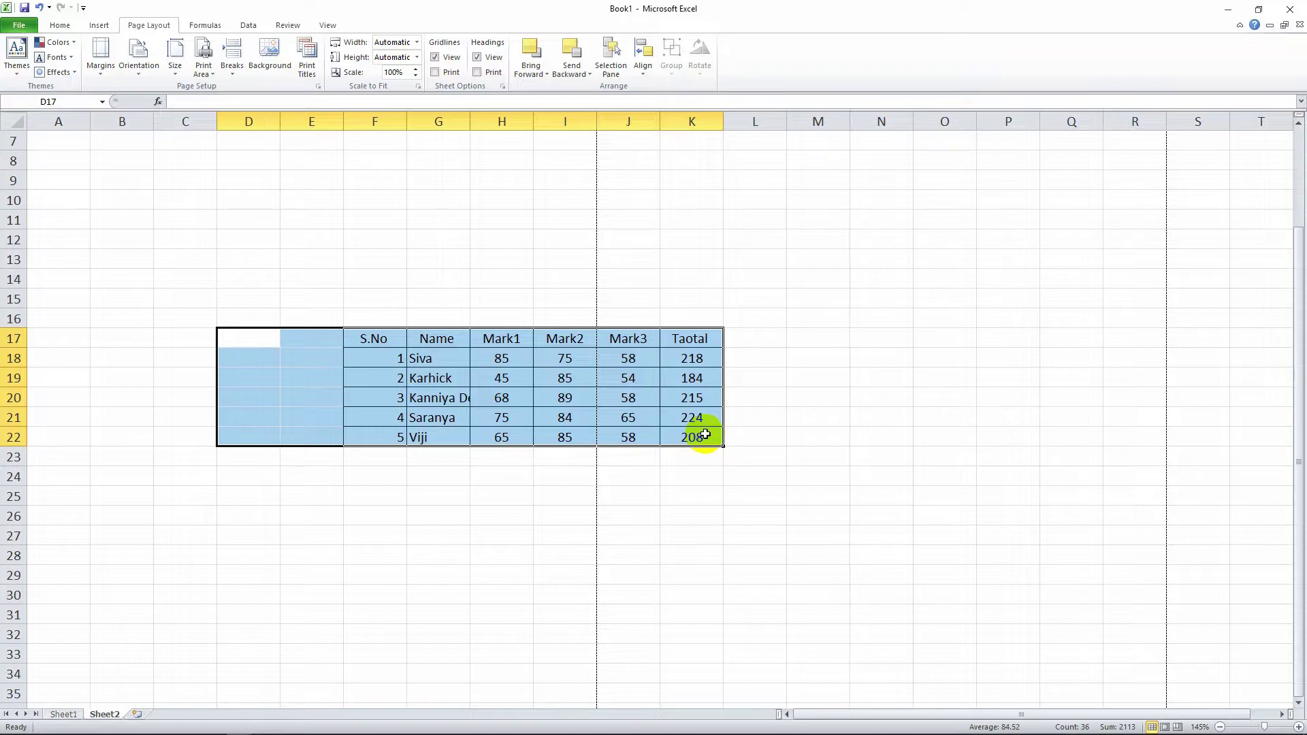
{"action": "key", "text": "ctrl+p"}
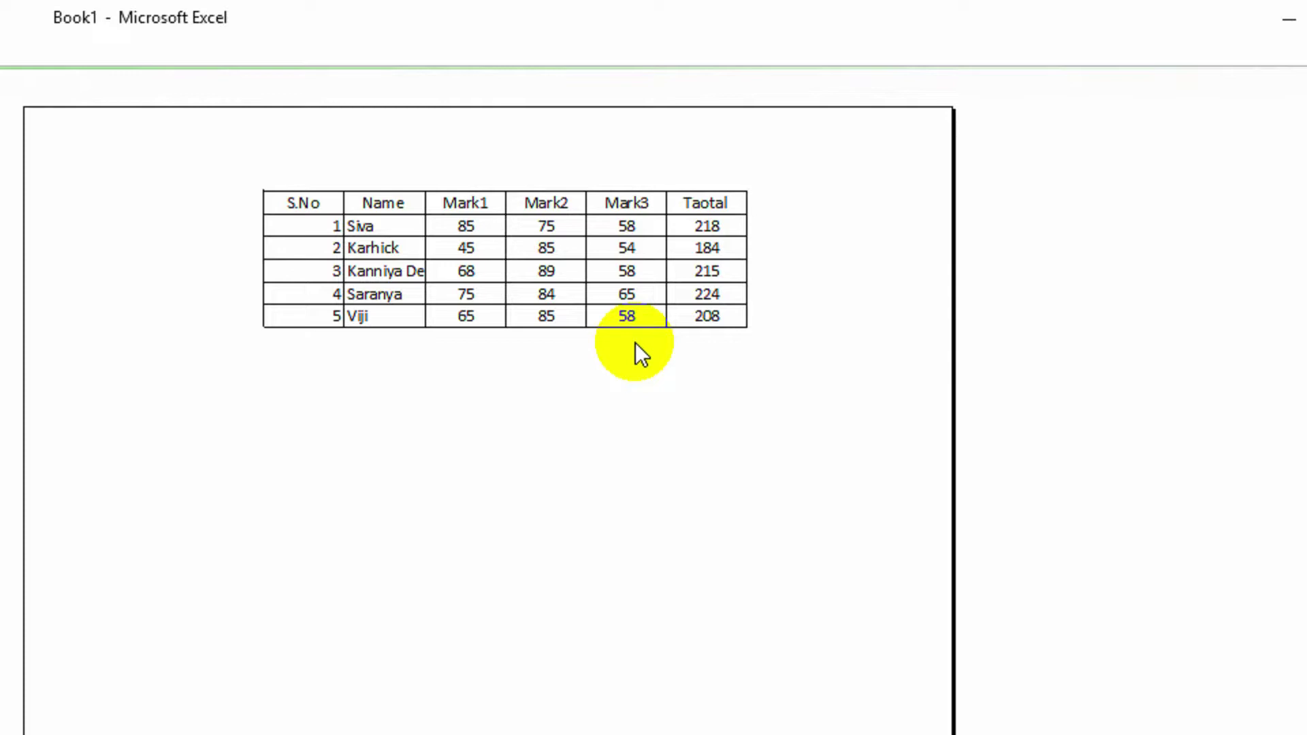
{"action": "key", "text": "Escape"}
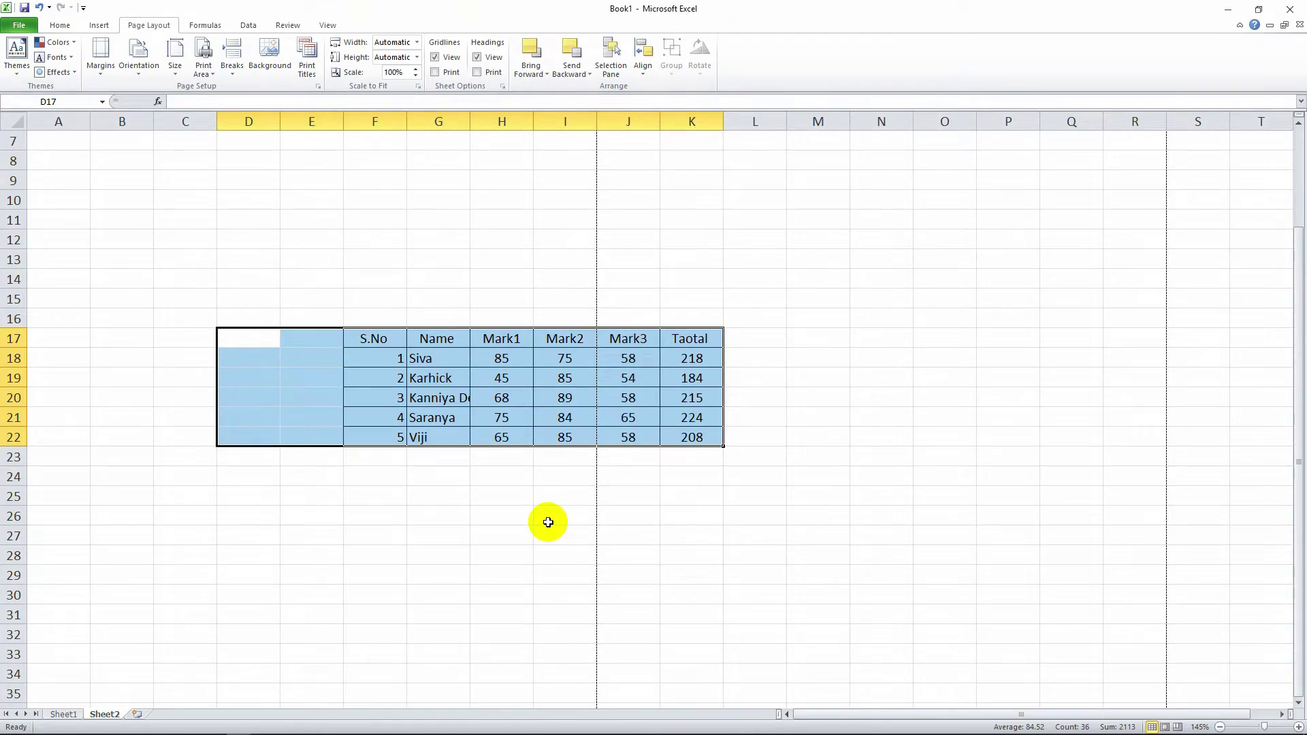
{"action": "scroll", "coordinate": [548, 522], "scroll_direction": "down", "scroll_amount": 2}
{"action": "left_click_drag", "start_coordinate": [375, 220], "coordinate": [692, 319]}
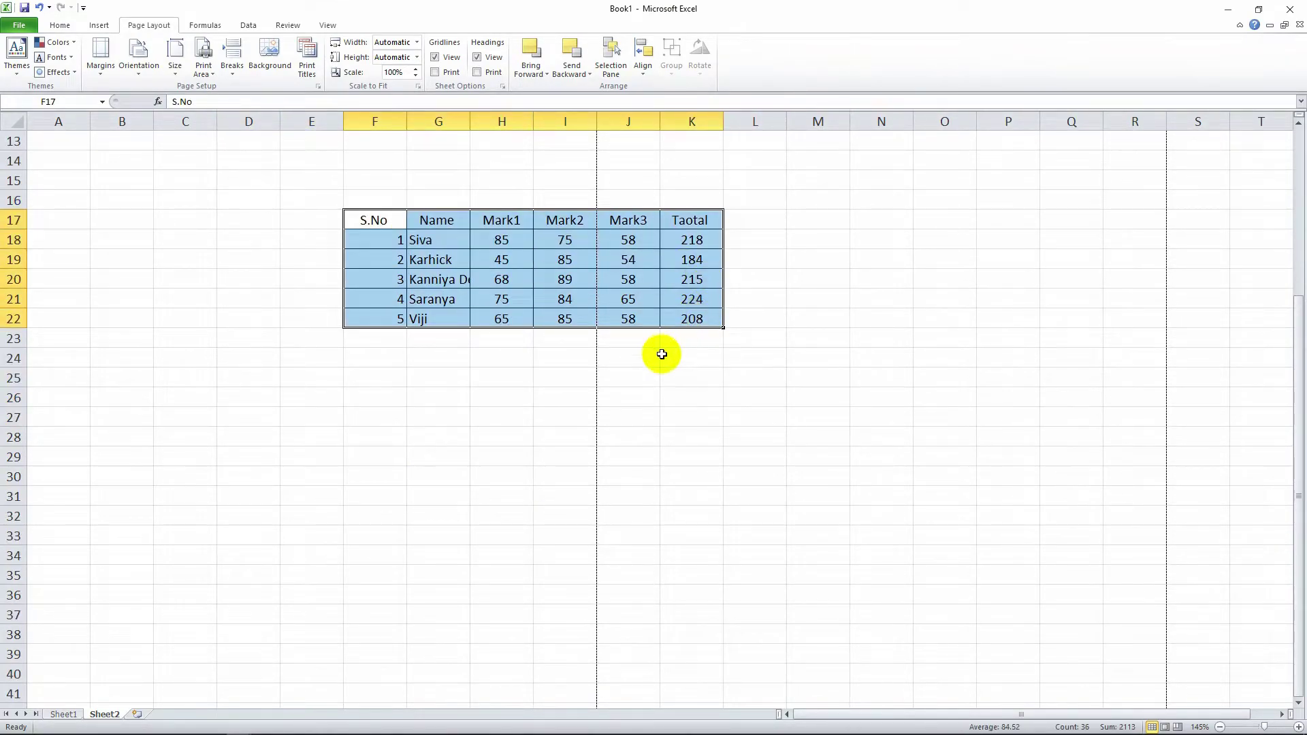
- Copy the marks table and paste it at B49
{"action": "key", "text": "ctrl+c"}
{"action": "scroll", "coordinate": [656, 356], "scroll_direction": "down", "scroll_amount": 5}
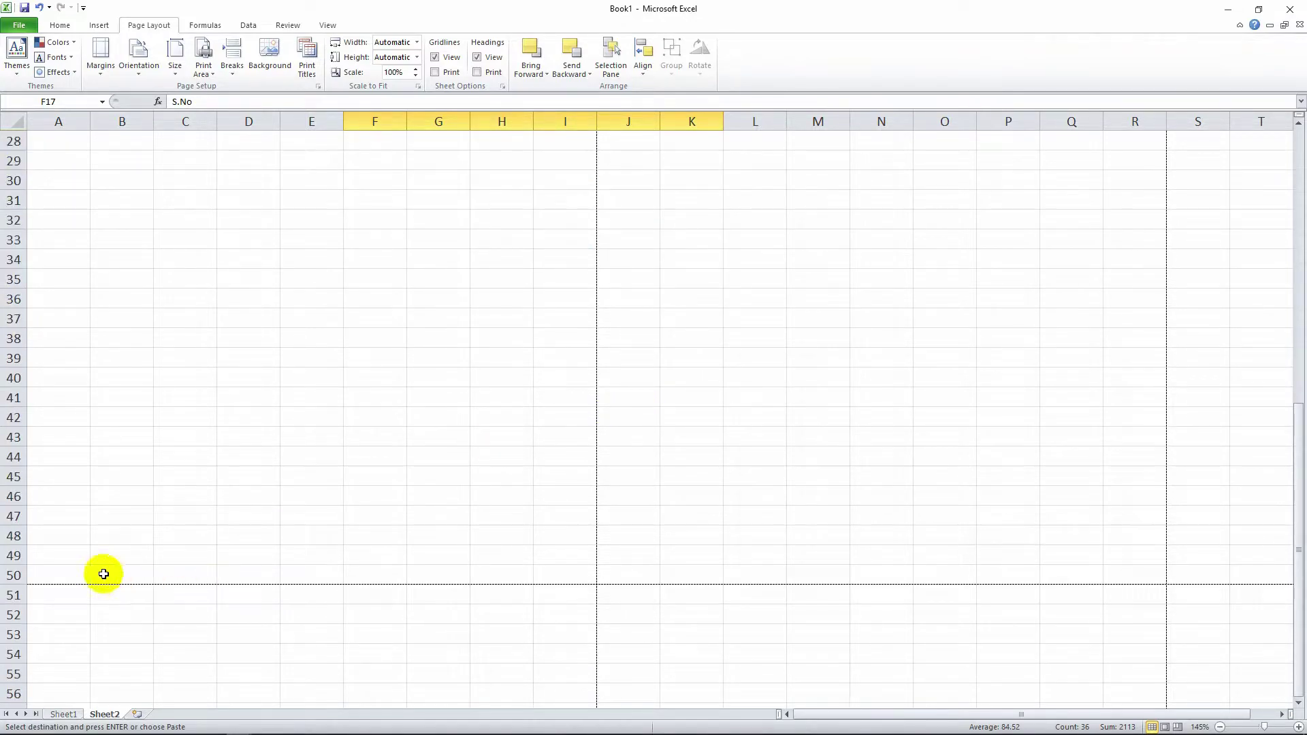
{"action": "left_click", "coordinate": [122, 554]}
{"action": "key", "text": "Return"}
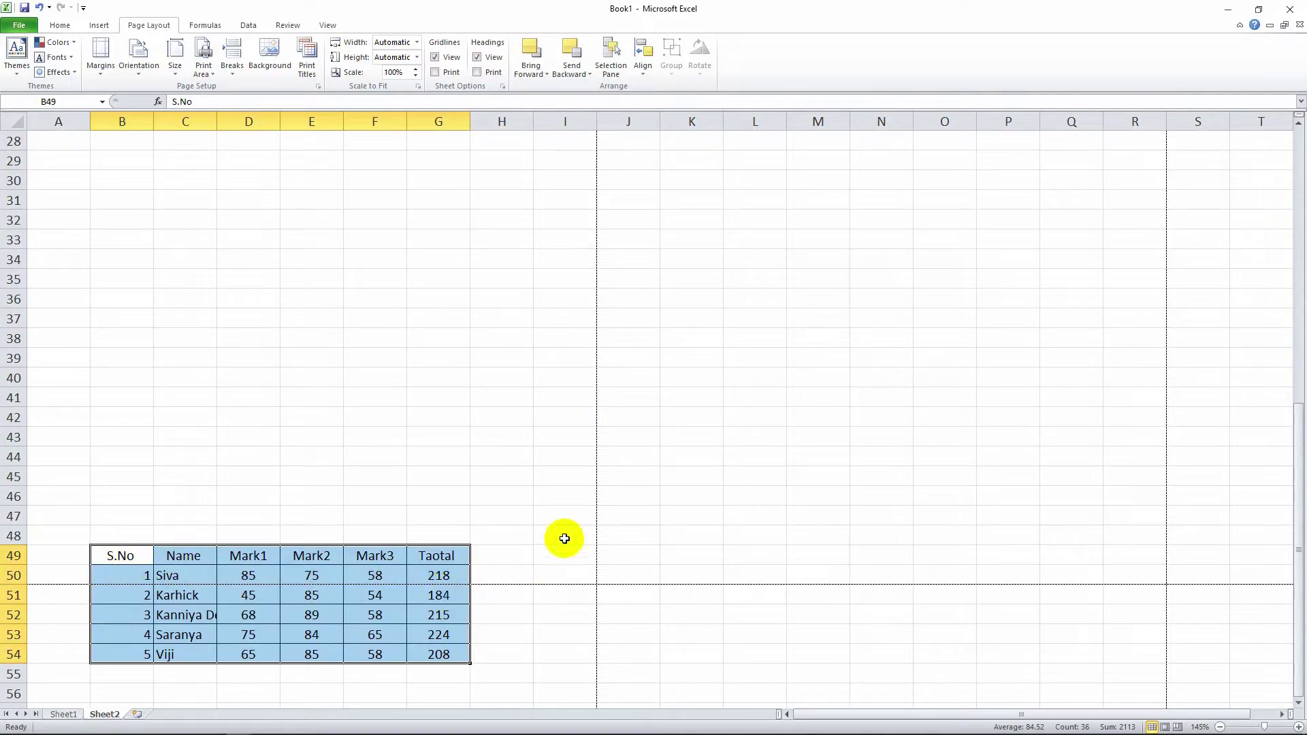
{"action": "left_click", "coordinate": [564, 538]}
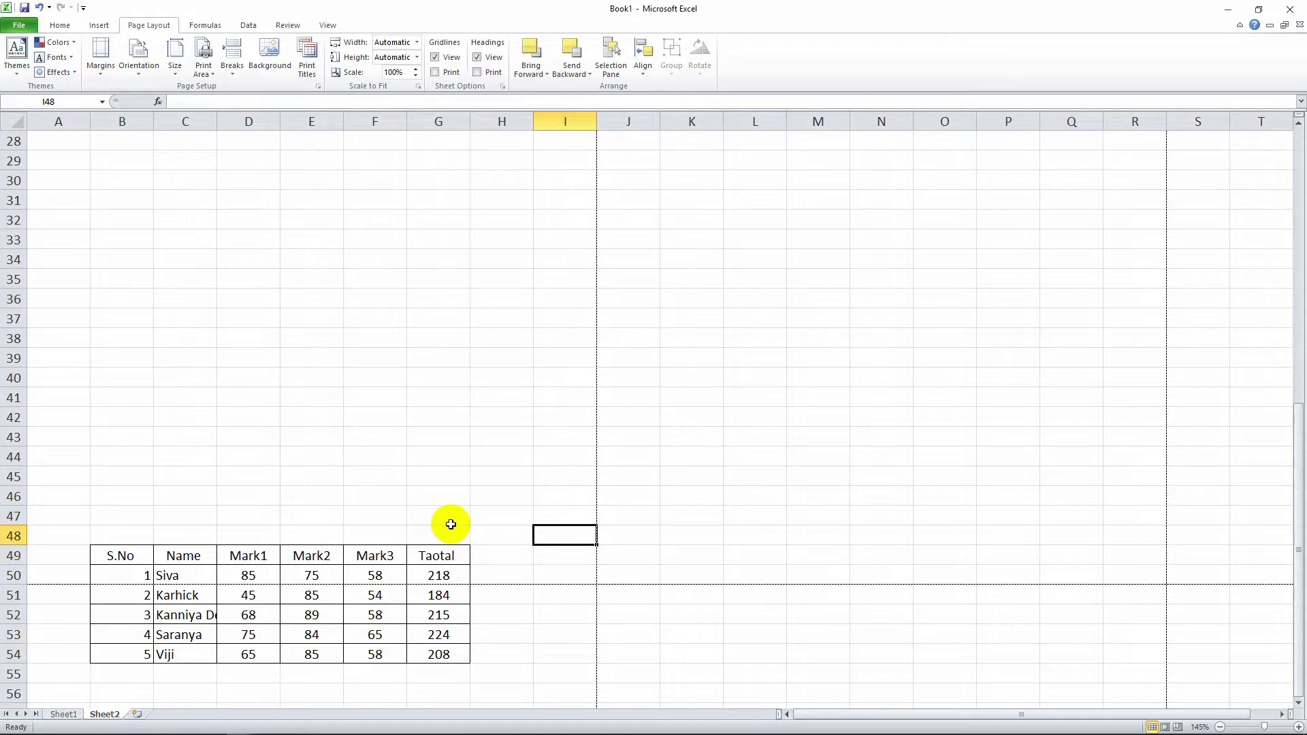
- Select various cells around the sheet, including F40, L40 and E57
{"action": "left_click", "coordinate": [451, 524]}
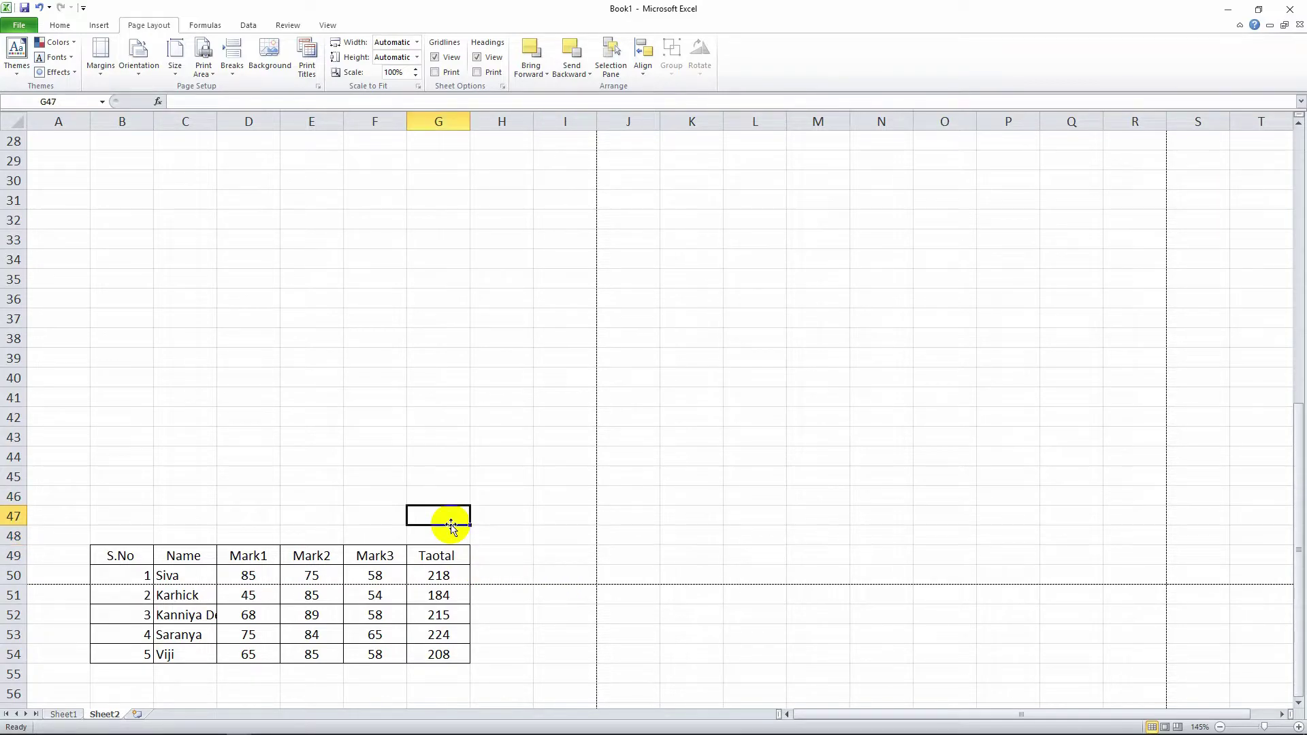
{"action": "scroll", "coordinate": [452, 545], "scroll_direction": "down", "scroll_amount": 2}
{"action": "left_click", "coordinate": [452, 547]}
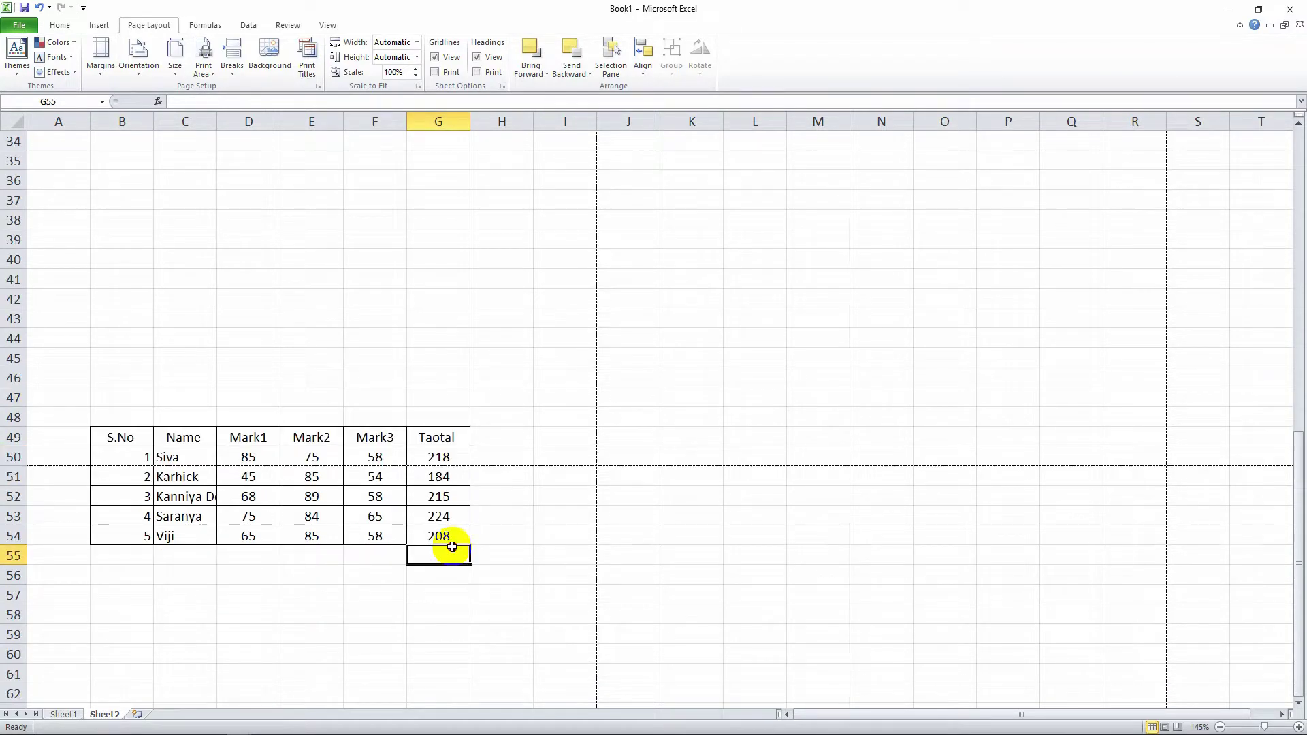
{"action": "scroll", "coordinate": [498, 591], "scroll_direction": "down", "scroll_amount": 1, "text": "ctrl"}
{"action": "scroll", "coordinate": [498, 592], "scroll_direction": "down", "scroll_amount": 2, "text": "ctrl"}
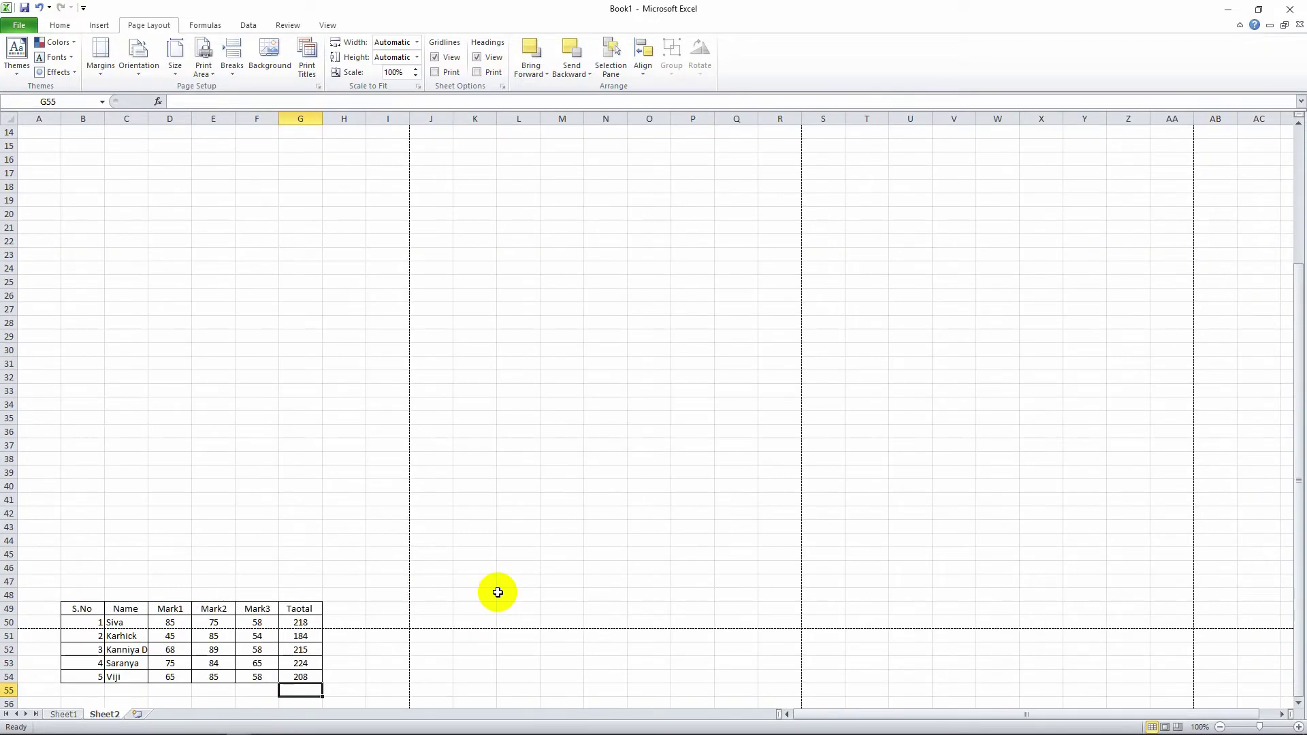
{"action": "scroll", "coordinate": [498, 592], "scroll_direction": "down", "scroll_amount": 2, "text": "ctrl"}
{"action": "scroll", "coordinate": [498, 594], "scroll_direction": "down", "scroll_amount": 3, "text": "ctrl"}
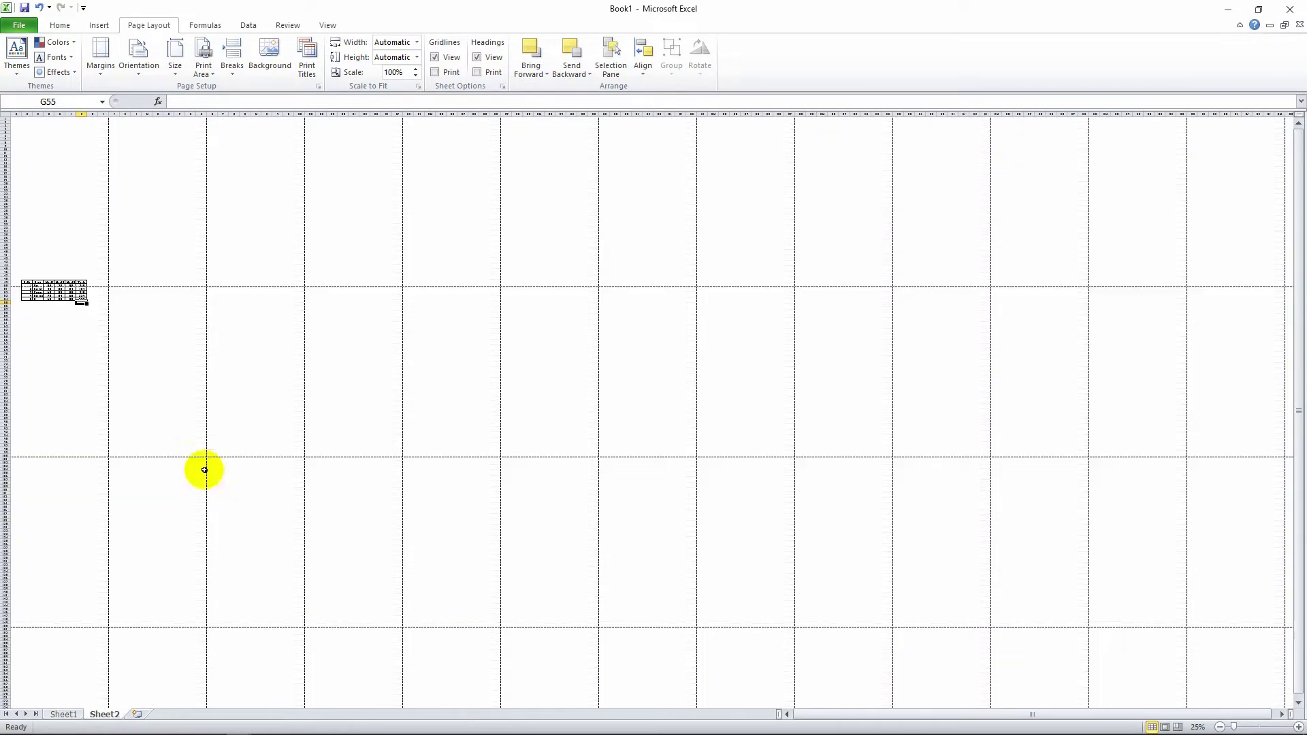
{"action": "left_click", "coordinate": [71, 201]}
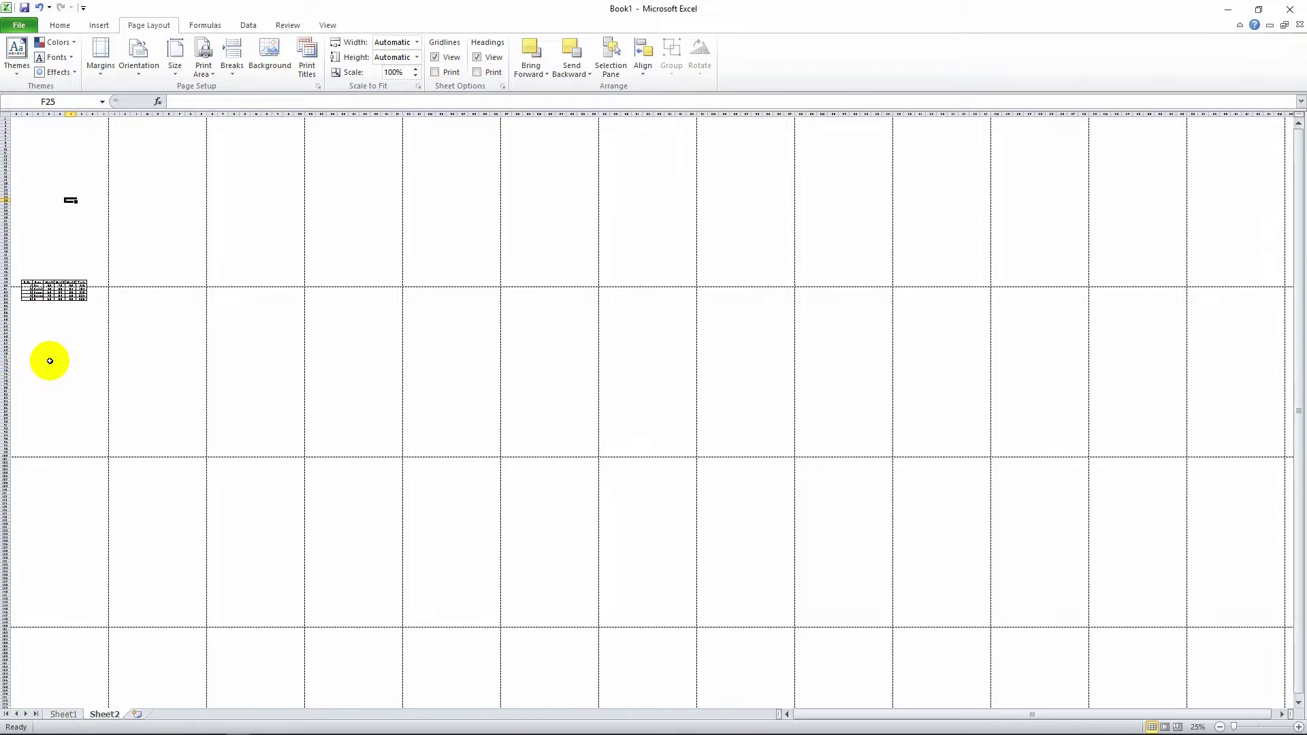
{"action": "left_click", "coordinate": [71, 254]}
{"action": "left_click", "coordinate": [133, 253]}
{"action": "left_click", "coordinate": [59, 207]}
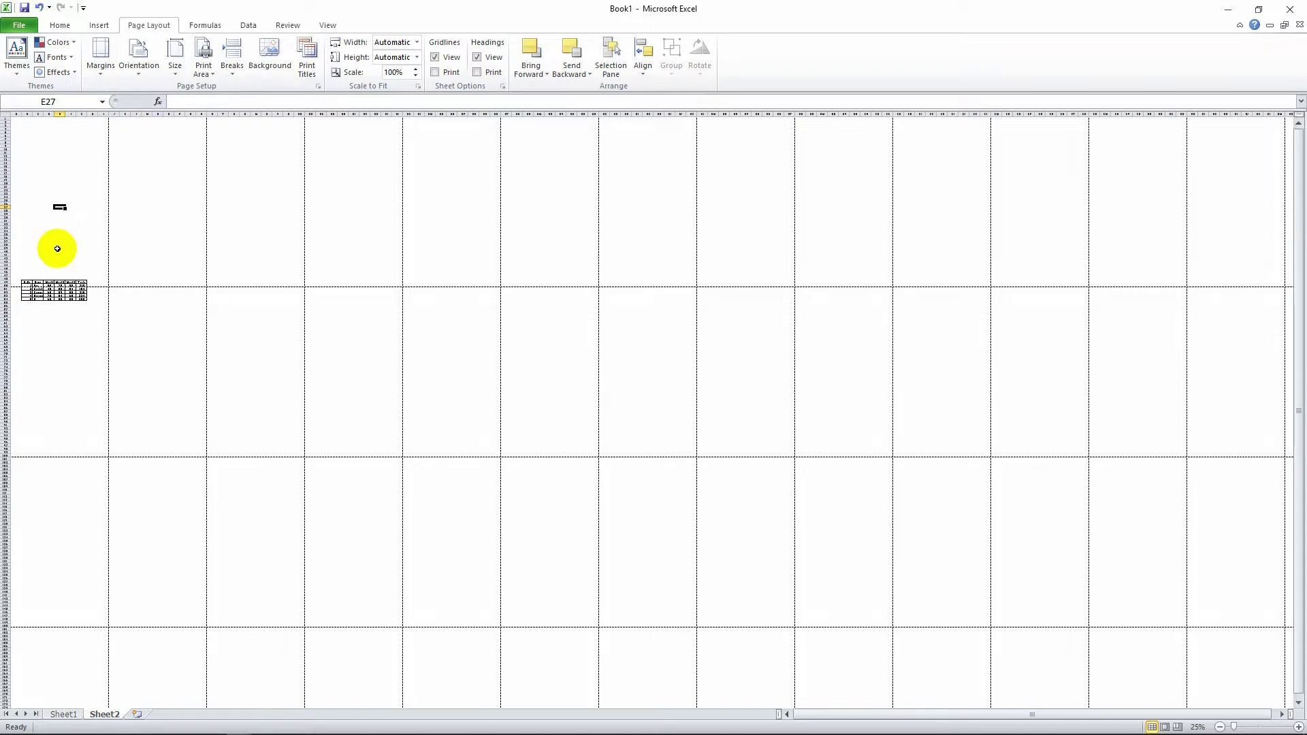
{"action": "left_click", "coordinate": [61, 310]}
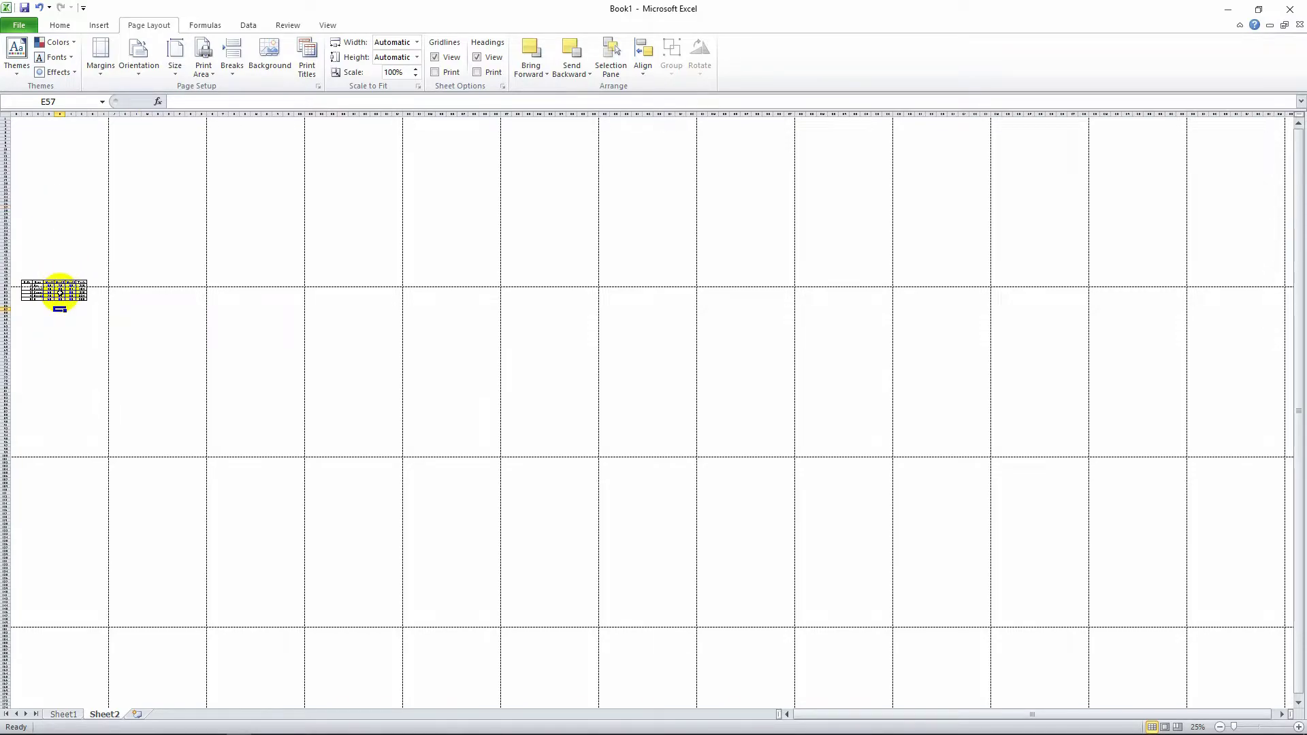
- Select the empty column E cells from E67 down to E77
{"action": "left_click_drag", "start_coordinate": [59, 179], "coordinate": [56, 199]}
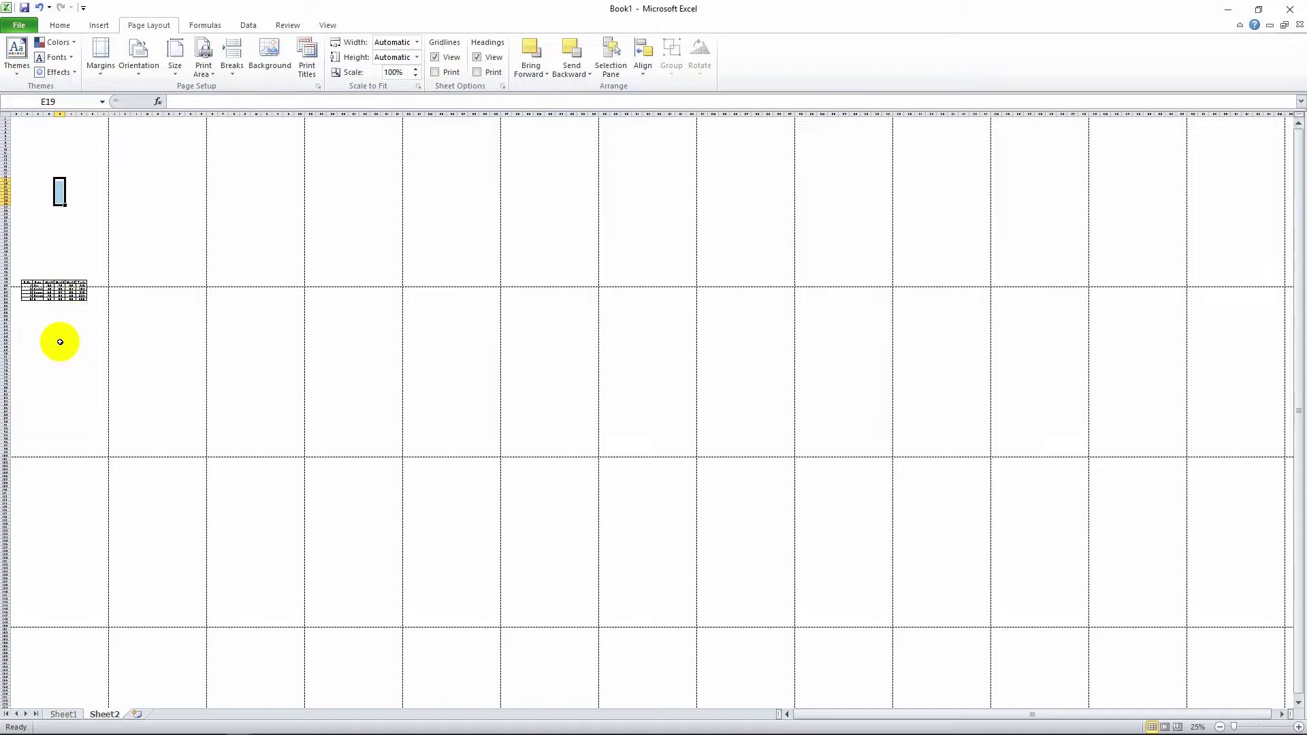
{"action": "left_click_drag", "start_coordinate": [59, 342], "coordinate": [64, 377]}
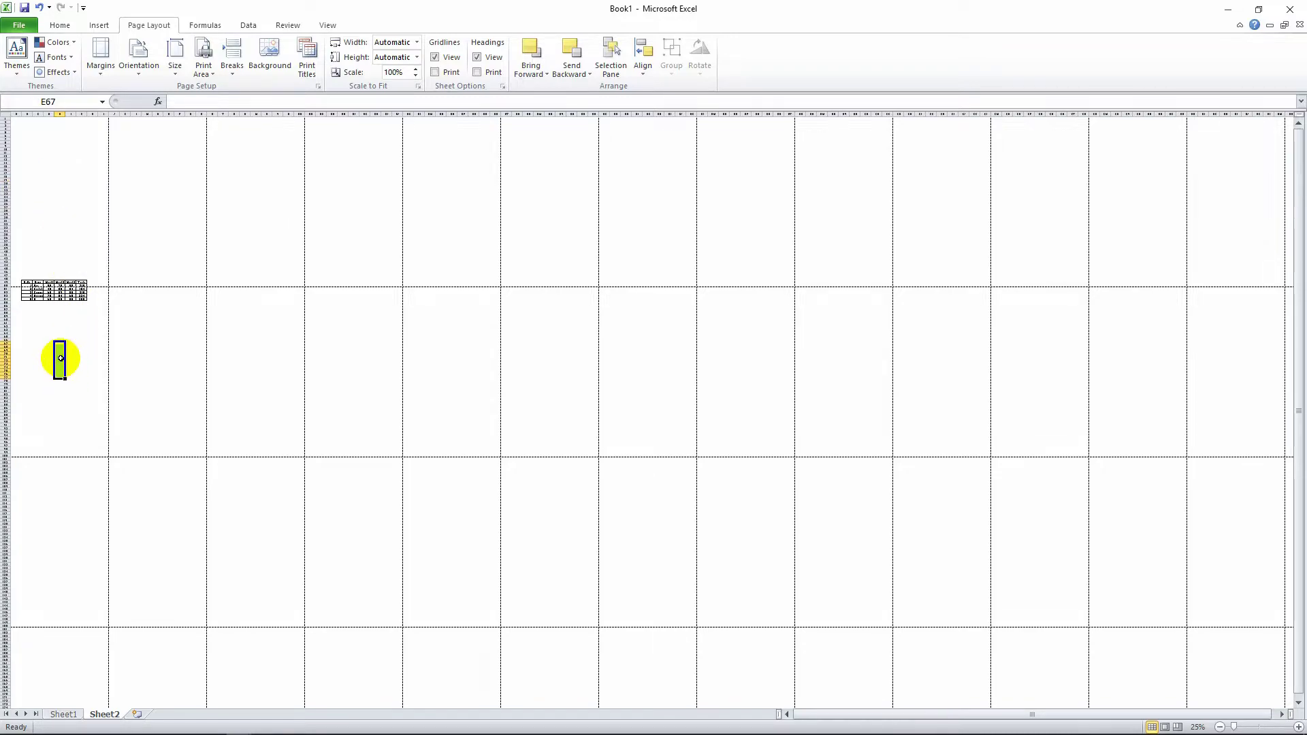
{"action": "scroll", "coordinate": [59, 361], "scroll_direction": "up", "scroll_amount": 2}
{"action": "scroll", "coordinate": [60, 358], "scroll_direction": "up", "scroll_amount": 2}
{"action": "scroll", "coordinate": [60, 358], "scroll_direction": "up", "scroll_amount": 2}
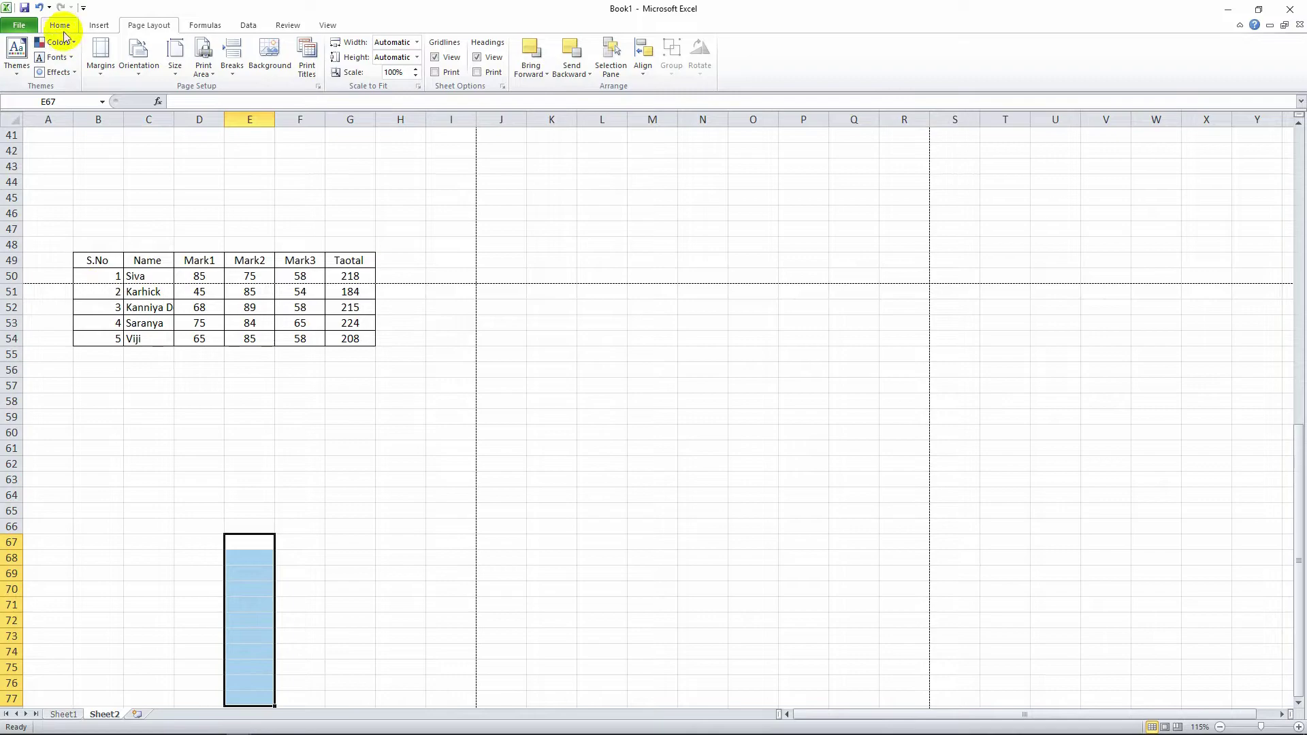
- Switch the print preview from Print Selection to Print Active Sheets and check both pages
{"action": "left_click", "coordinate": [24, 26]}
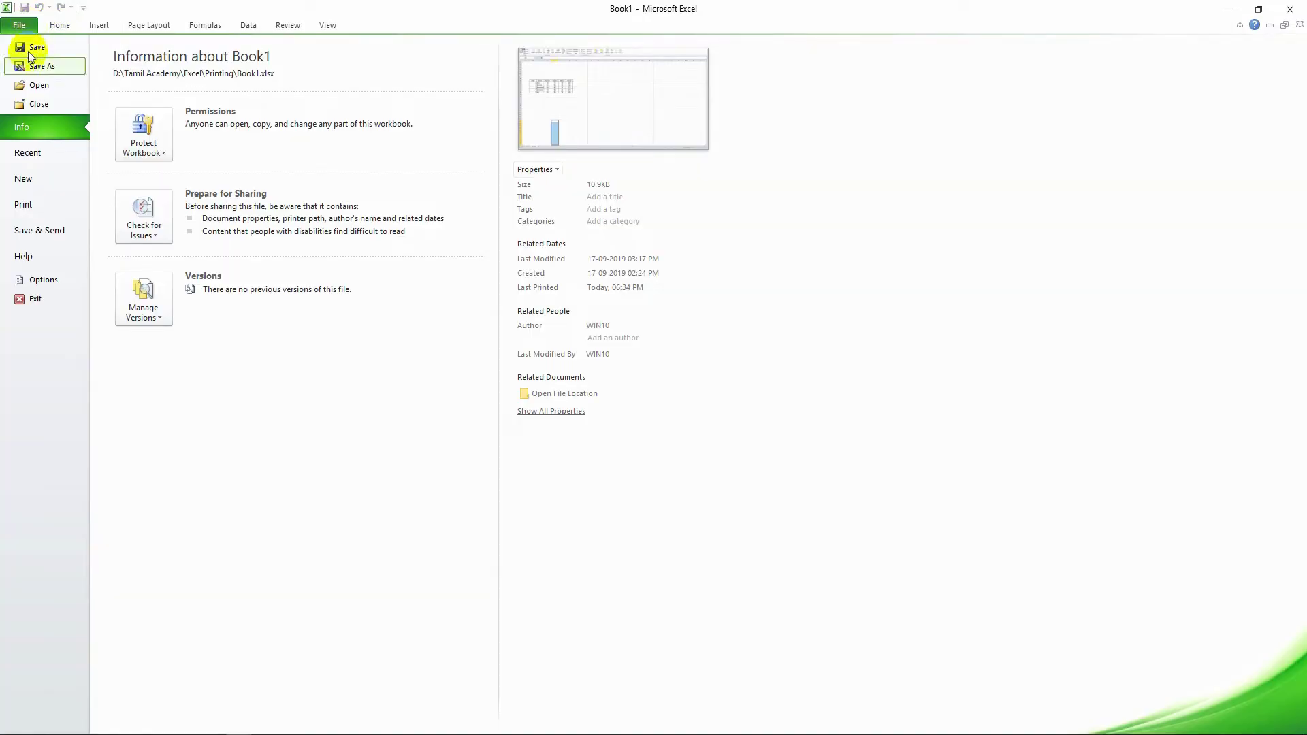
{"action": "left_click", "coordinate": [62, 204]}
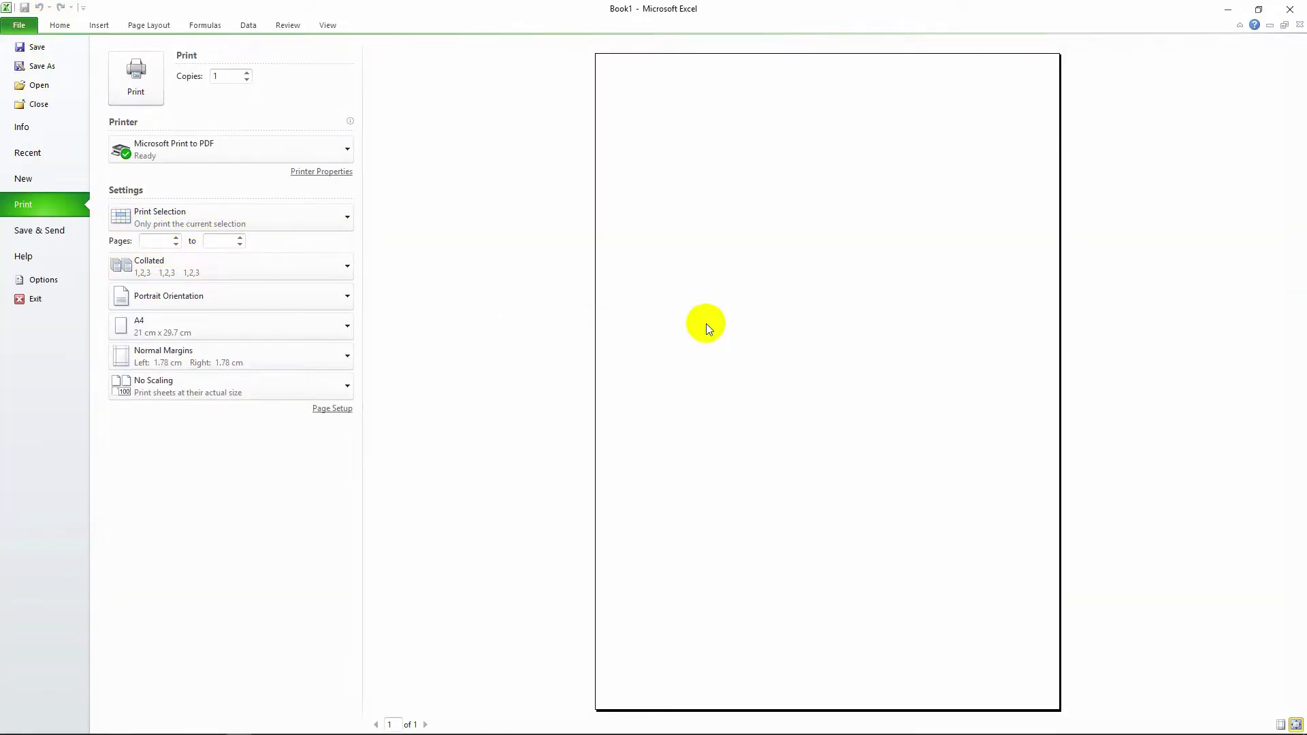
{"action": "left_click", "coordinate": [269, 220]}
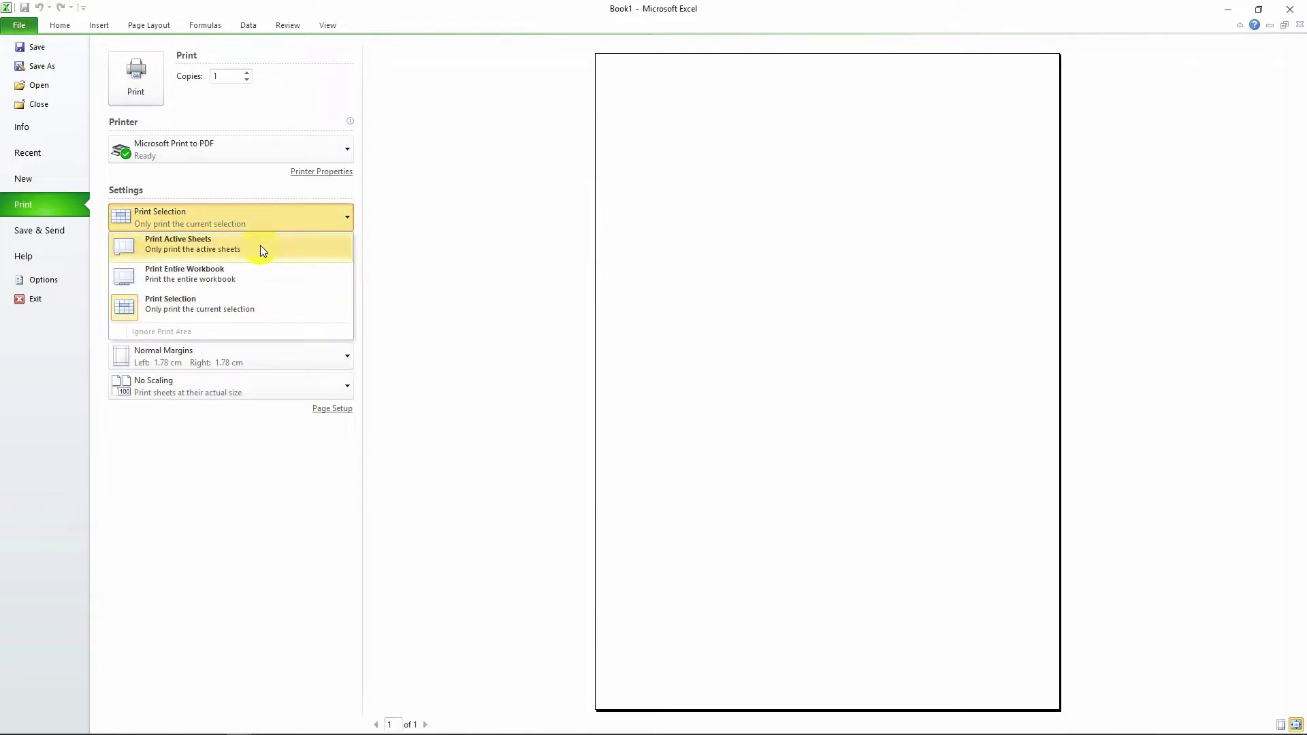
{"action": "left_click", "coordinate": [260, 245]}
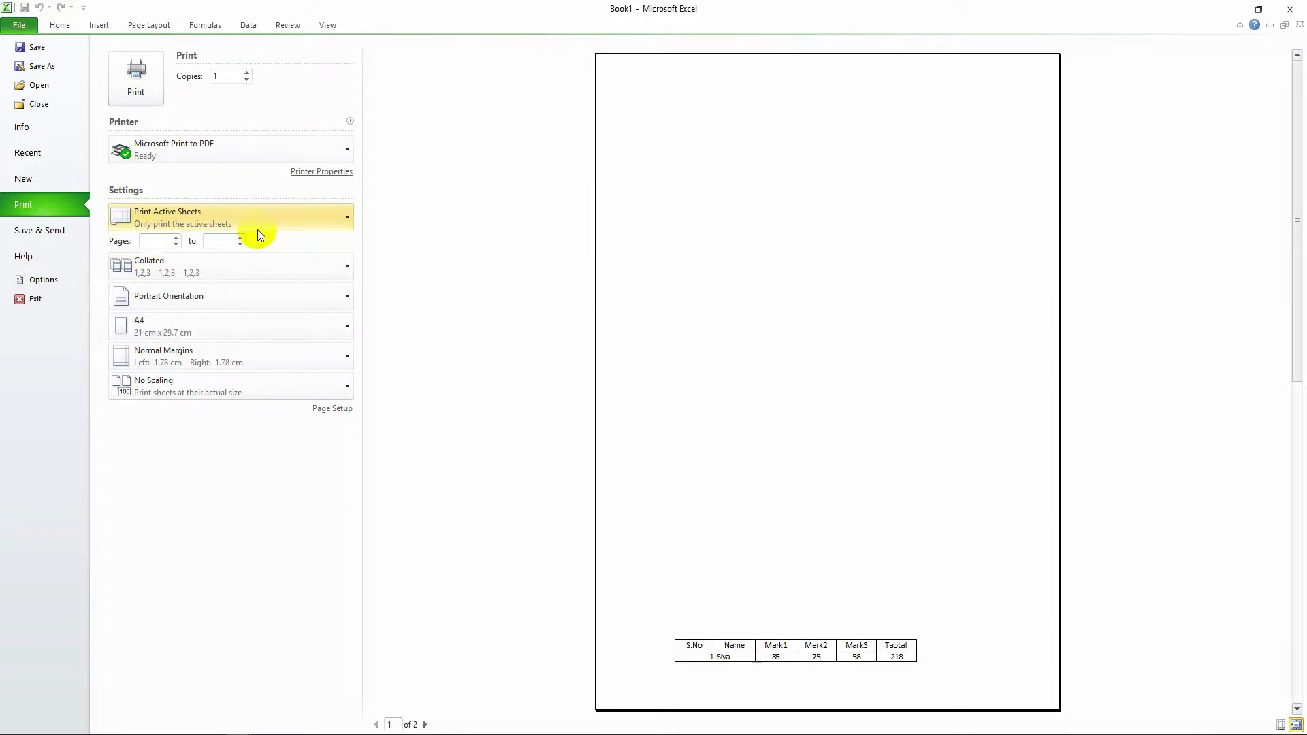
{"action": "scroll", "coordinate": [817, 551], "scroll_direction": "down", "scroll_amount": 1}
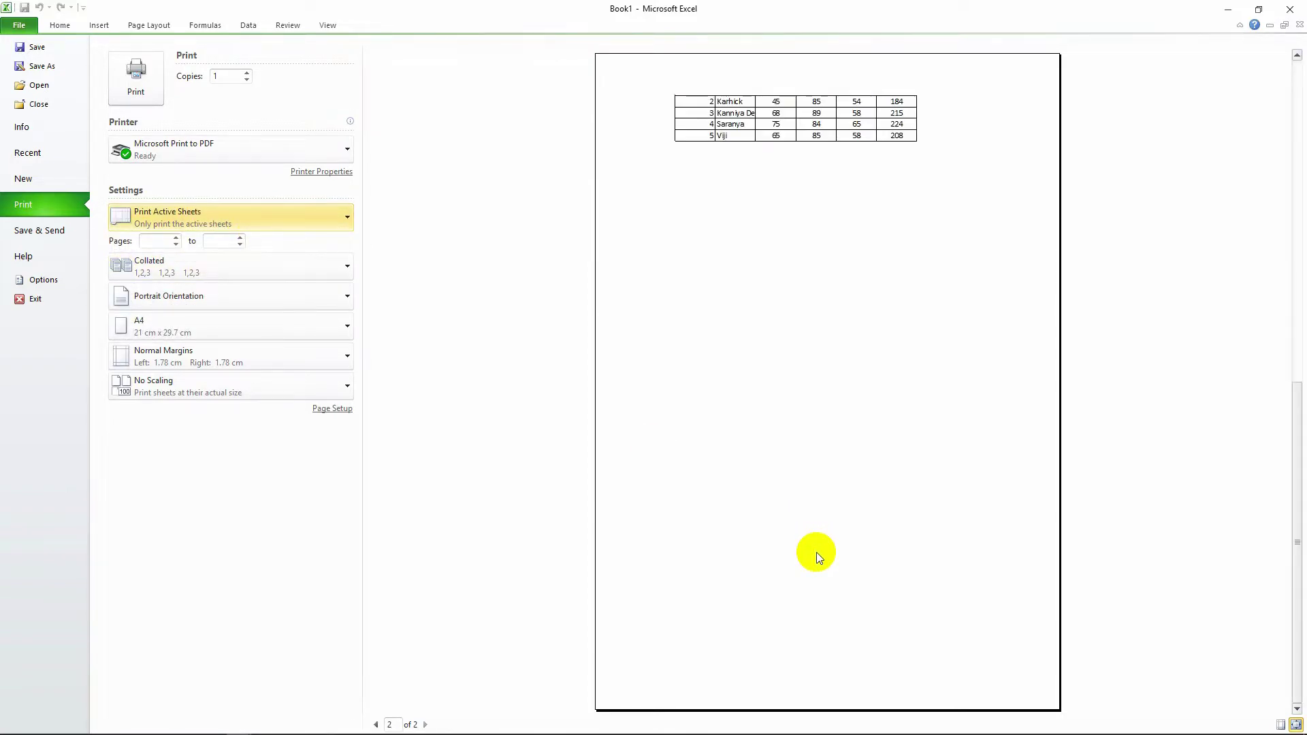
{"action": "scroll", "coordinate": [817, 552], "scroll_direction": "up", "scroll_amount": 1}
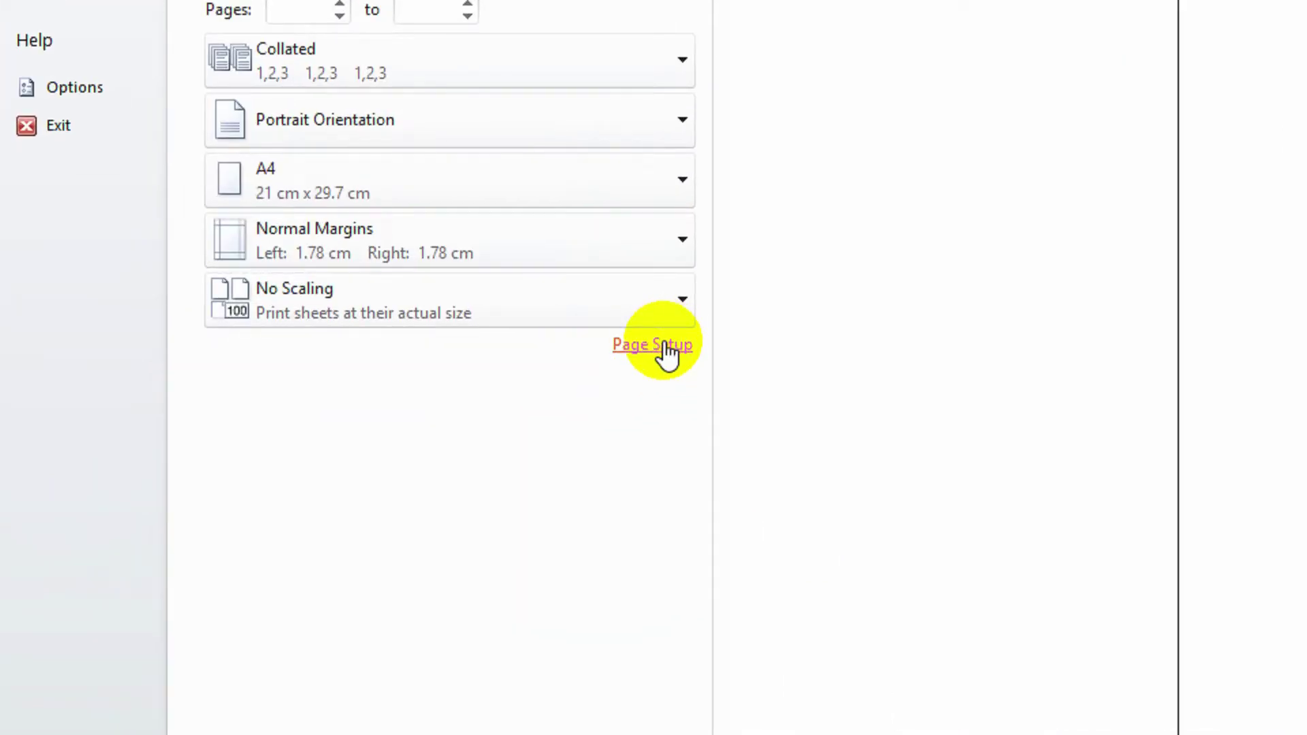
- In Page Setup's Sheet options, try Over, then down, then keep Down, then over
{"action": "left_click", "coordinate": [666, 346]}
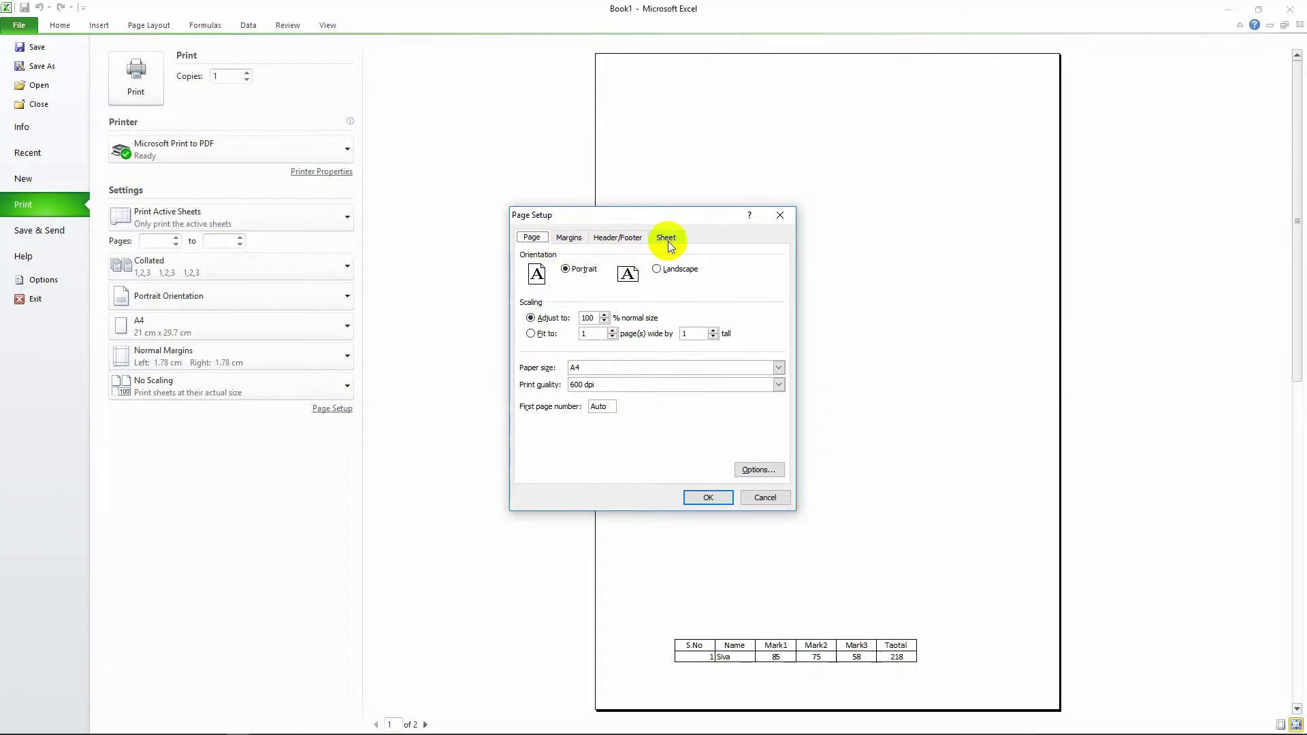
{"action": "left_click", "coordinate": [669, 241]}
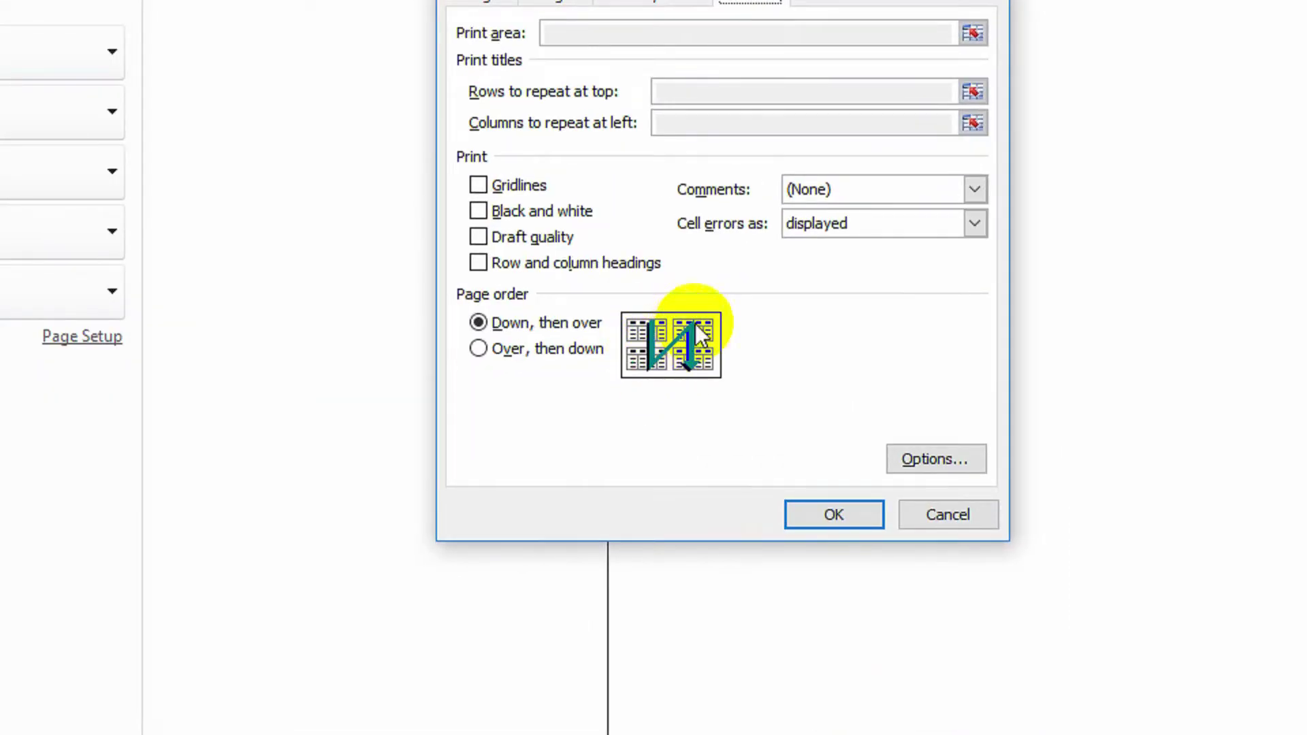
{"action": "left_click", "coordinate": [567, 364]}
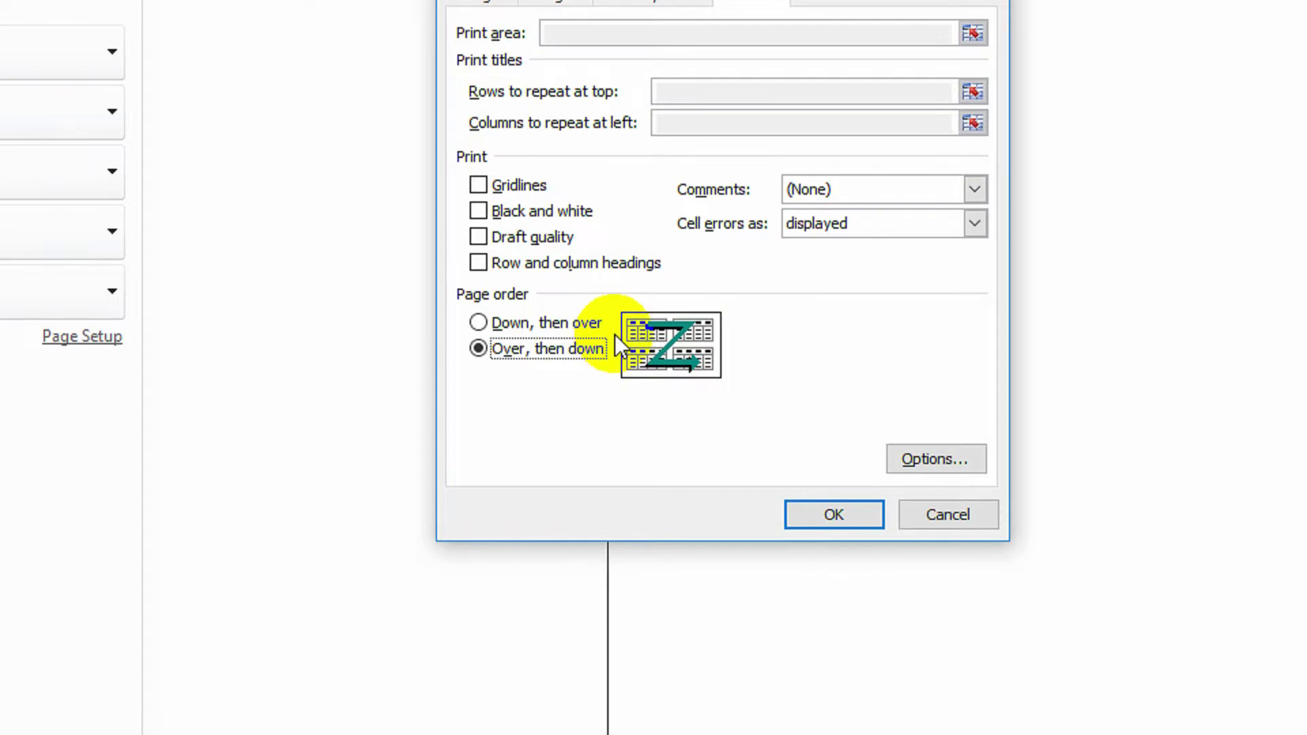
{"action": "left_click", "coordinate": [540, 328]}
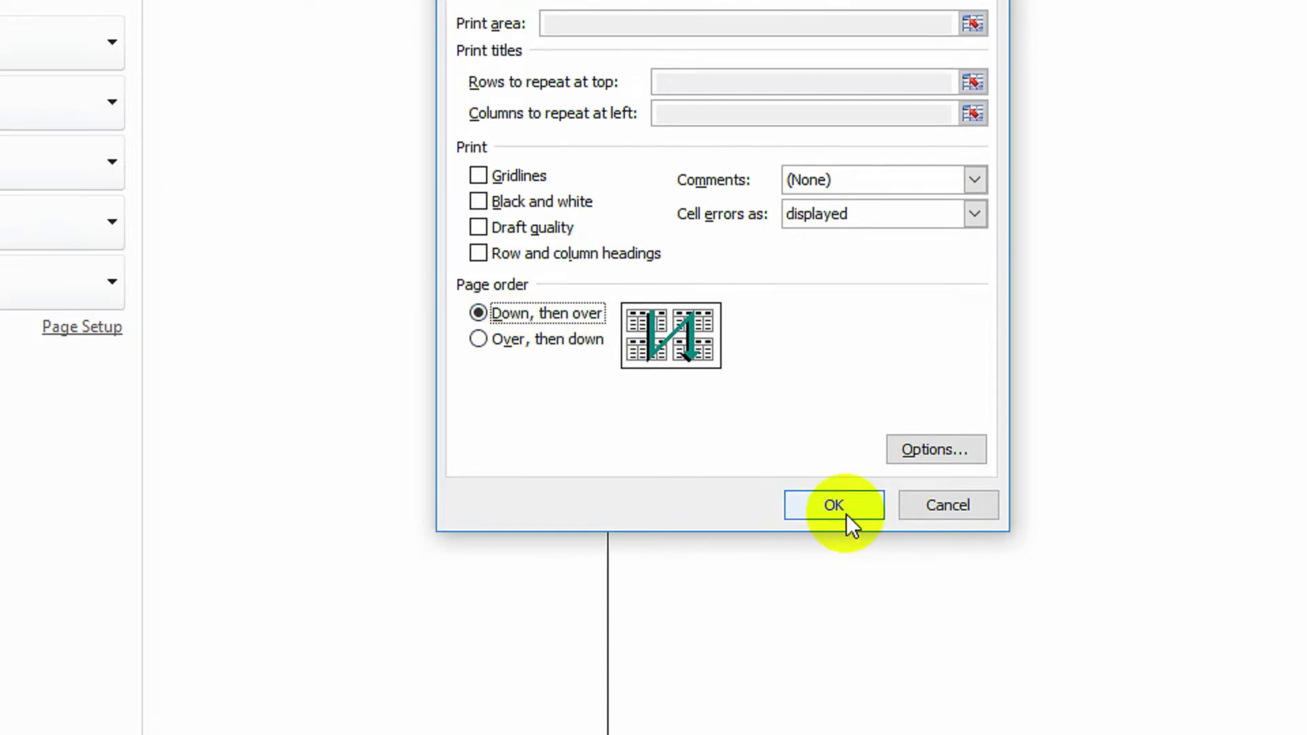
{"action": "left_click", "coordinate": [834, 505]}
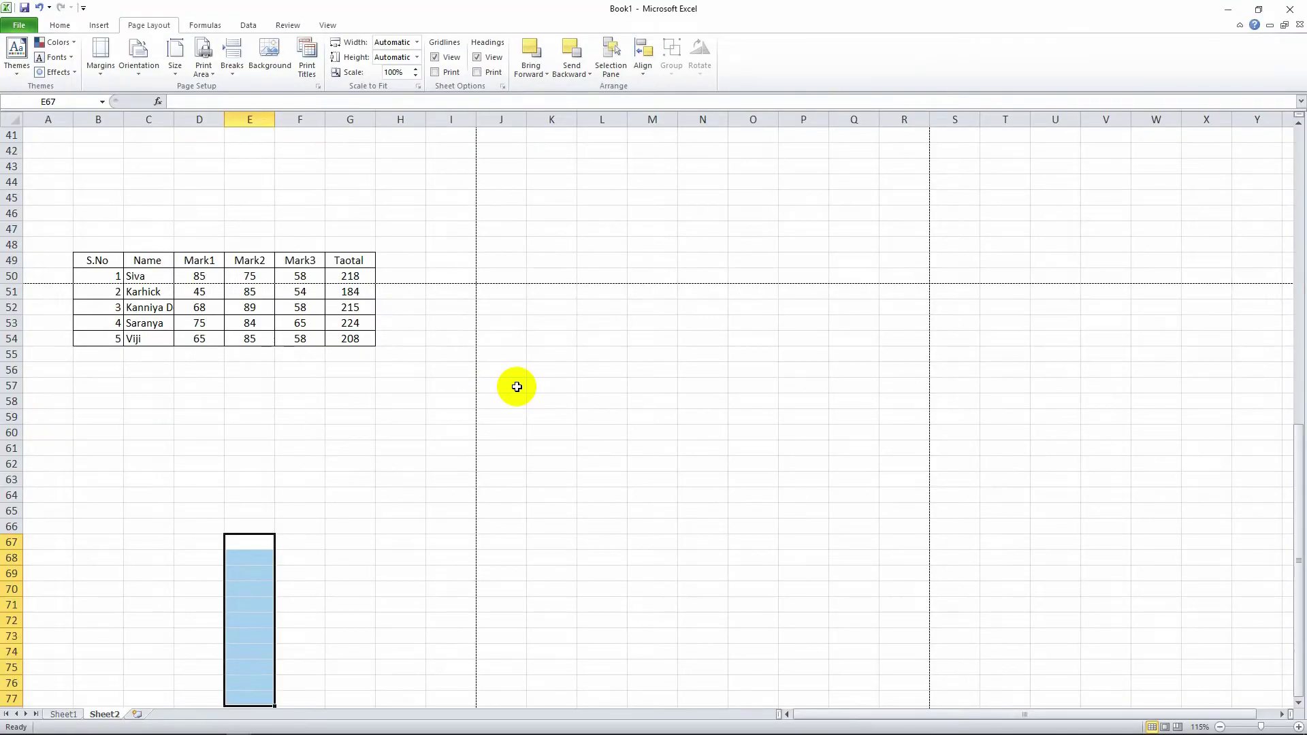
{"action": "scroll", "coordinate": [516, 382], "scroll_direction": "down", "scroll_amount": 2, "text": "ctrl"}
{"action": "scroll", "coordinate": [516, 382], "scroll_direction": "down", "scroll_amount": 2, "text": "ctrl"}
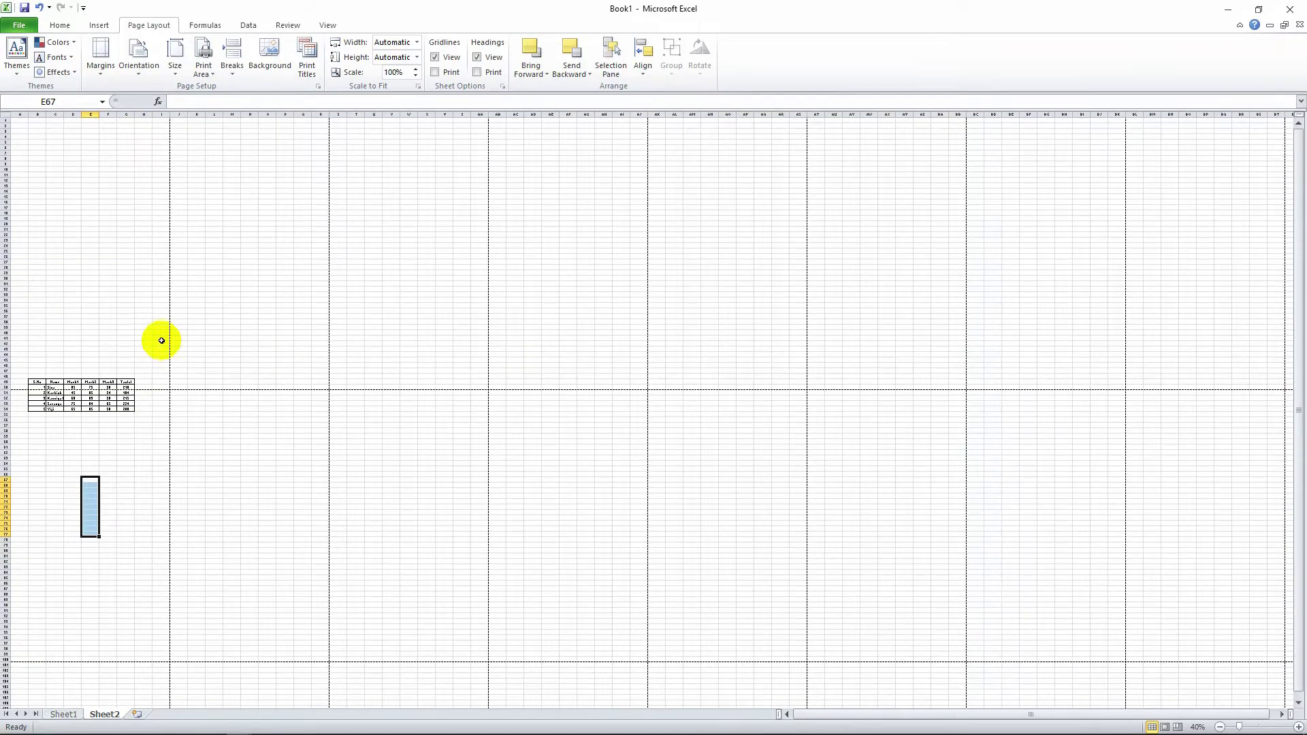
{"action": "left_click", "coordinate": [111, 252]}
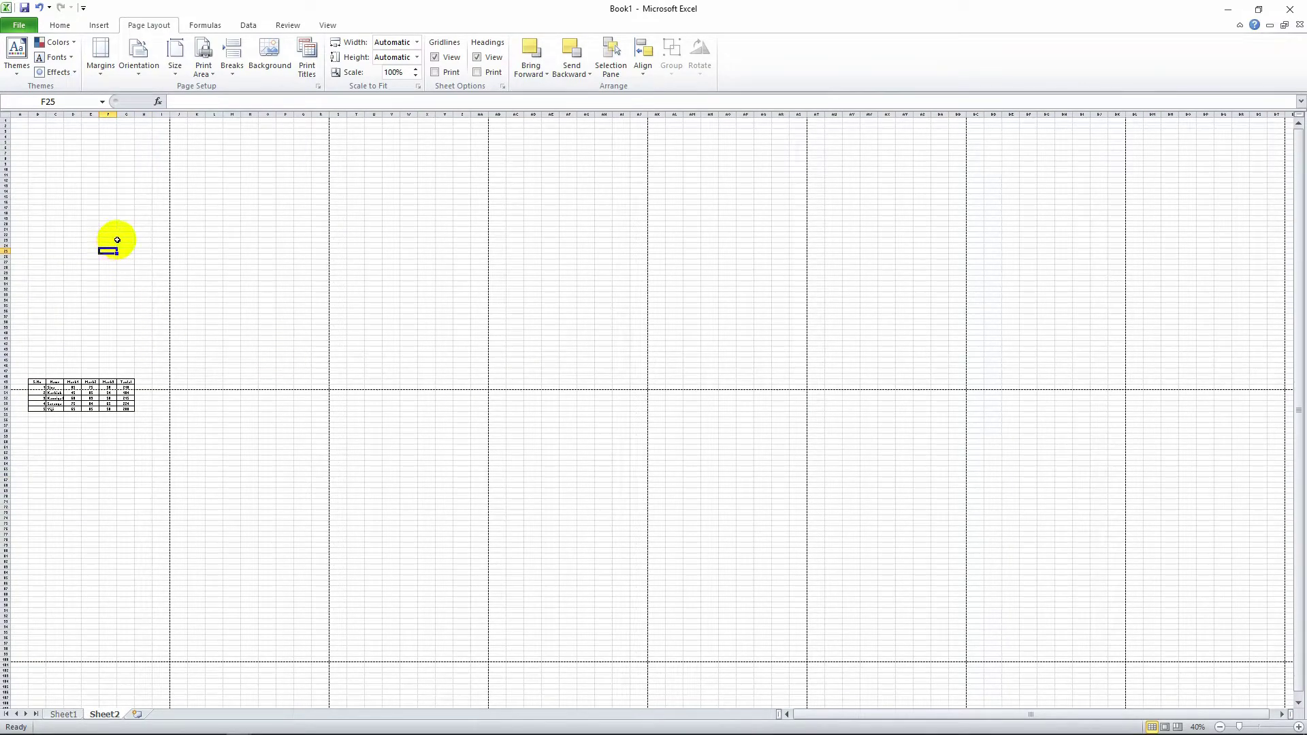
{"action": "left_click", "coordinate": [122, 239]}
{"action": "left_click", "coordinate": [121, 435]}
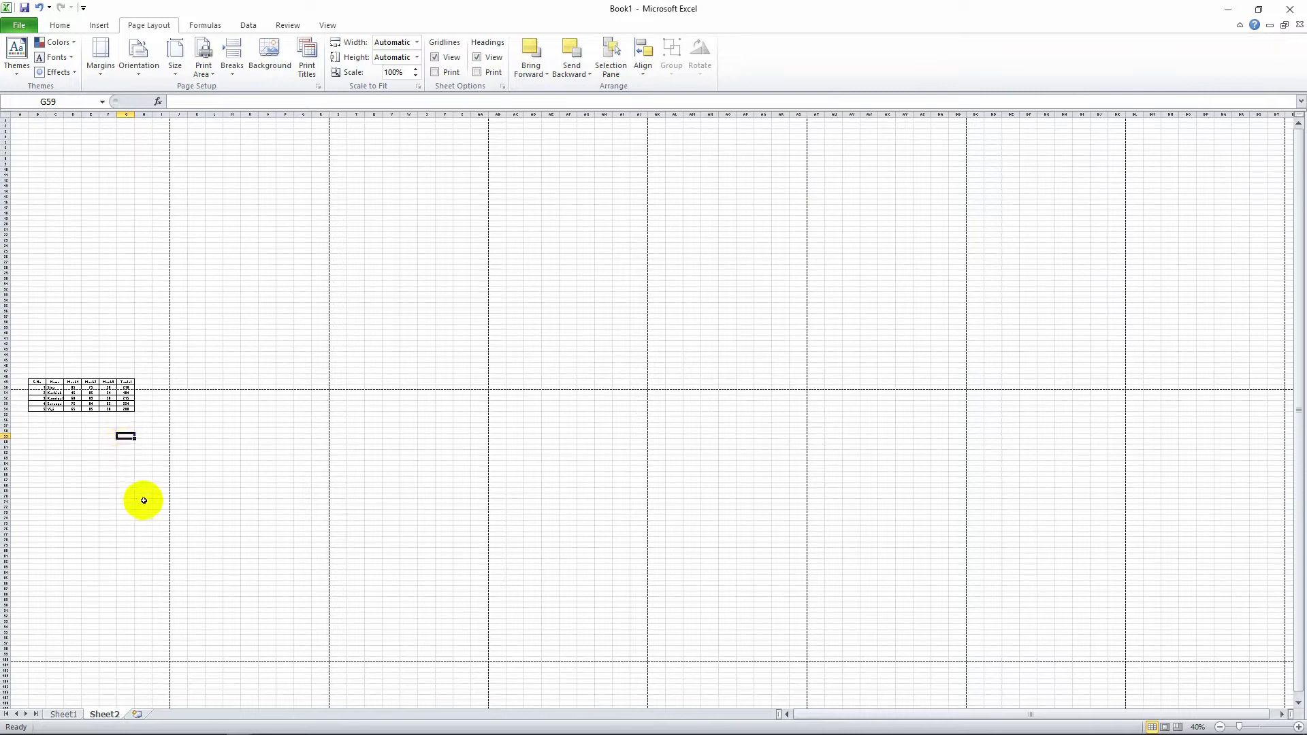
{"action": "left_click", "coordinate": [125, 675]}
{"action": "left_click", "coordinate": [306, 349]}
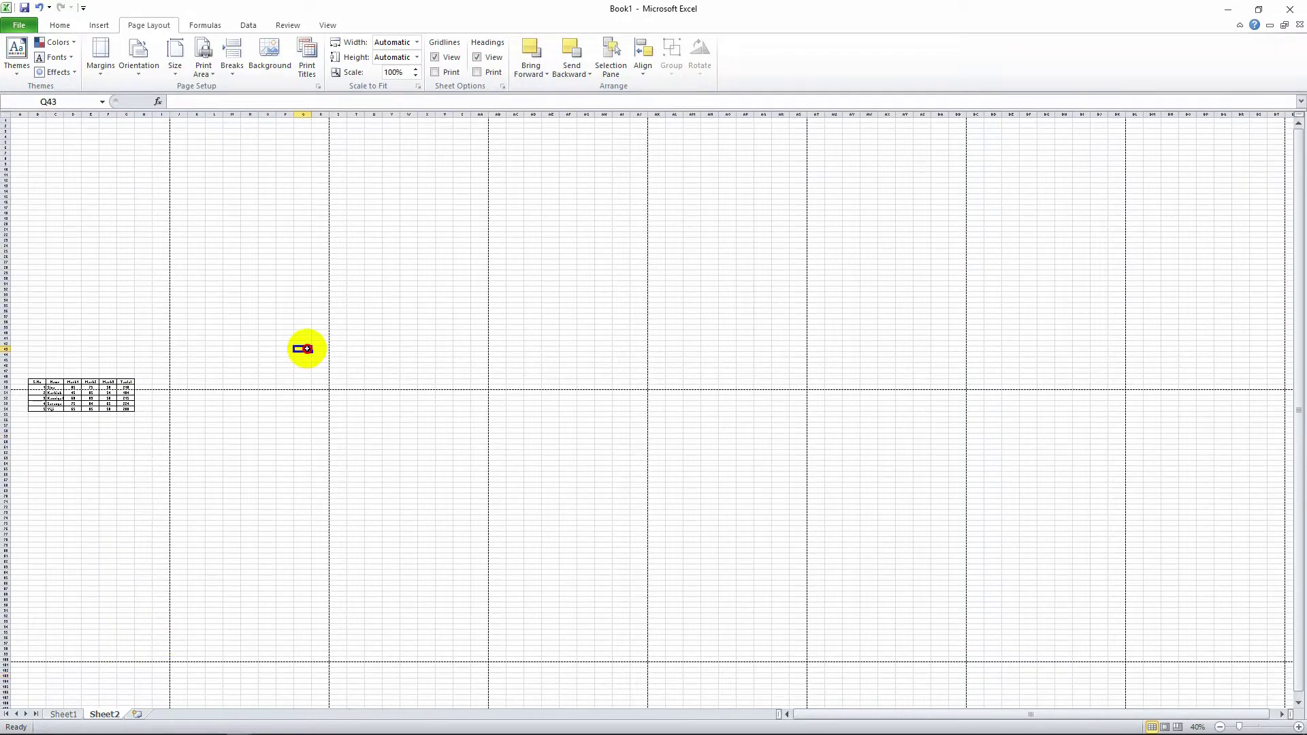
{"action": "left_click", "coordinate": [90, 299]}
{"action": "scroll", "coordinate": [98, 518], "scroll_direction": "down", "scroll_amount": 2, "text": "ctrl"}
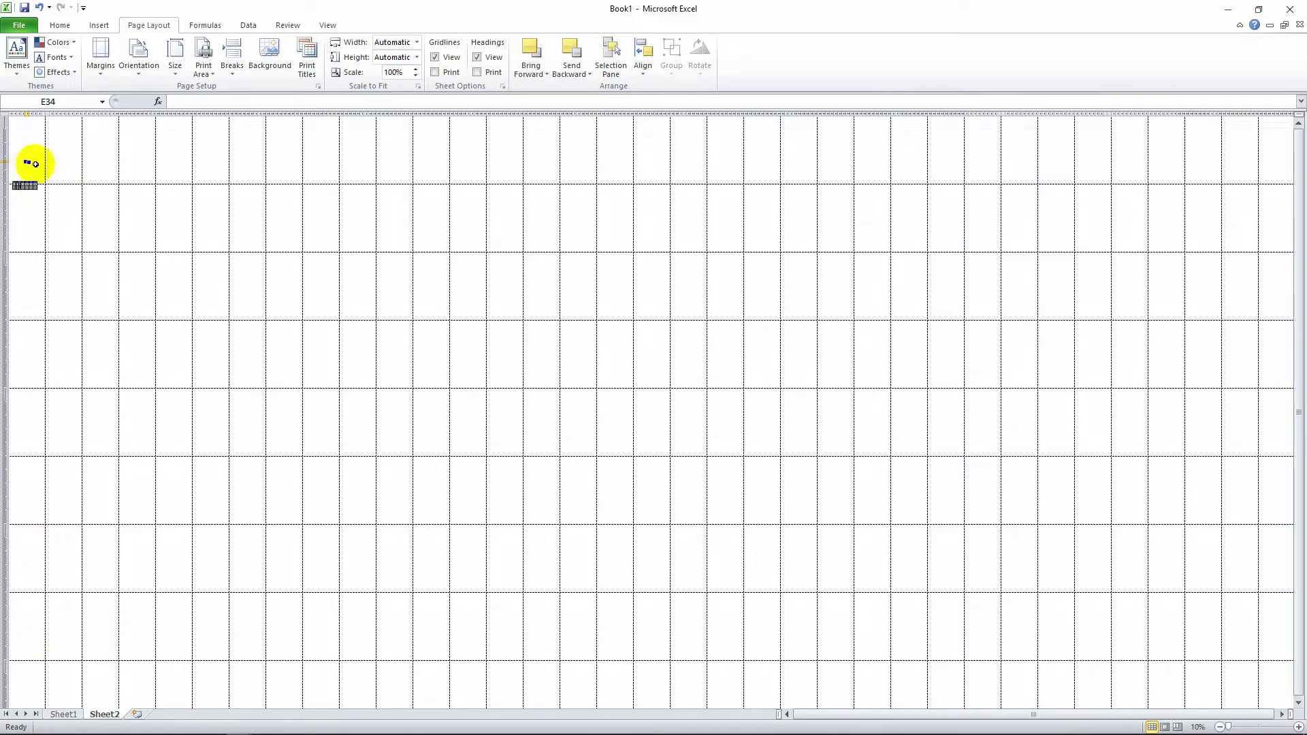
{"action": "left_click", "coordinate": [24, 292]}
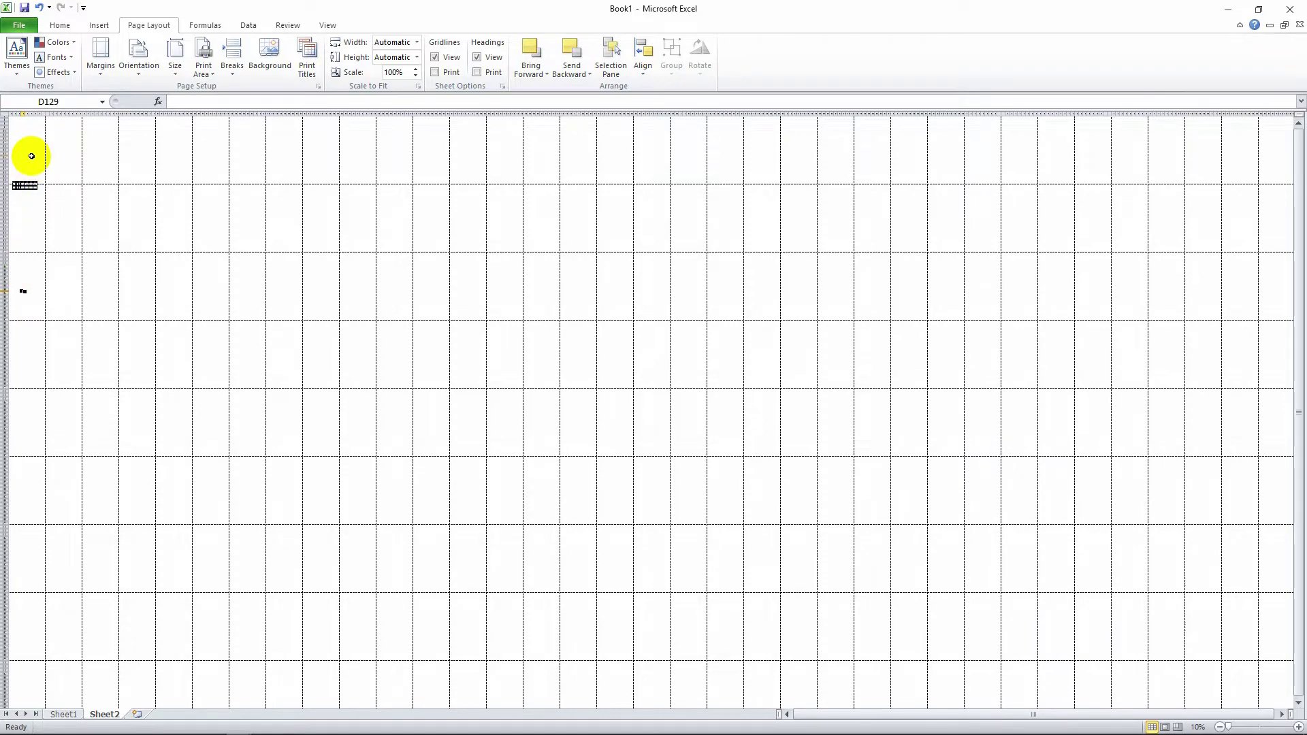
{"action": "left_click_drag", "start_coordinate": [27, 157], "coordinate": [26, 292]}
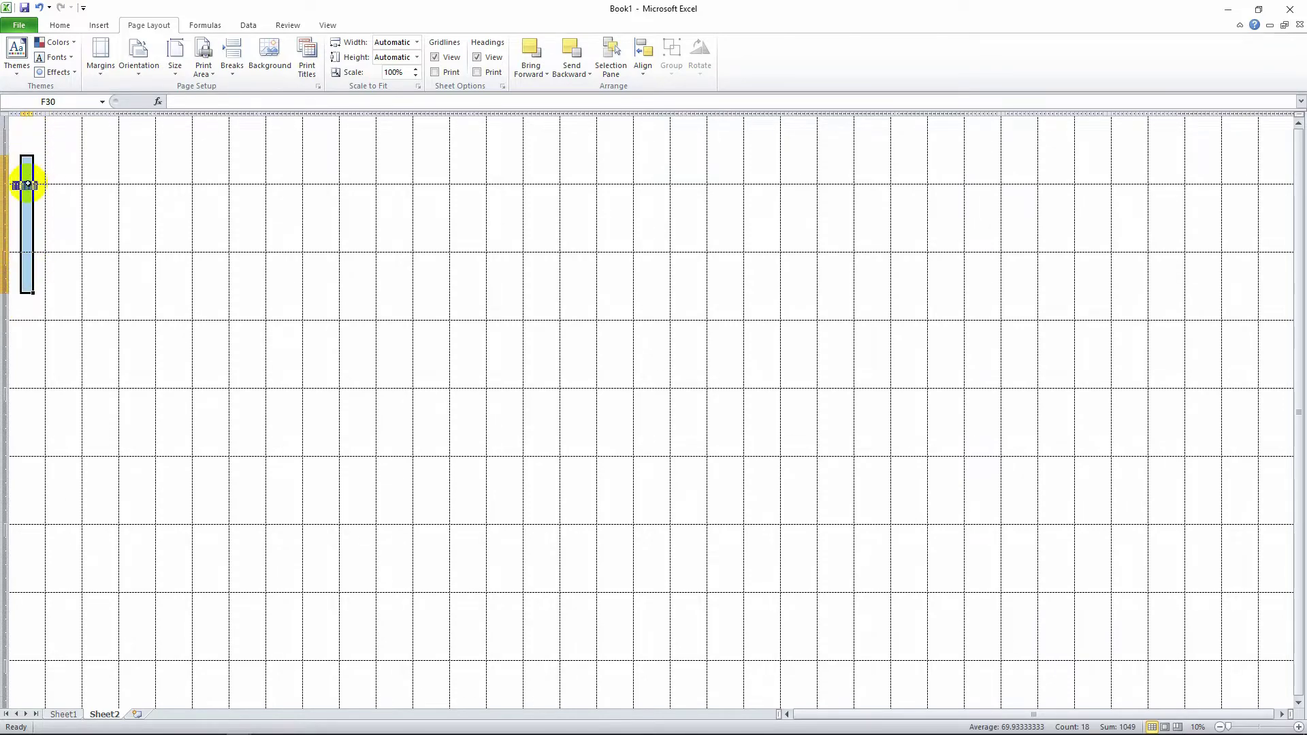
{"action": "left_click", "coordinate": [72, 168]}
{"action": "scroll", "coordinate": [122, 229], "scroll_direction": "up", "scroll_amount": 3, "text": "ctrl"}
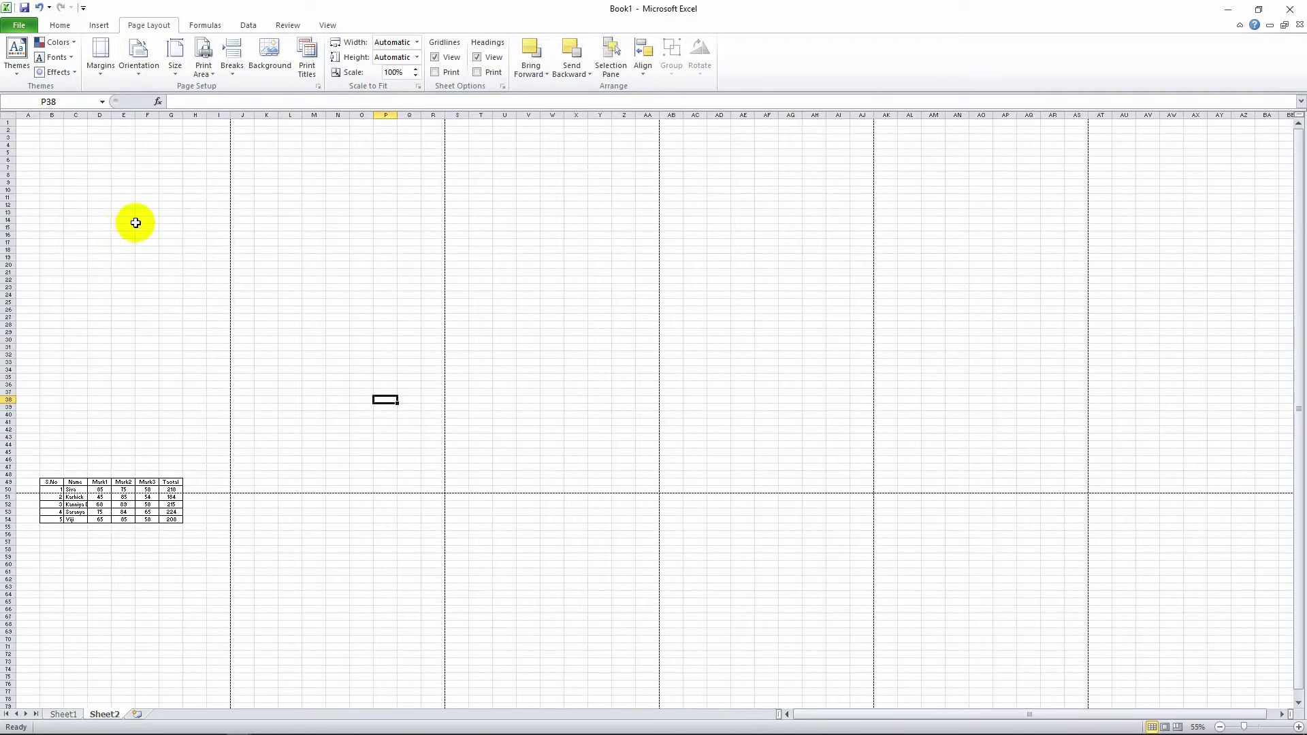
{"action": "scroll", "coordinate": [331, 361], "scroll_direction": "down", "scroll_amount": 2}
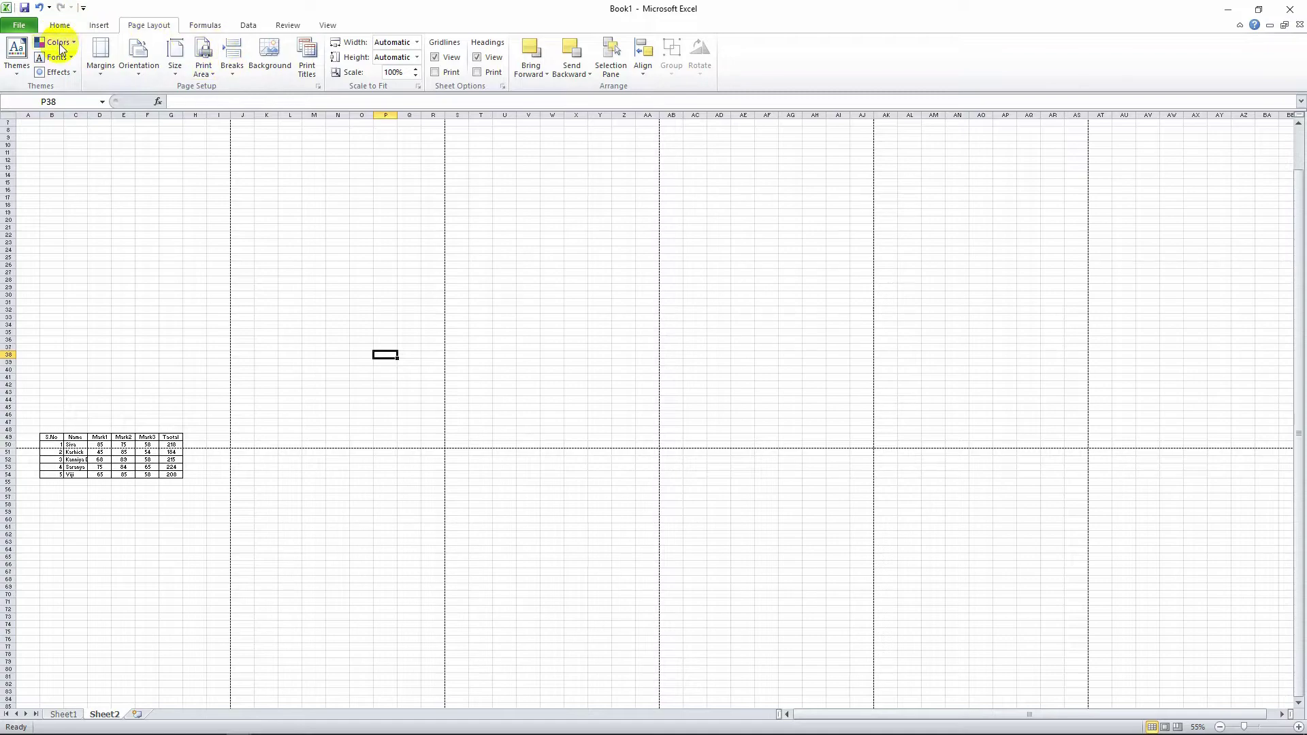
- Set the page order to Over, then down in Page Setup and confirm
{"action": "left_click", "coordinate": [317, 85]}
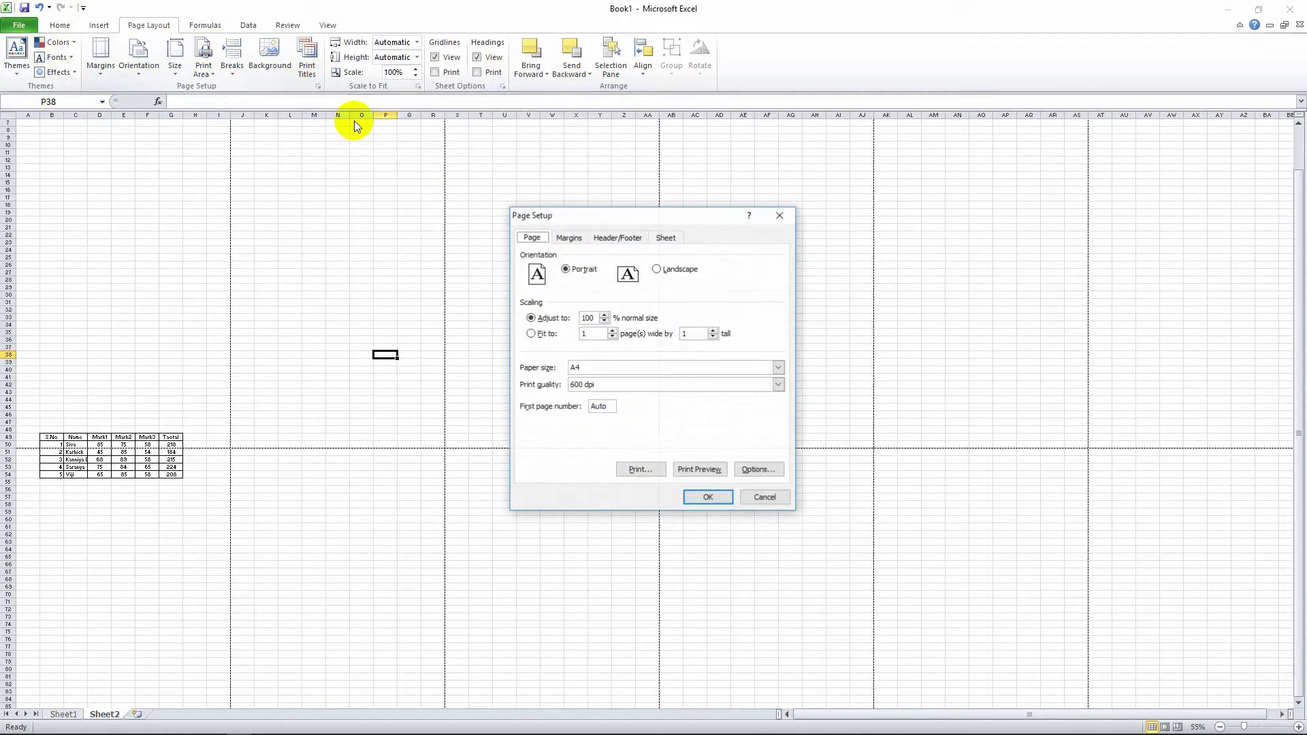
{"action": "left_click", "coordinate": [667, 238]}
{"action": "left_click", "coordinate": [557, 418]}
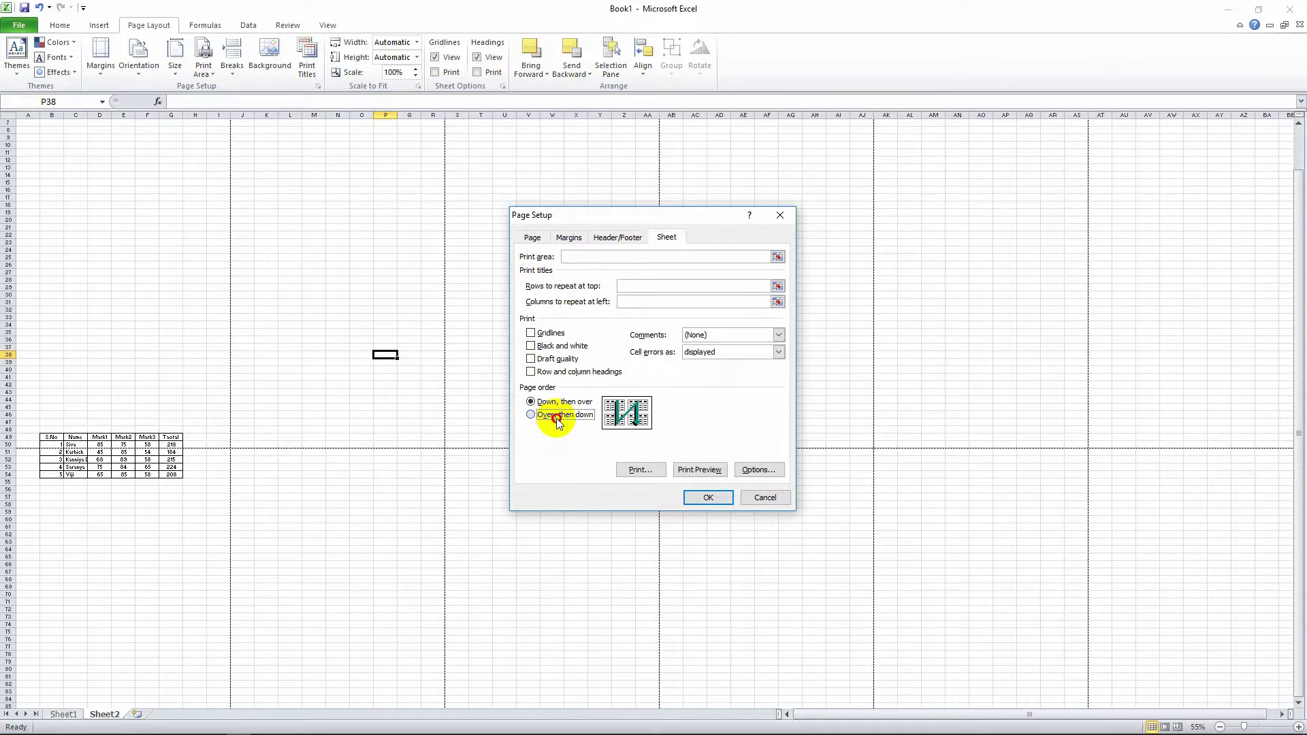
{"action": "left_click", "coordinate": [708, 497]}
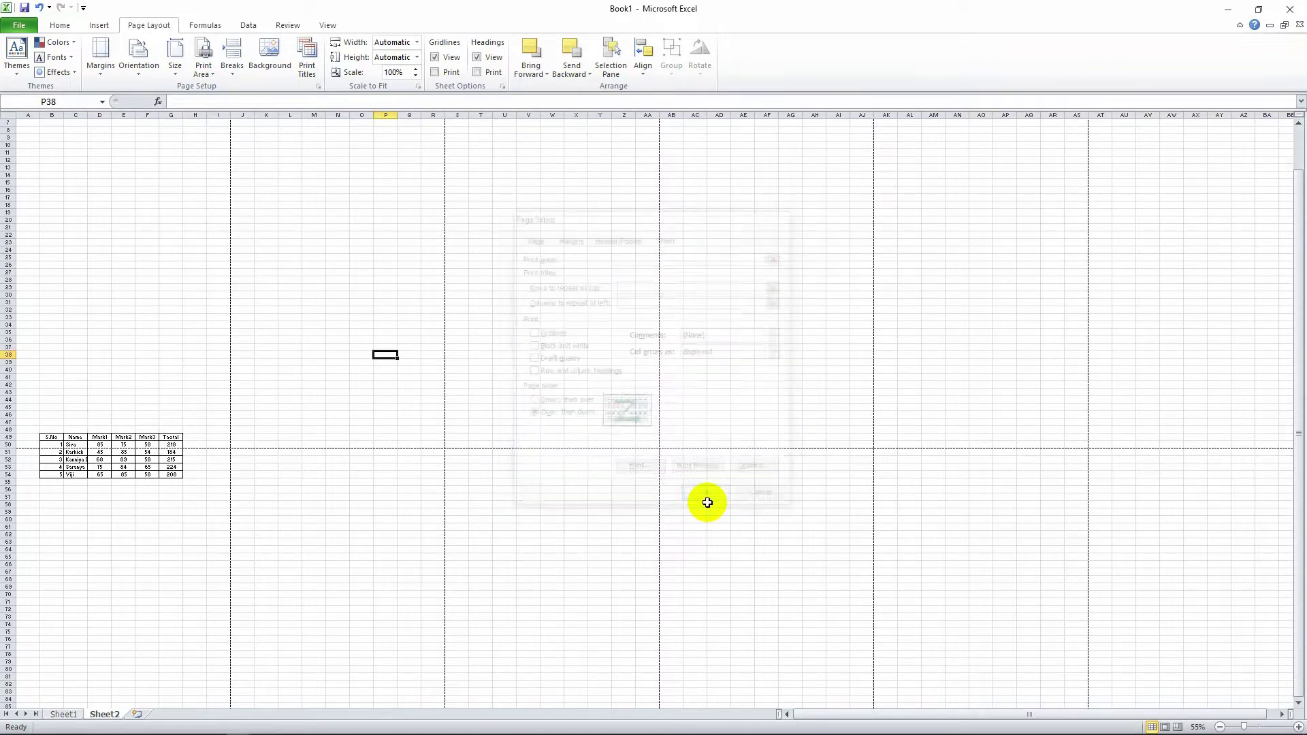
- Select cell blocks across the page breaks, then pick cell X58 below the table
{"action": "scroll", "coordinate": [423, 452], "scroll_direction": "up", "scroll_amount": 2}
{"action": "left_click_drag", "start_coordinate": [171, 230], "coordinate": [170, 294]}
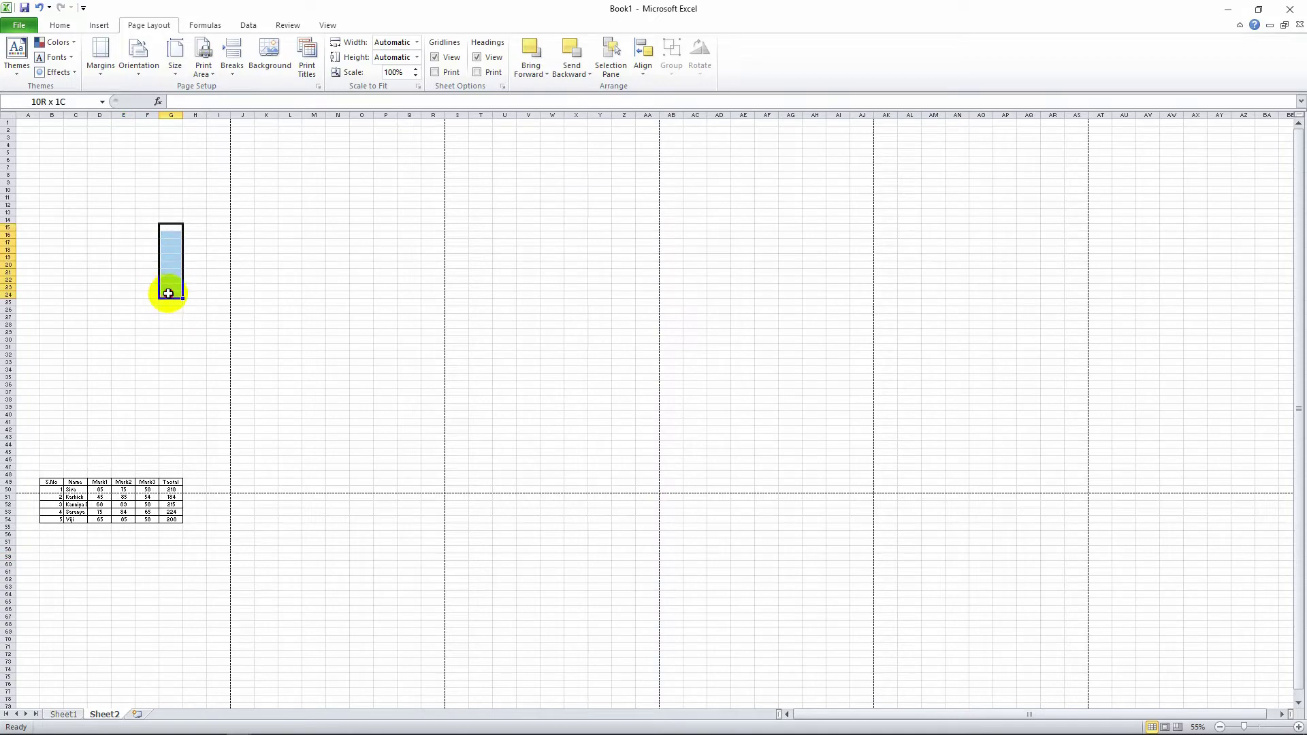
{"action": "left_click_drag", "start_coordinate": [337, 258], "coordinate": [338, 326]}
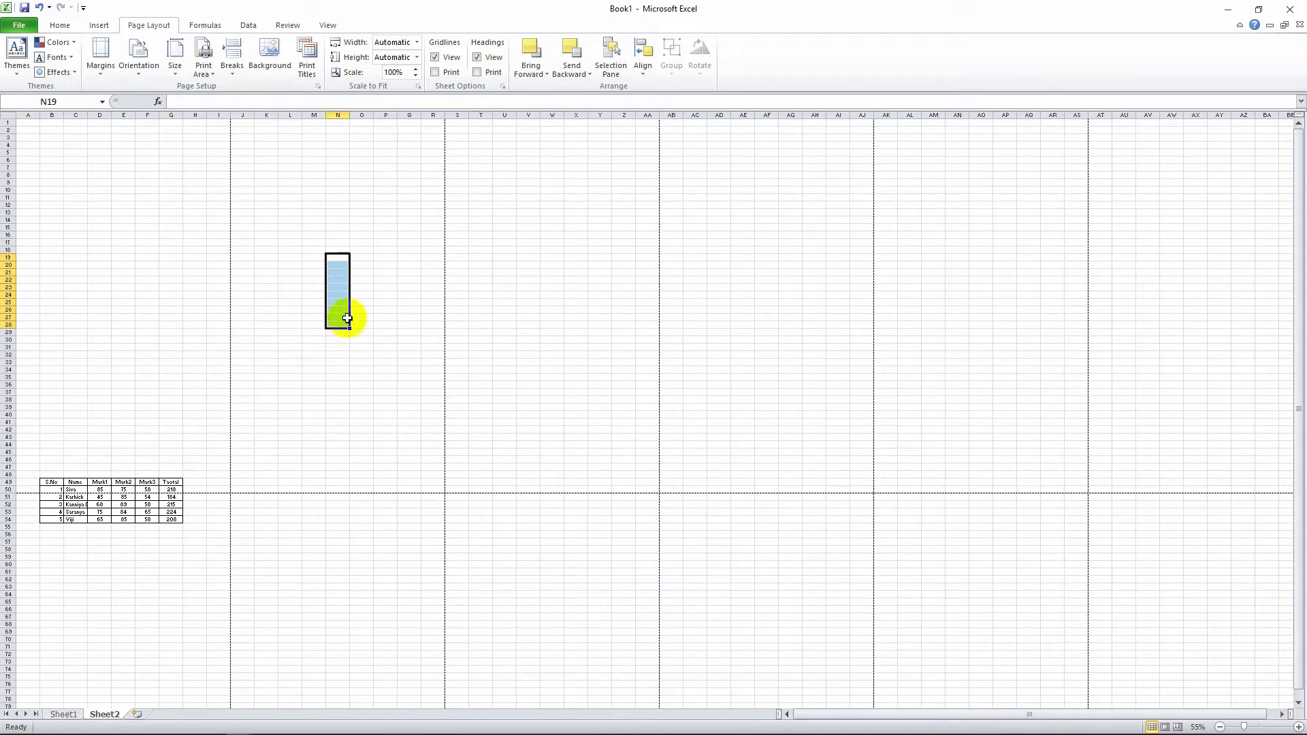
{"action": "left_click_drag", "start_coordinate": [99, 294], "coordinate": [465, 325]}
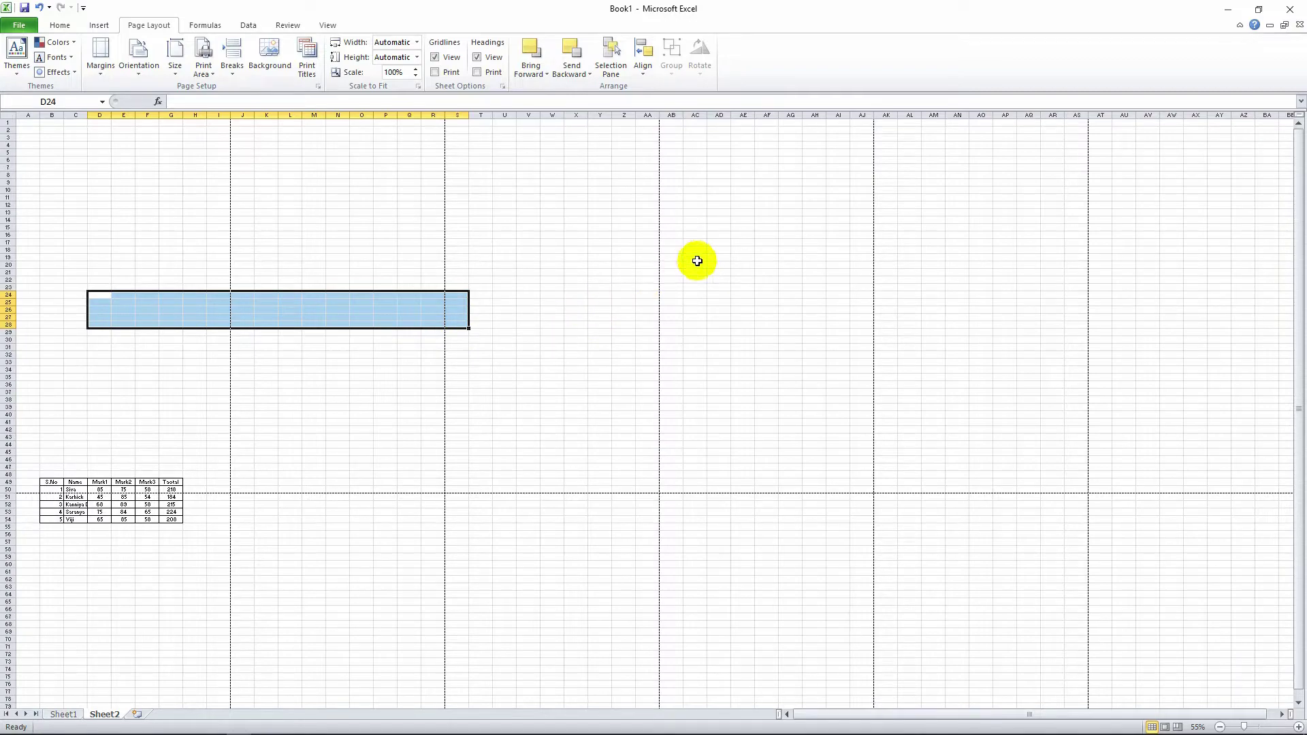
{"action": "left_click", "coordinate": [767, 325]}
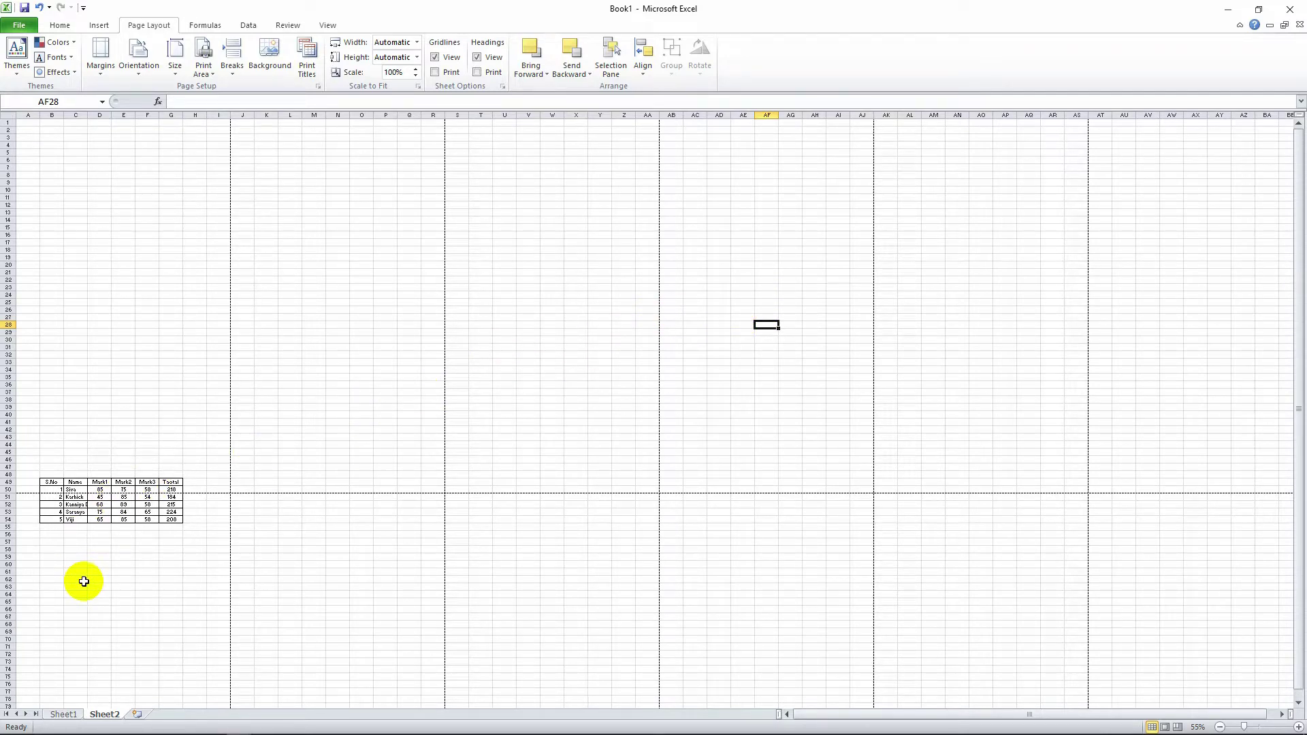
{"action": "left_click", "coordinate": [572, 548]}
{"action": "scroll", "coordinate": [572, 549], "scroll_direction": "down", "scroll_amount": 1}
{"action": "scroll", "coordinate": [571, 551], "scroll_direction": "down", "scroll_amount": 4}
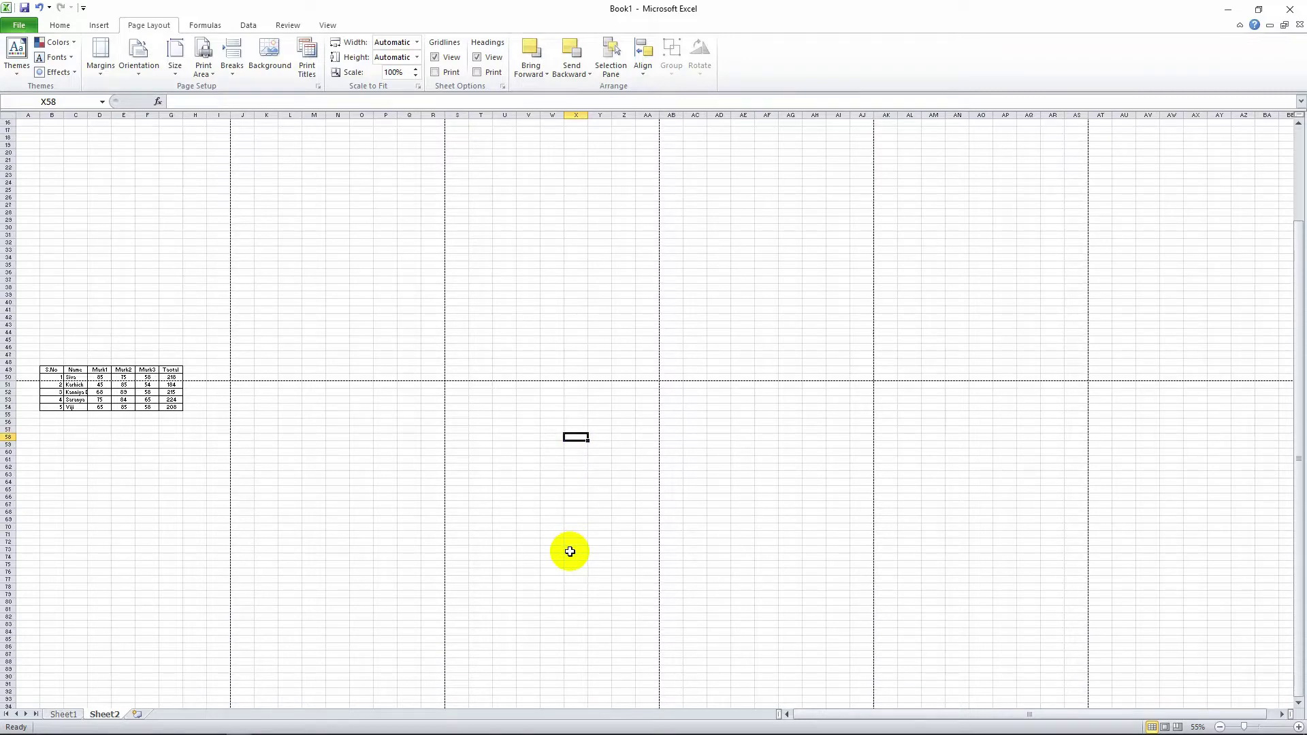
{"action": "scroll", "coordinate": [570, 551], "scroll_direction": "down", "scroll_amount": 5}
{"action": "scroll", "coordinate": [570, 551], "scroll_direction": "down", "scroll_amount": 4}
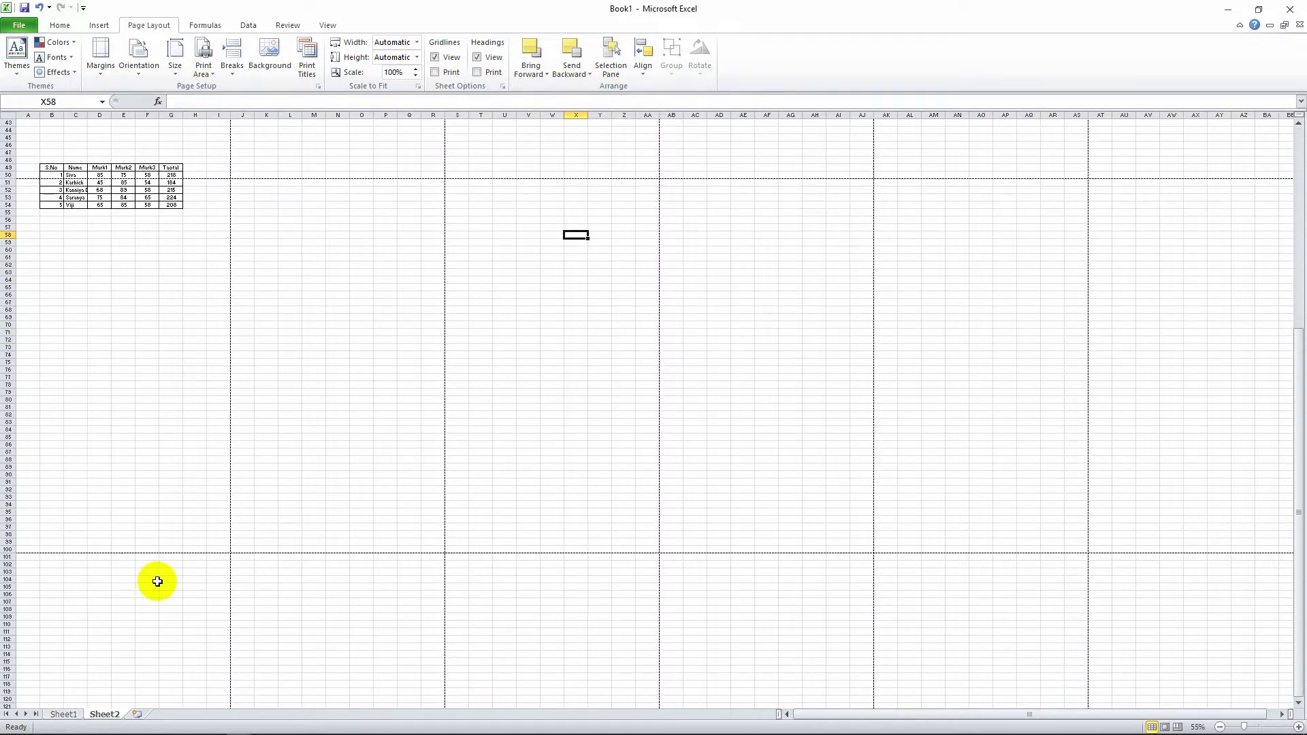
{"action": "scroll", "coordinate": [156, 580], "scroll_direction": "up", "scroll_amount": 6}
{"action": "scroll", "coordinate": [170, 558], "scroll_direction": "up", "scroll_amount": 8}
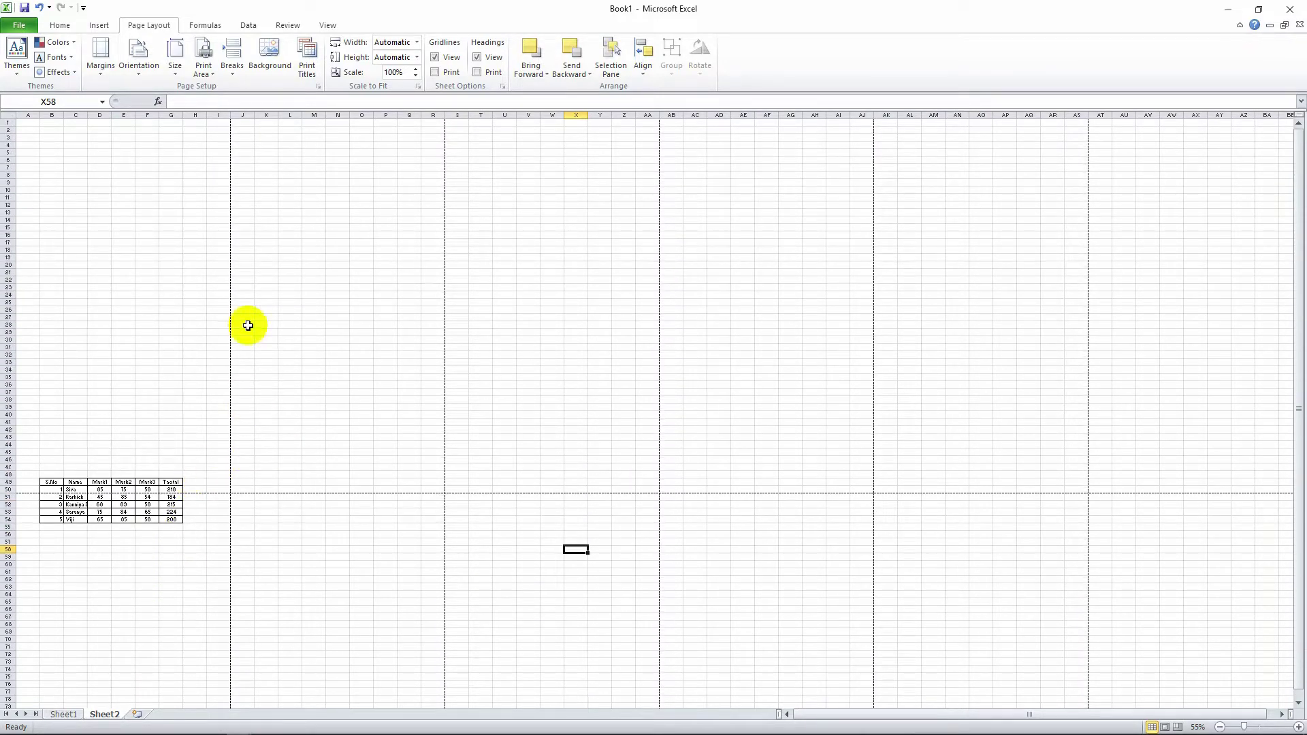
- Compare both page orders in the Sheet options and settle on Over, then down
{"action": "left_click", "coordinate": [318, 88]}
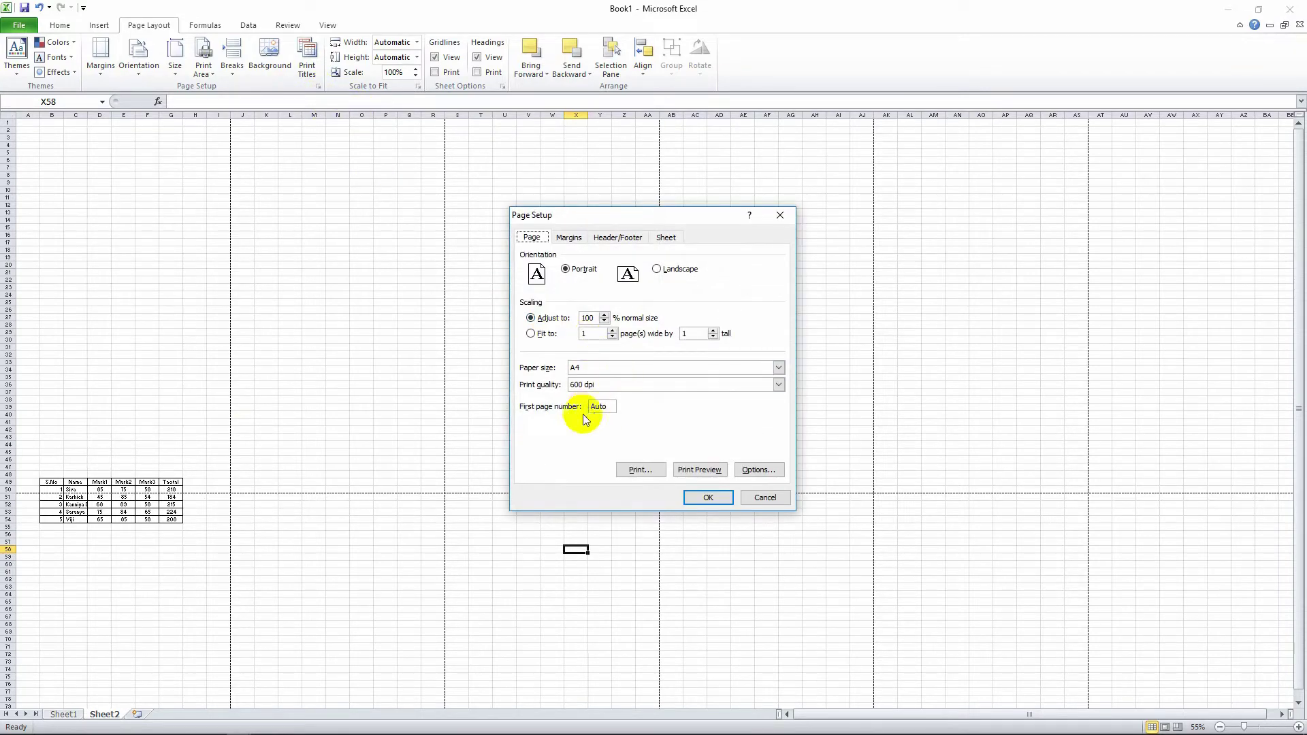
{"action": "left_click", "coordinate": [666, 237]}
{"action": "left_click", "coordinate": [553, 408]}
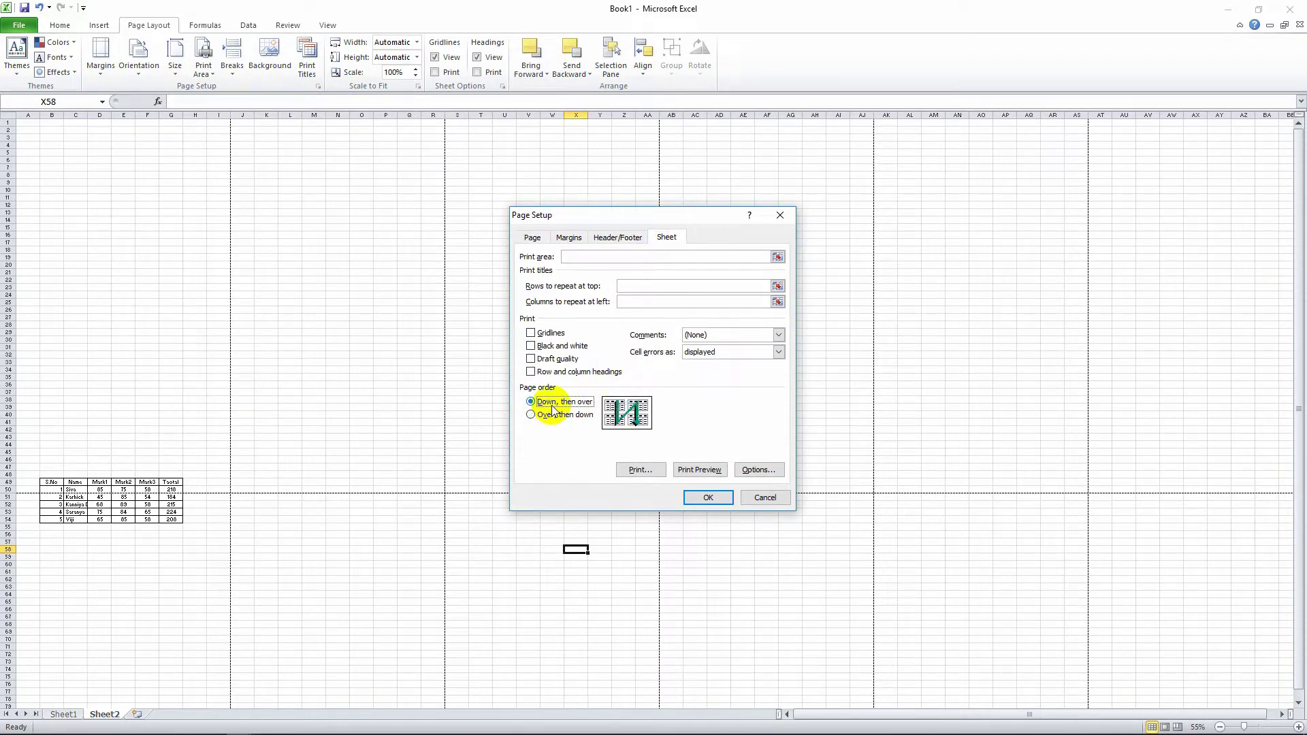
{"action": "left_click", "coordinate": [552, 415]}
{"action": "left_click", "coordinate": [559, 402]}
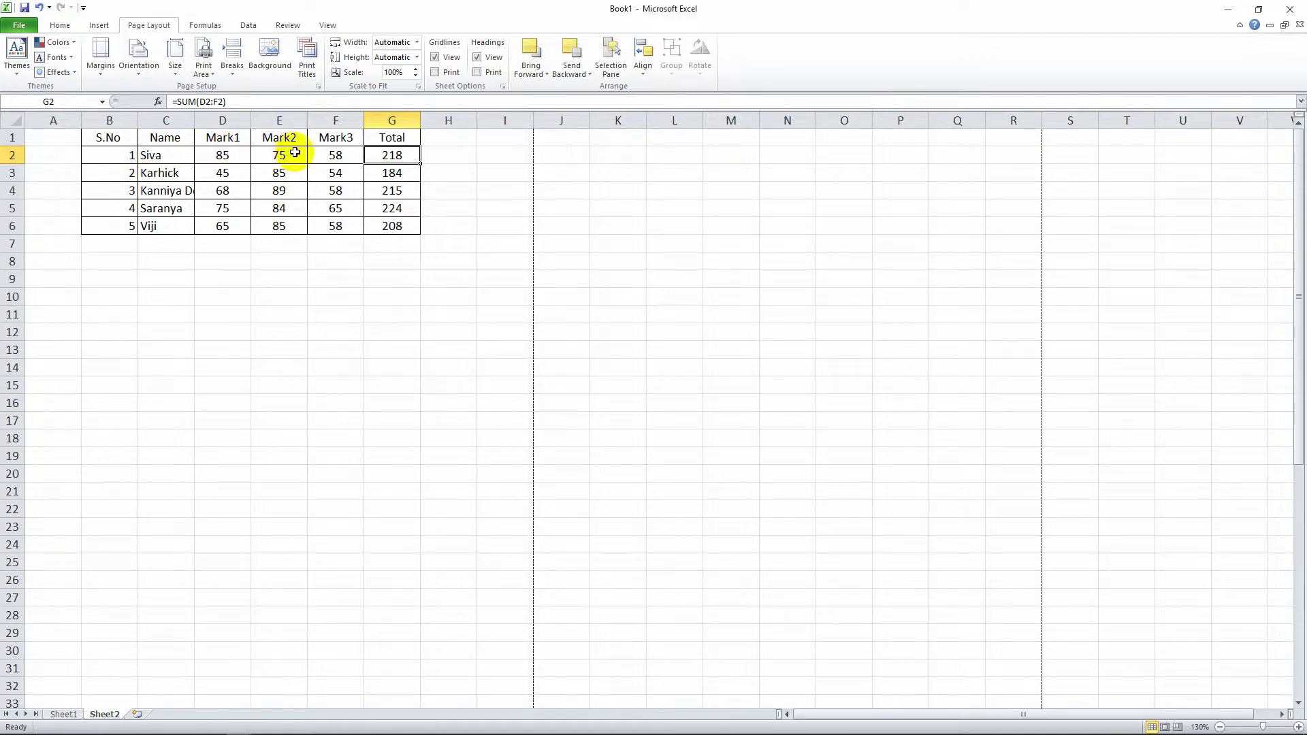
- Set row 1 ($1:$1) as the rows to repeat at top in Page Setup
{"action": "left_click", "coordinate": [400, 262]}
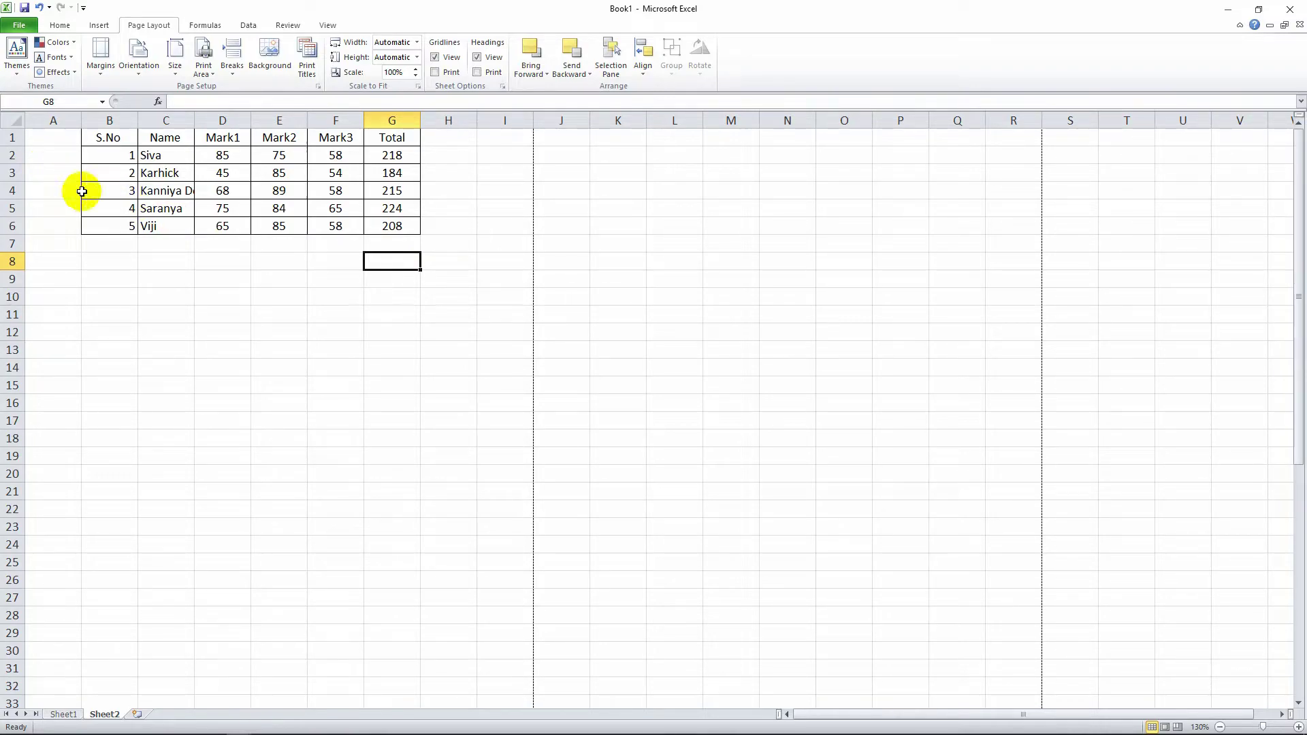
{"action": "left_click", "coordinate": [9, 138]}
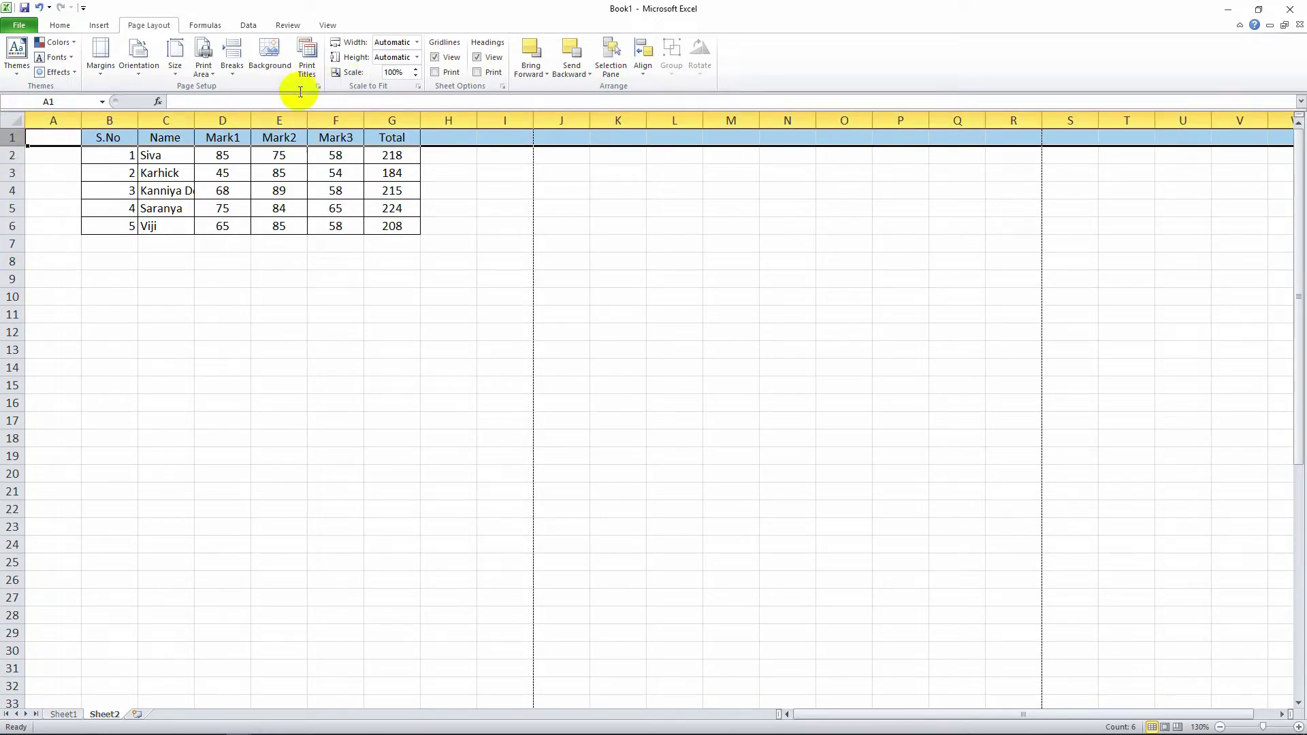
{"action": "left_click", "coordinate": [65, 200]}
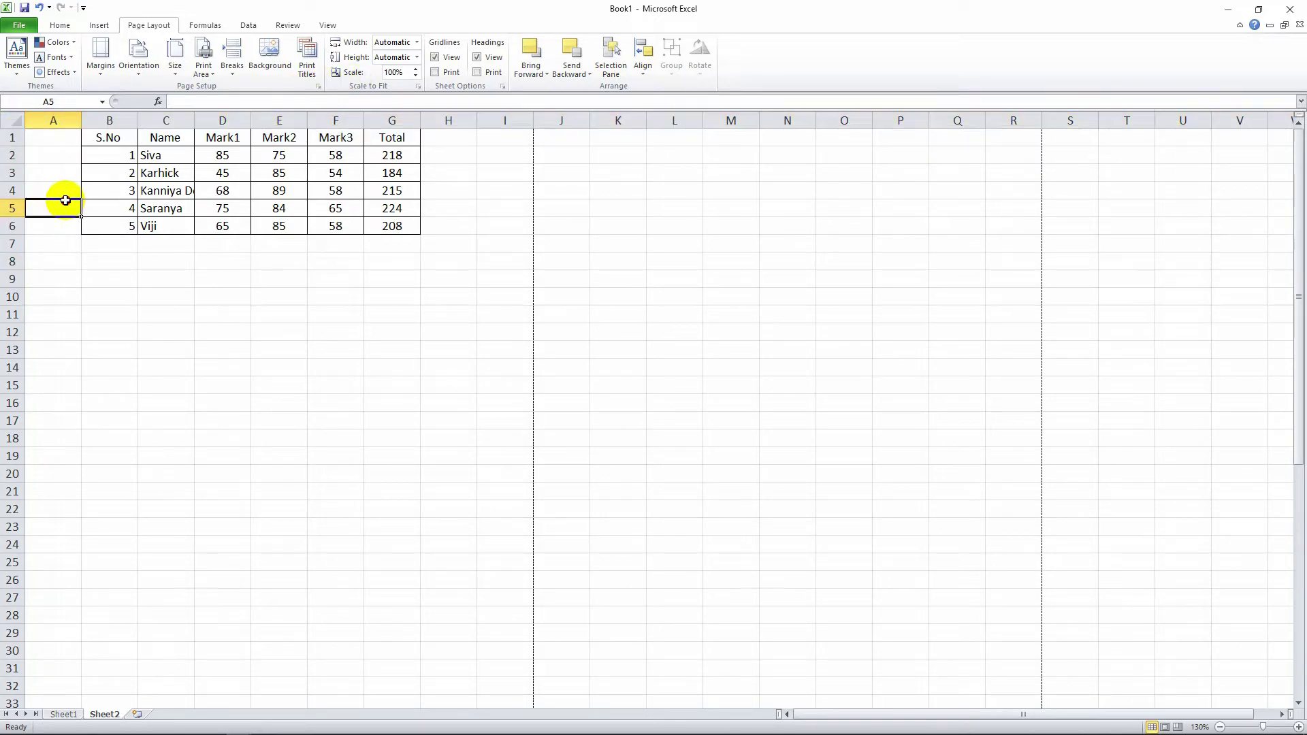
{"action": "left_click", "coordinate": [9, 136]}
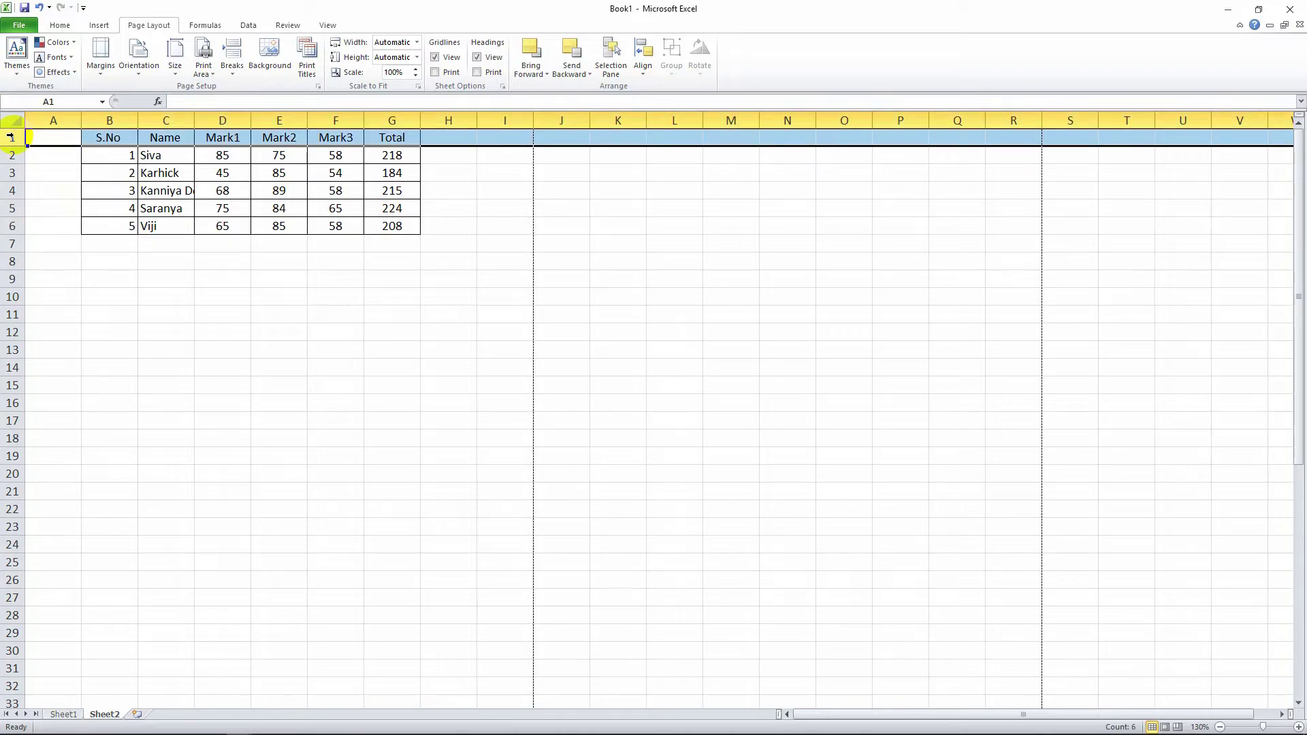
{"action": "left_click", "coordinate": [318, 85]}
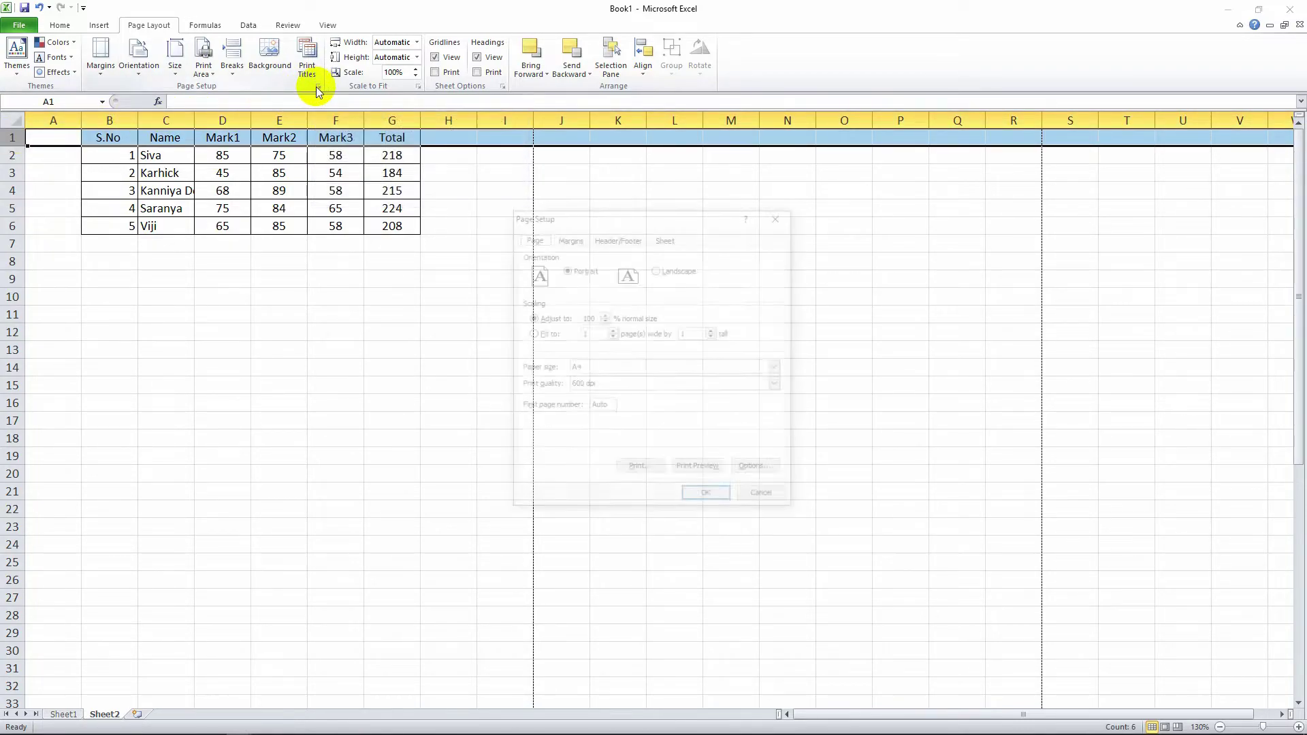
{"action": "left_click", "coordinate": [674, 237]}
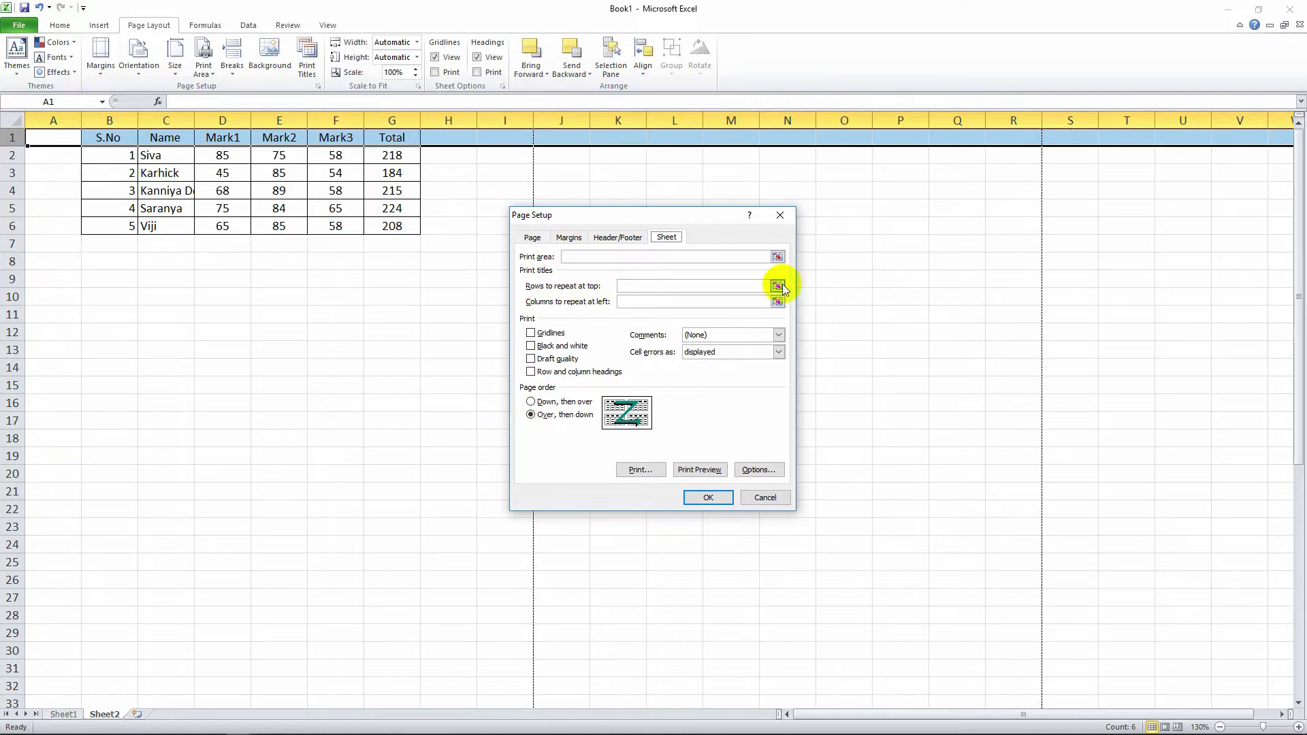
{"action": "left_click", "coordinate": [777, 286]}
{"action": "left_click", "coordinate": [12, 137]}
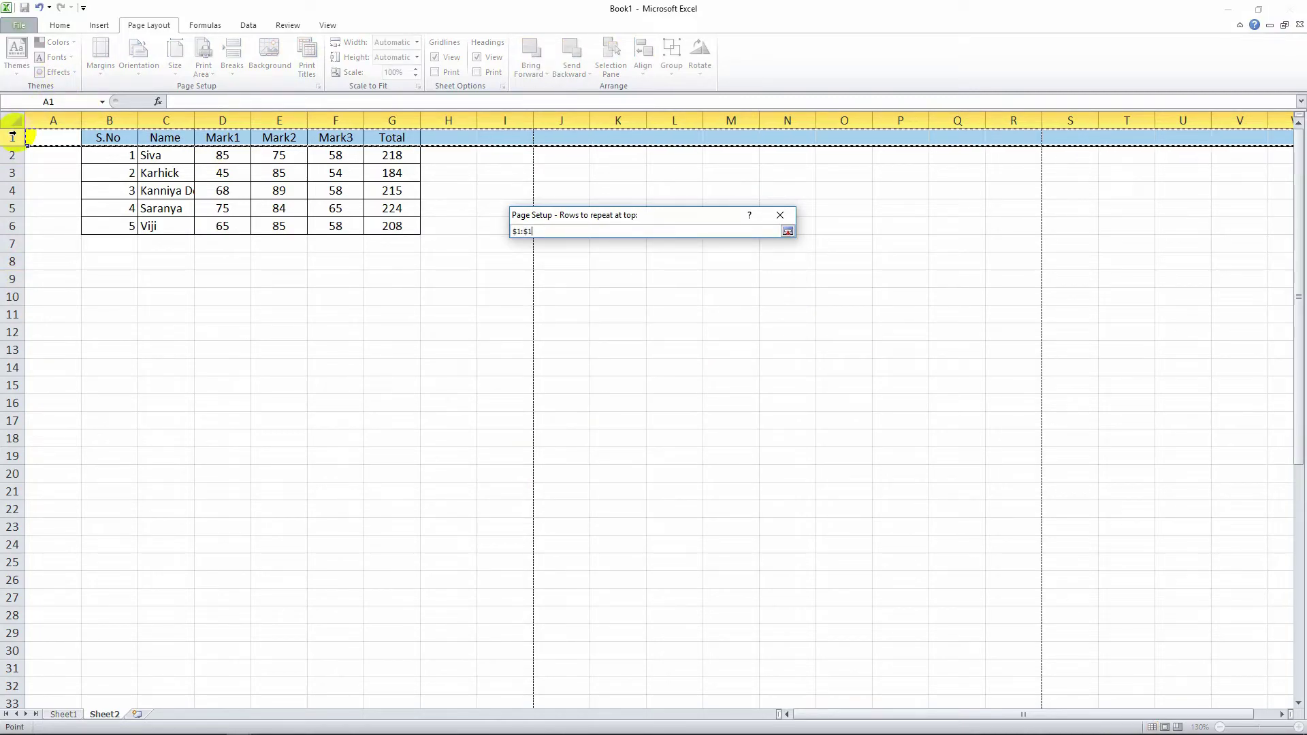
{"action": "left_click", "coordinate": [788, 231]}
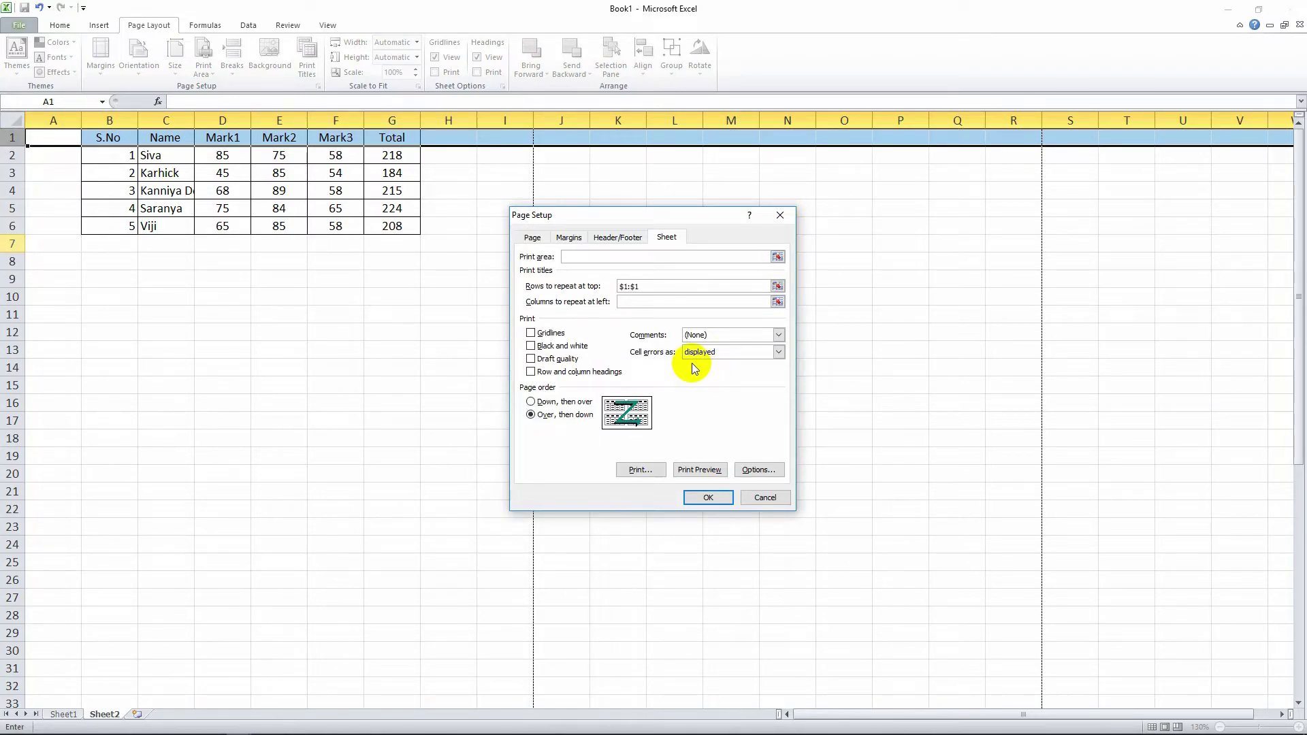
- Repeat column A ($A:$A) at the left and preview the printout
{"action": "left_click", "coordinate": [625, 302]}
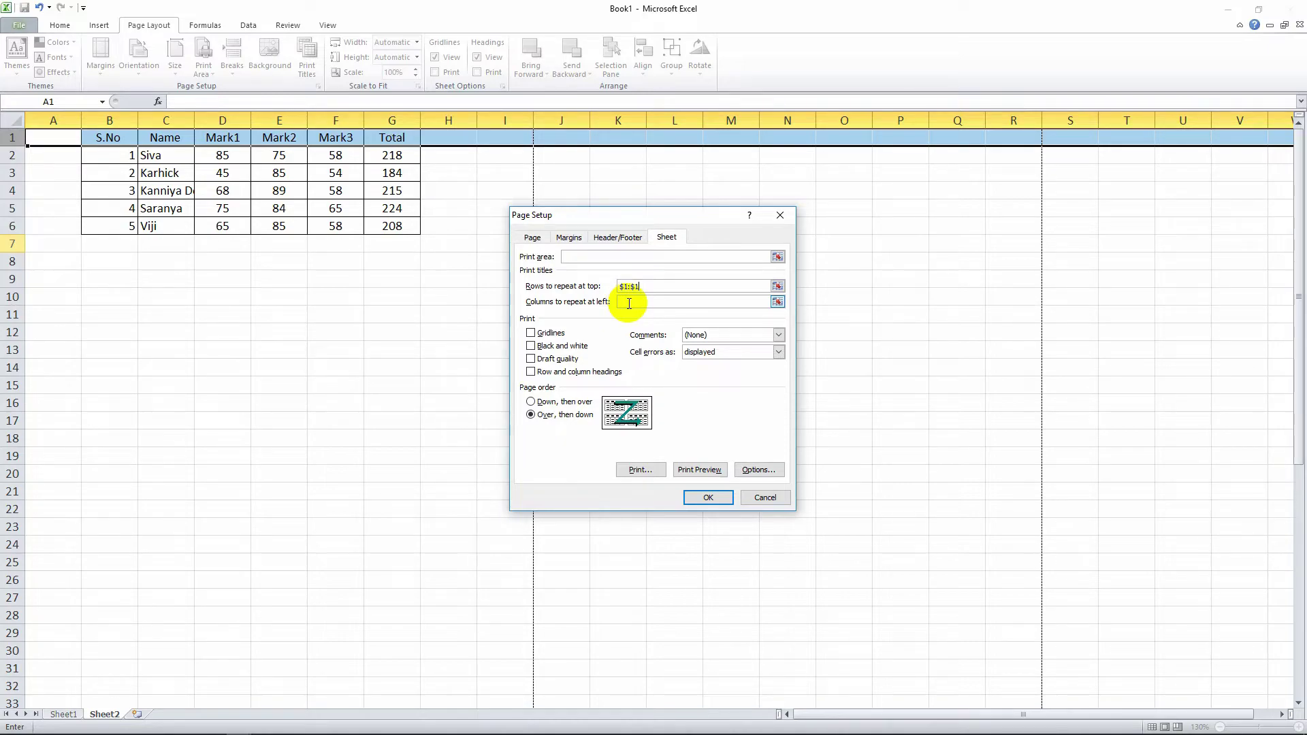
{"action": "left_click", "coordinate": [777, 302]}
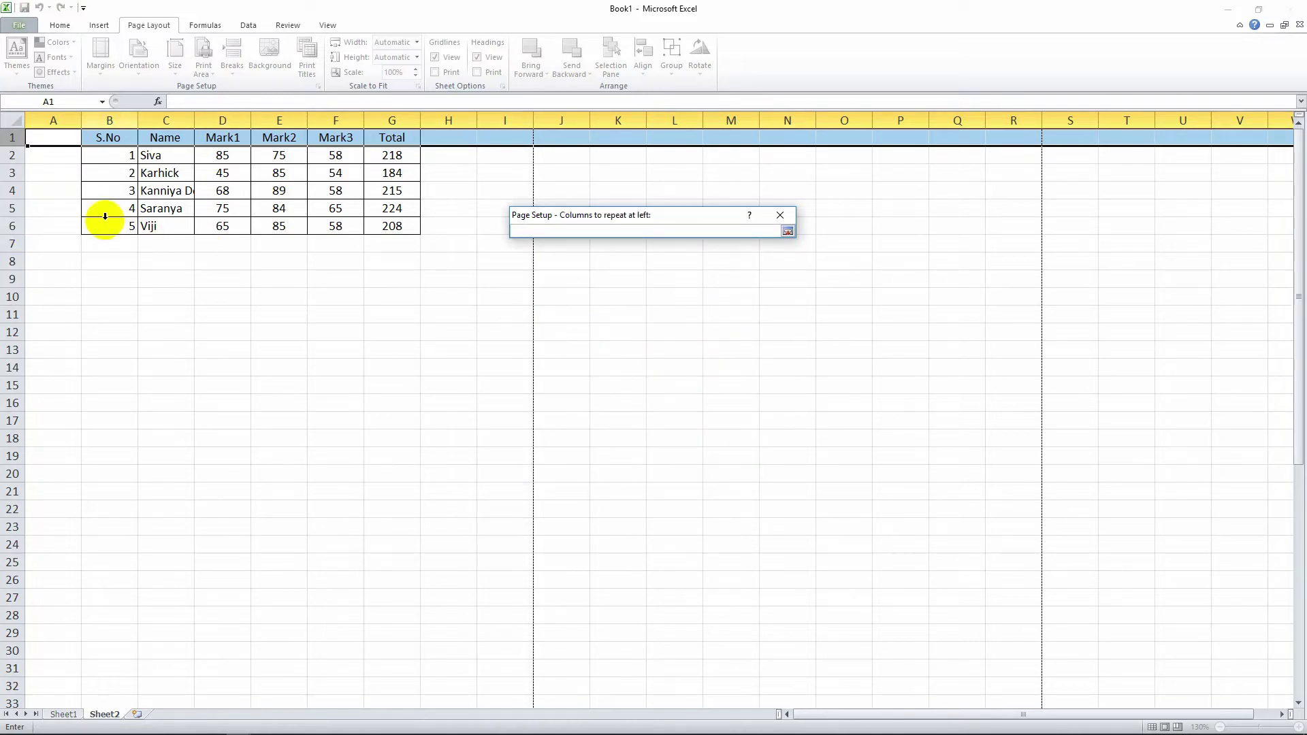
{"action": "left_click", "coordinate": [57, 123]}
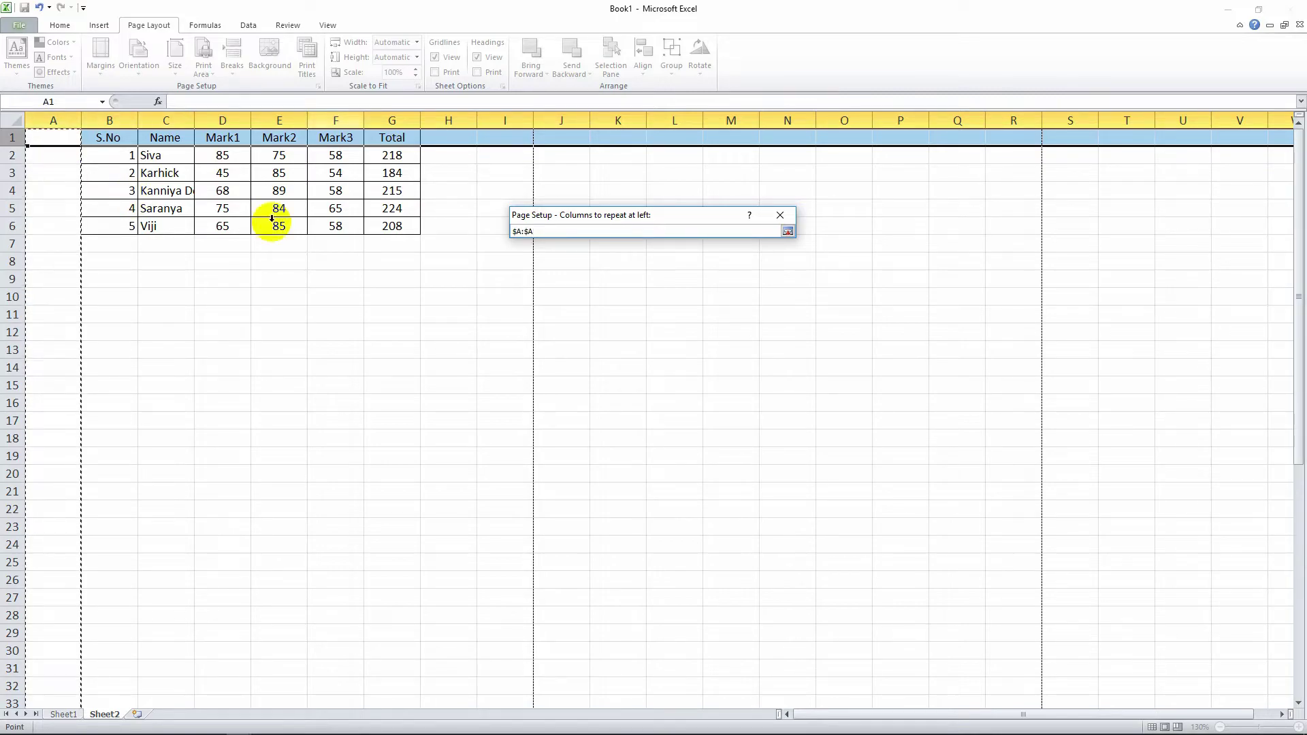
{"action": "left_click", "coordinate": [787, 231]}
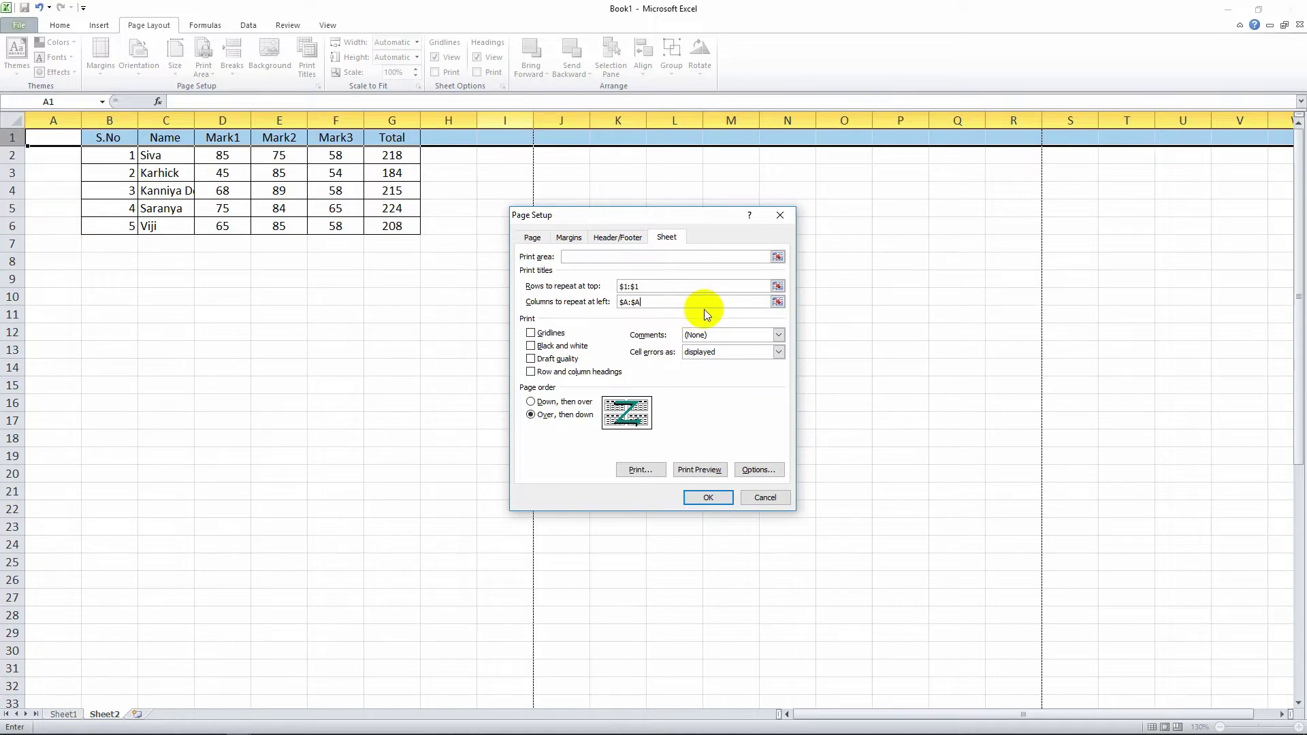
{"action": "left_click", "coordinate": [713, 472]}
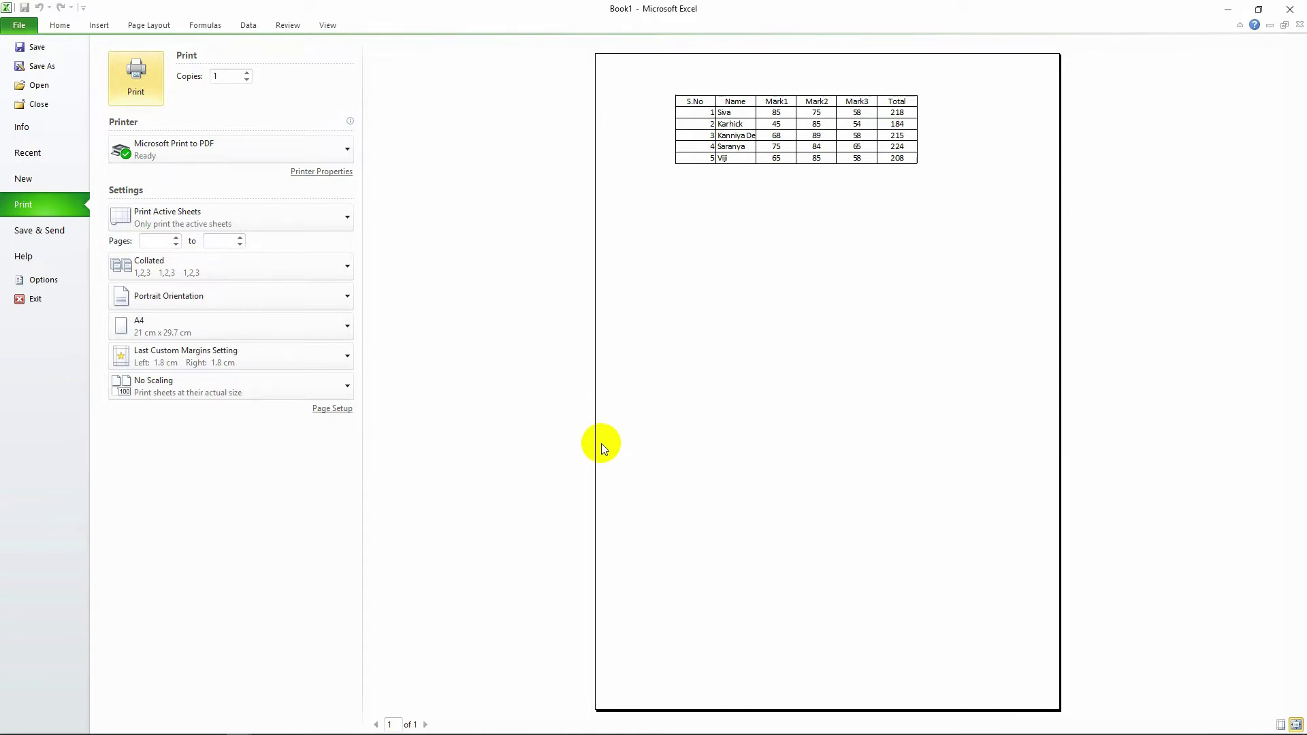
{"action": "key", "text": "Escape"}
{"action": "left_click_drag", "start_coordinate": [129, 177], "coordinate": [218, 207]}
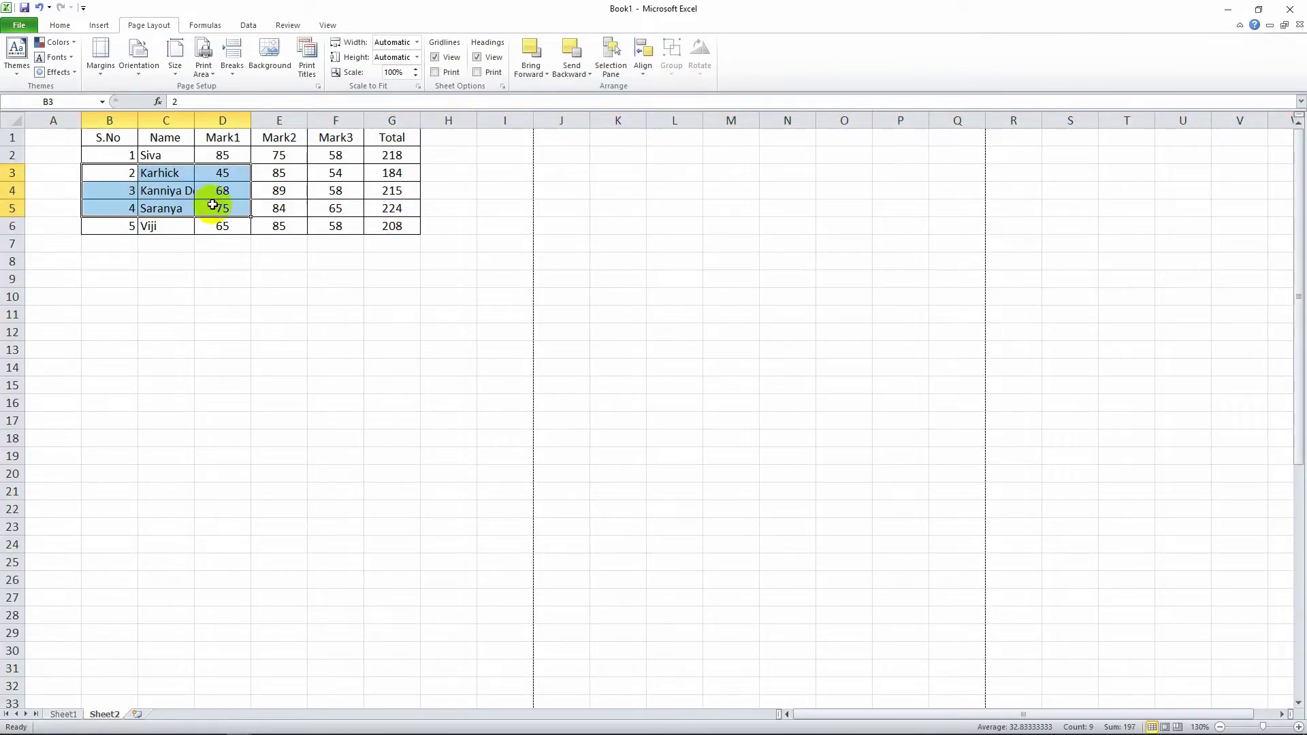
{"action": "key", "text": "ctrl+c"}
{"action": "scroll", "coordinate": [257, 501], "scroll_direction": "down", "scroll_amount": 6}
{"action": "scroll", "coordinate": [248, 518], "scroll_direction": "down", "scroll_amount": 12}
{"action": "left_click", "coordinate": [226, 473]}
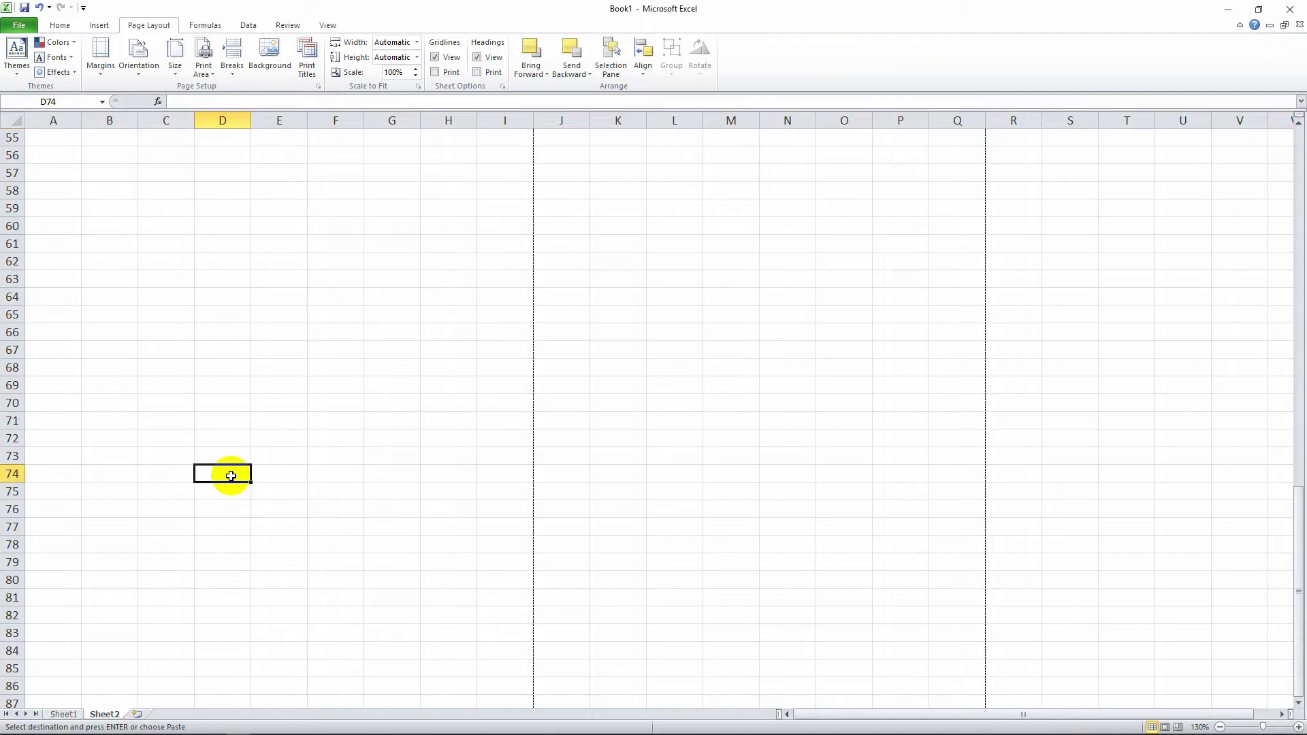
{"action": "key", "text": "ctrl+v"}
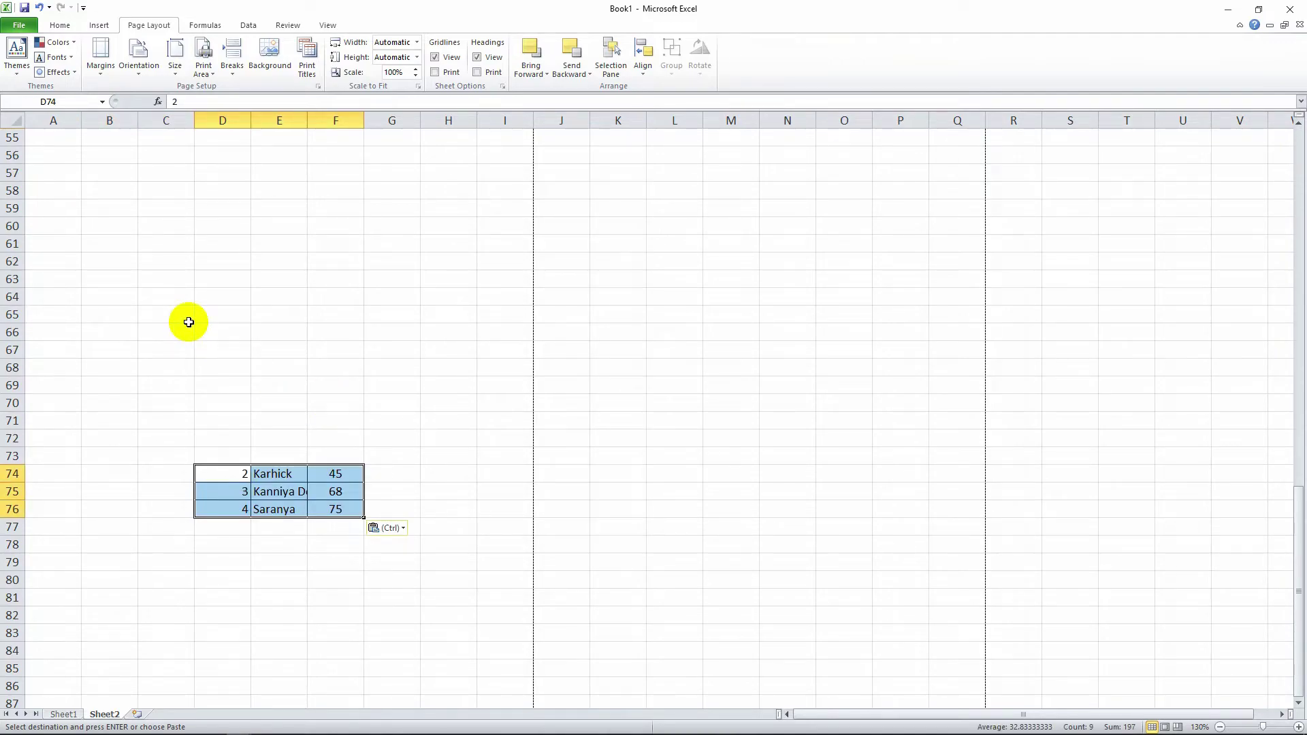
{"action": "key", "text": "Escape"}
{"action": "key", "text": "ctrl+p"}
{"action": "scroll", "coordinate": [703, 456], "scroll_direction": "down", "scroll_amount": 1}
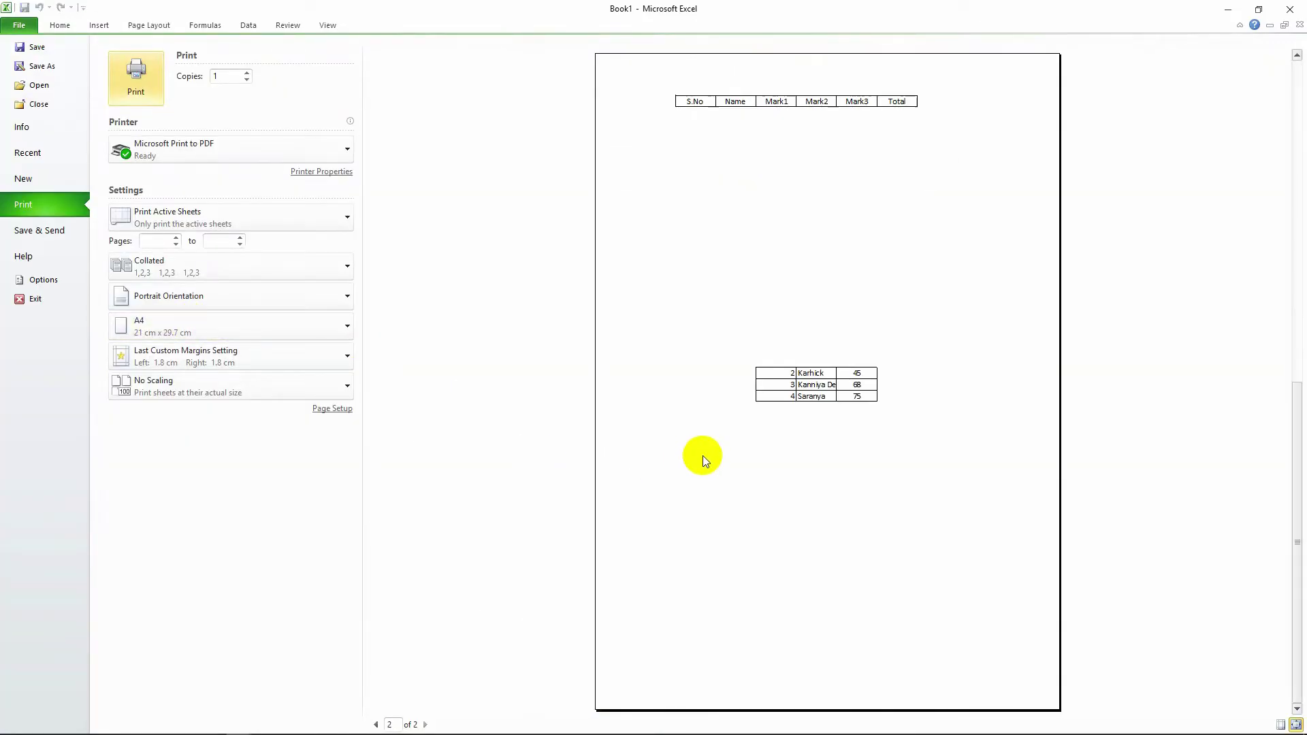
{"action": "scroll", "coordinate": [707, 452], "scroll_direction": "up", "scroll_amount": 1}
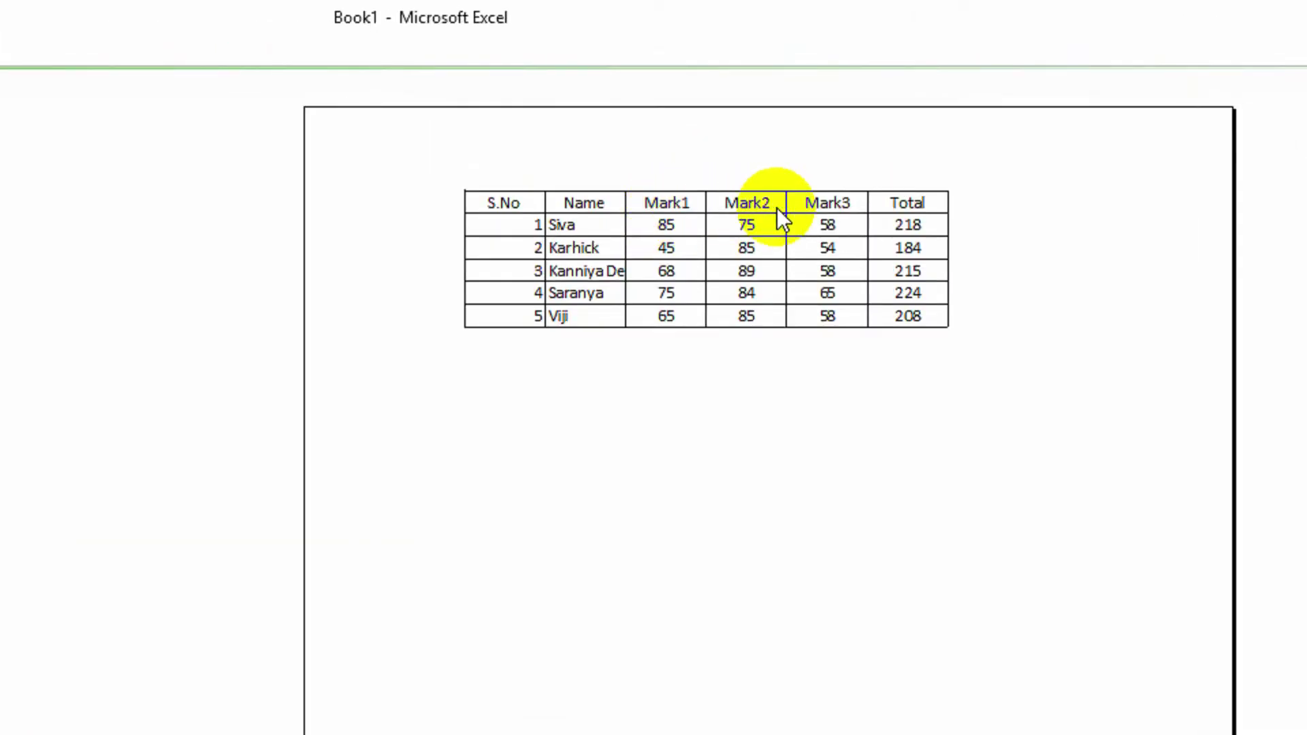
{"action": "key", "text": "Escape"}
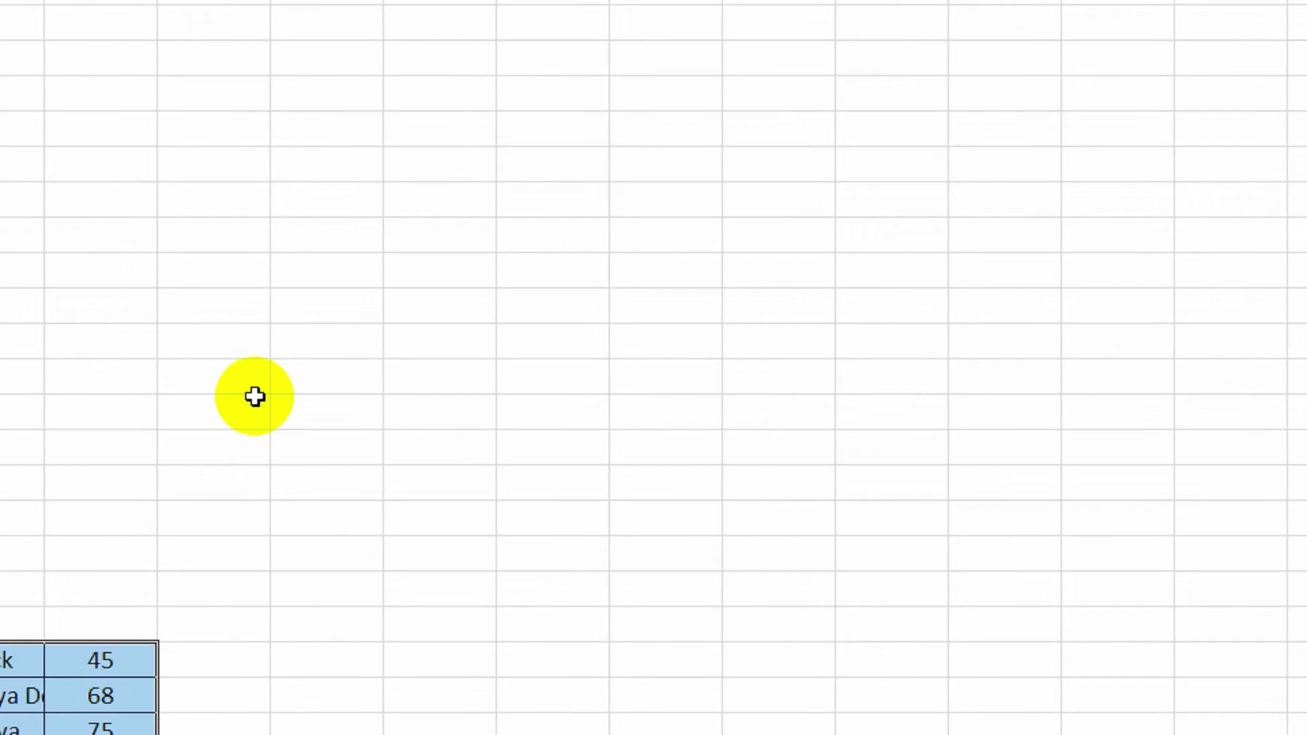
{"action": "key", "text": "ctrl+p"}
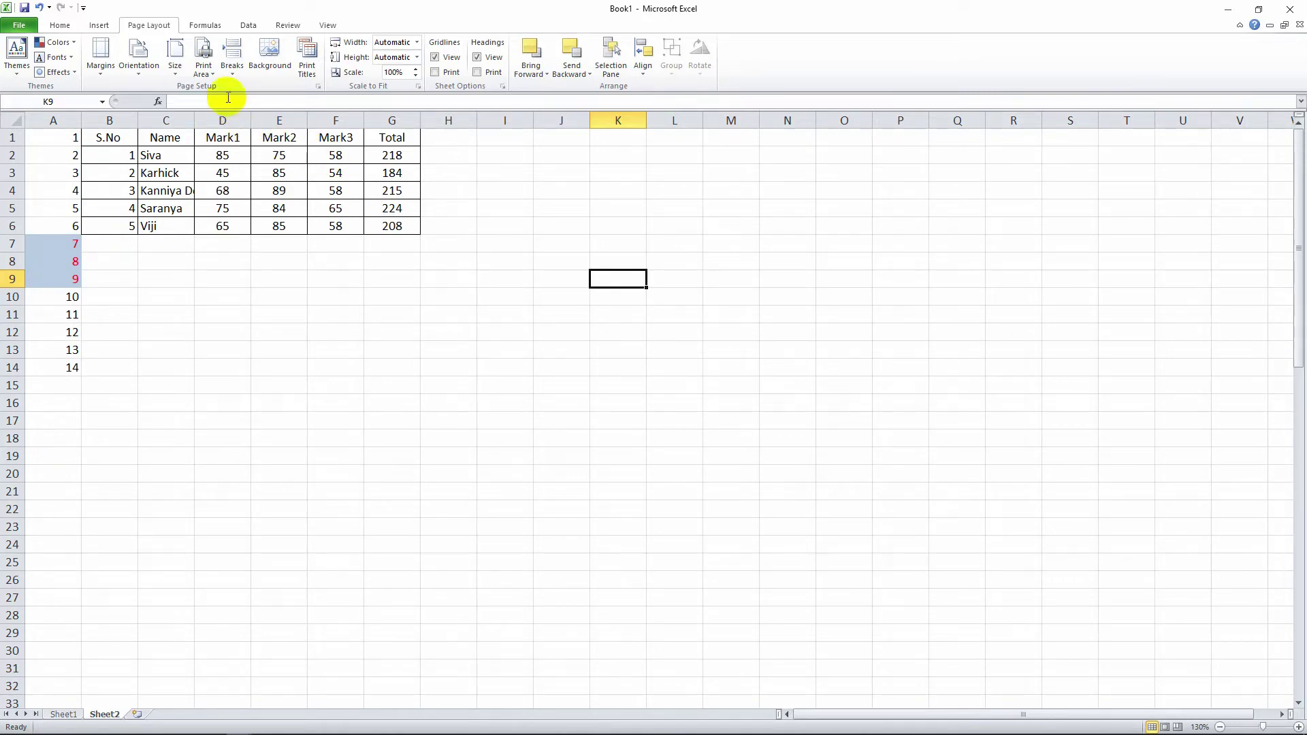
- Set the single cell K9 as the print area, accepting the single-cell warning
{"action": "left_click", "coordinate": [217, 78]}
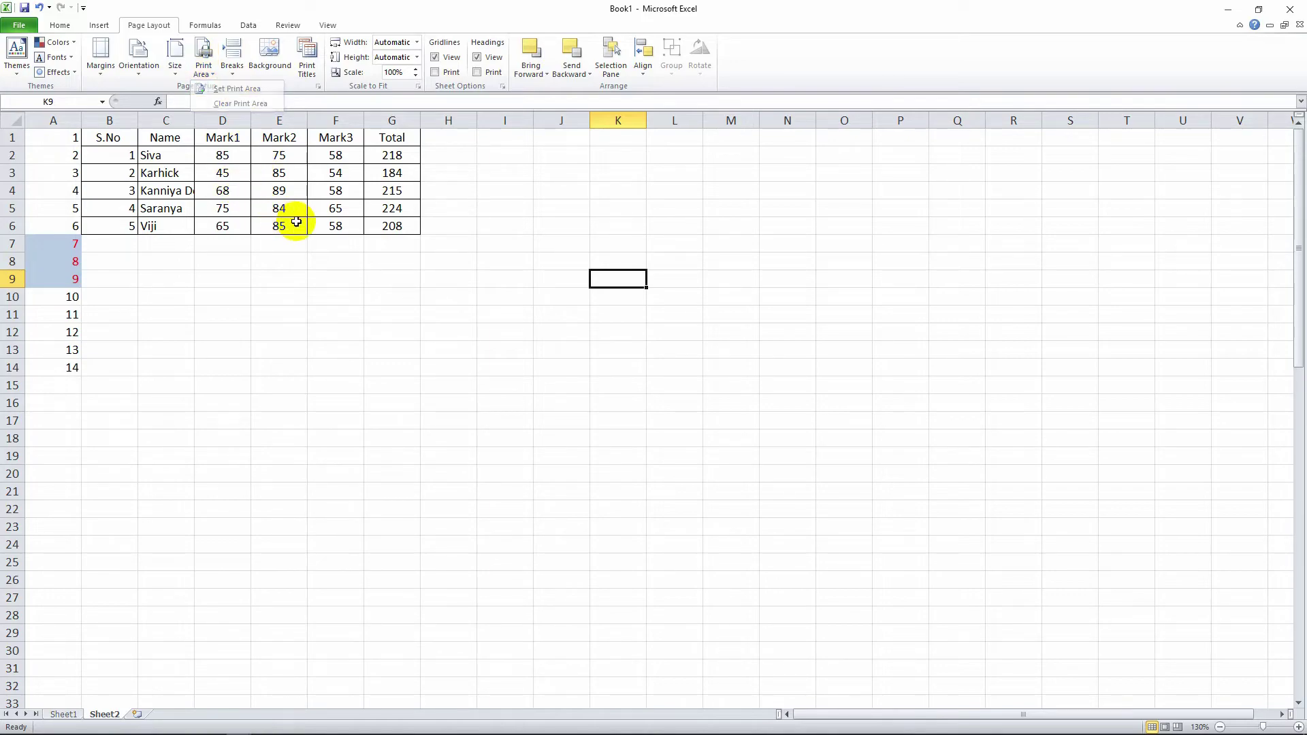
{"action": "left_click", "coordinate": [215, 74]}
{"action": "left_click", "coordinate": [216, 74]}
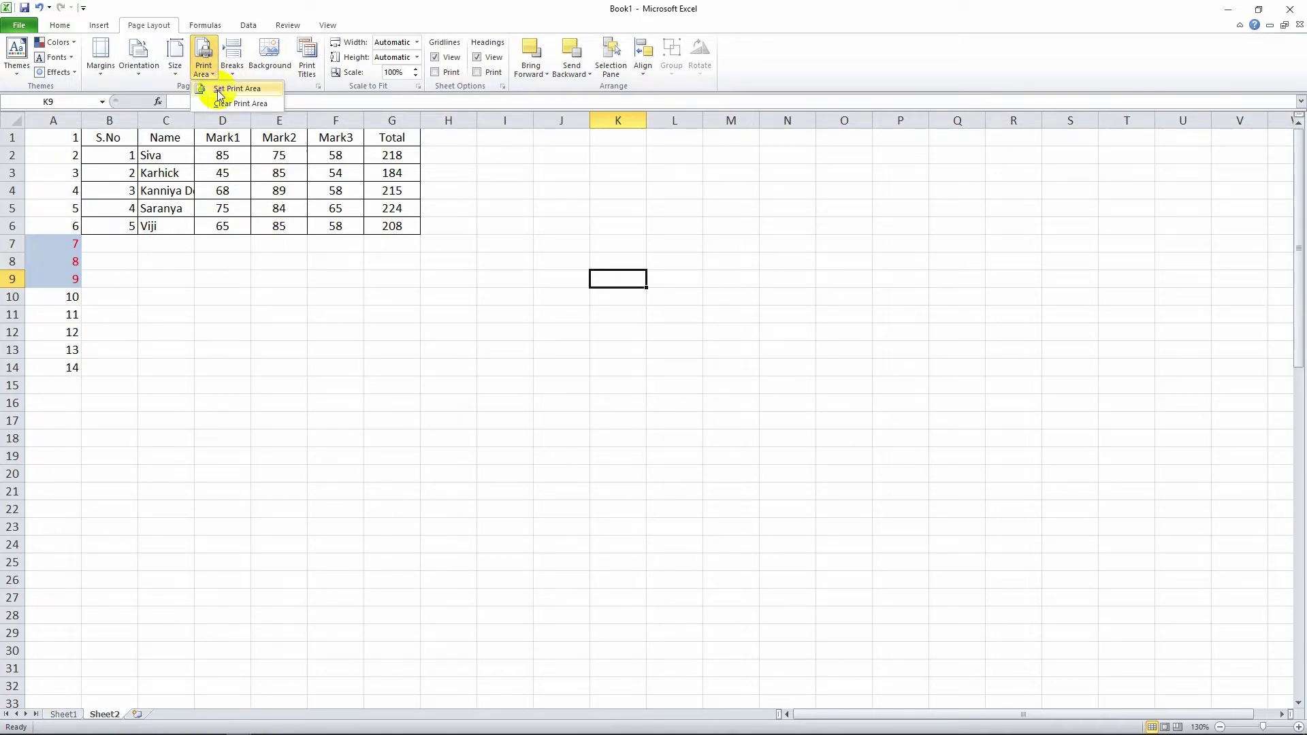
{"action": "left_click", "coordinate": [219, 90]}
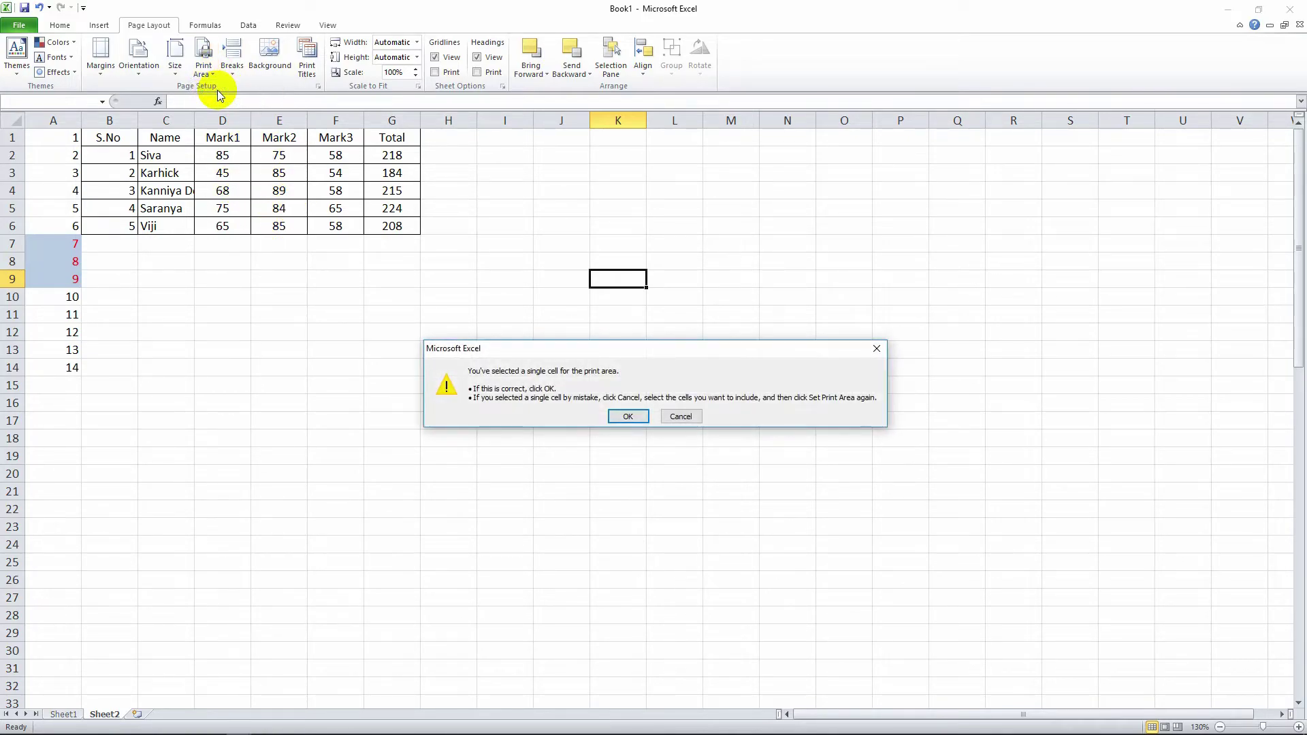
{"action": "left_click", "coordinate": [626, 416]}
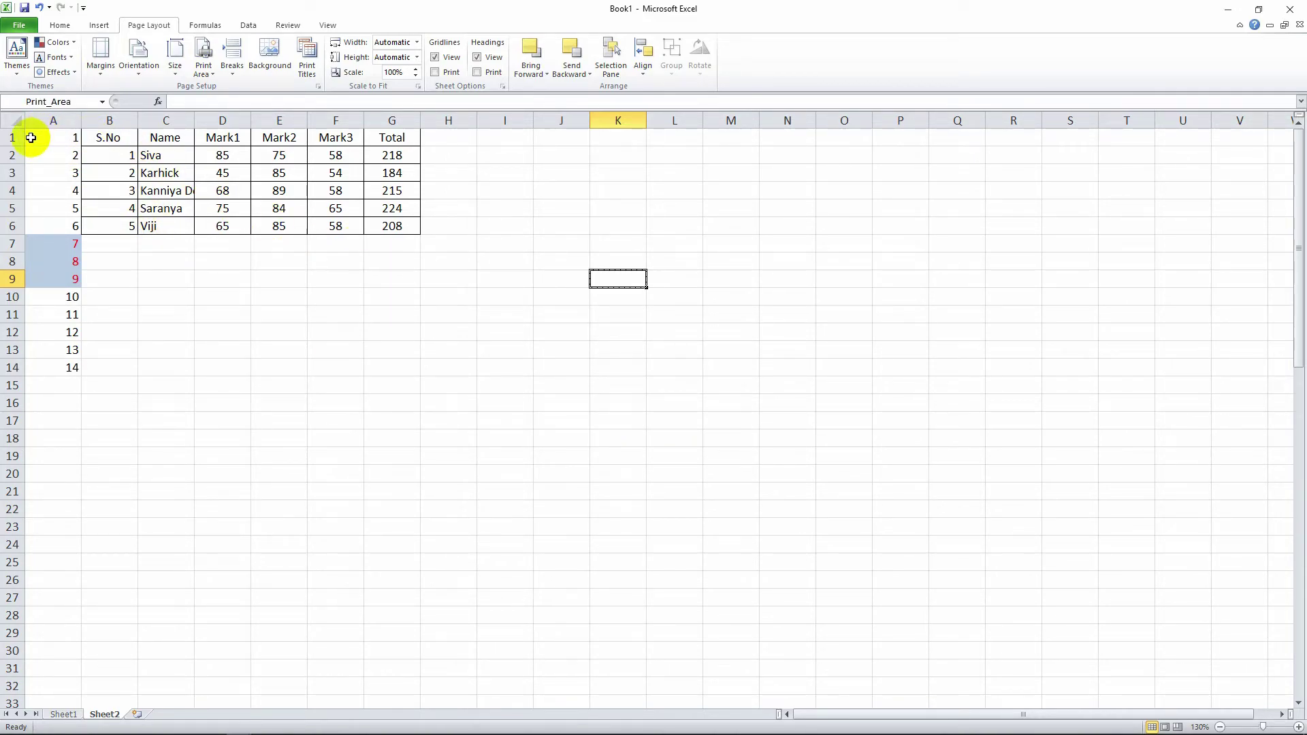
{"action": "left_click", "coordinate": [271, 294]}
- Set the range A1:I19 around the marks table as the print area
{"action": "mouse_move", "coordinate": [50, 136]}
{"action": "left_mouse_down"}
{"action": "mouse_move", "coordinate": [475, 341]}
{"action": "mouse_move", "coordinate": [514, 448]}
{"action": "left_mouse_up"}
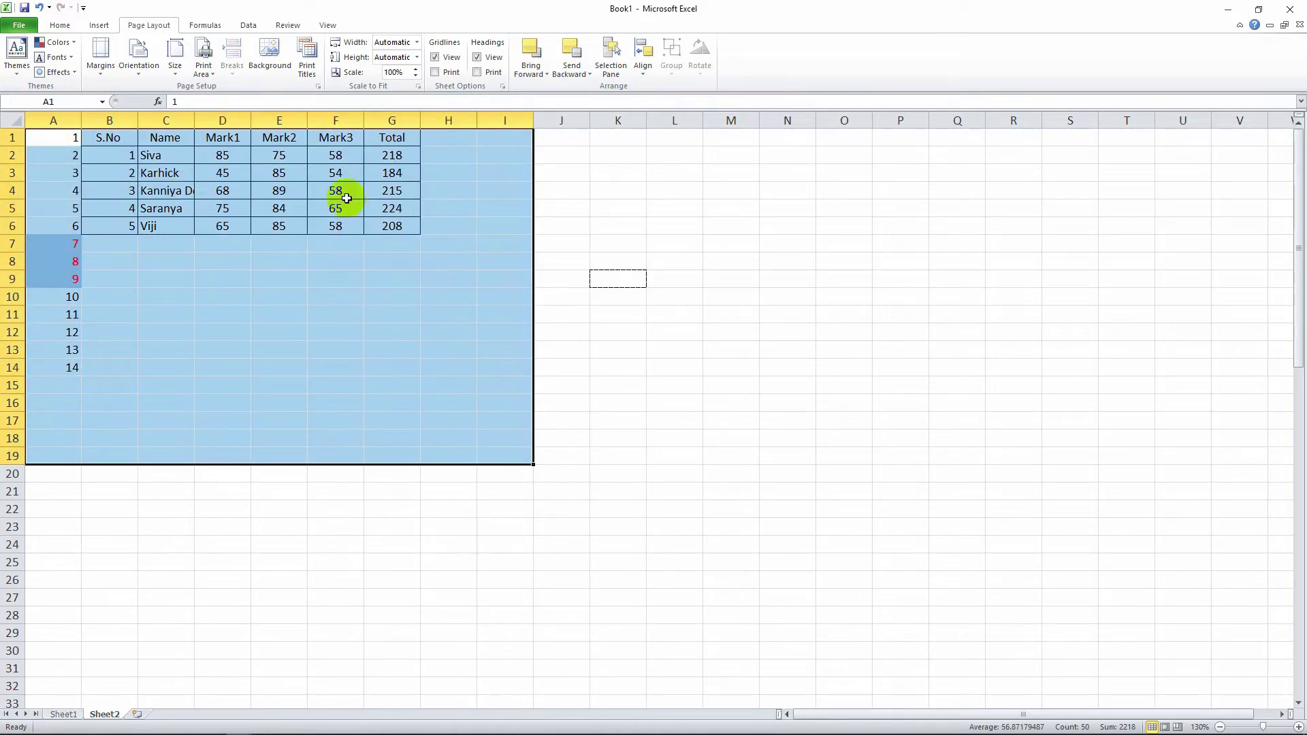
{"action": "left_click", "coordinate": [210, 81]}
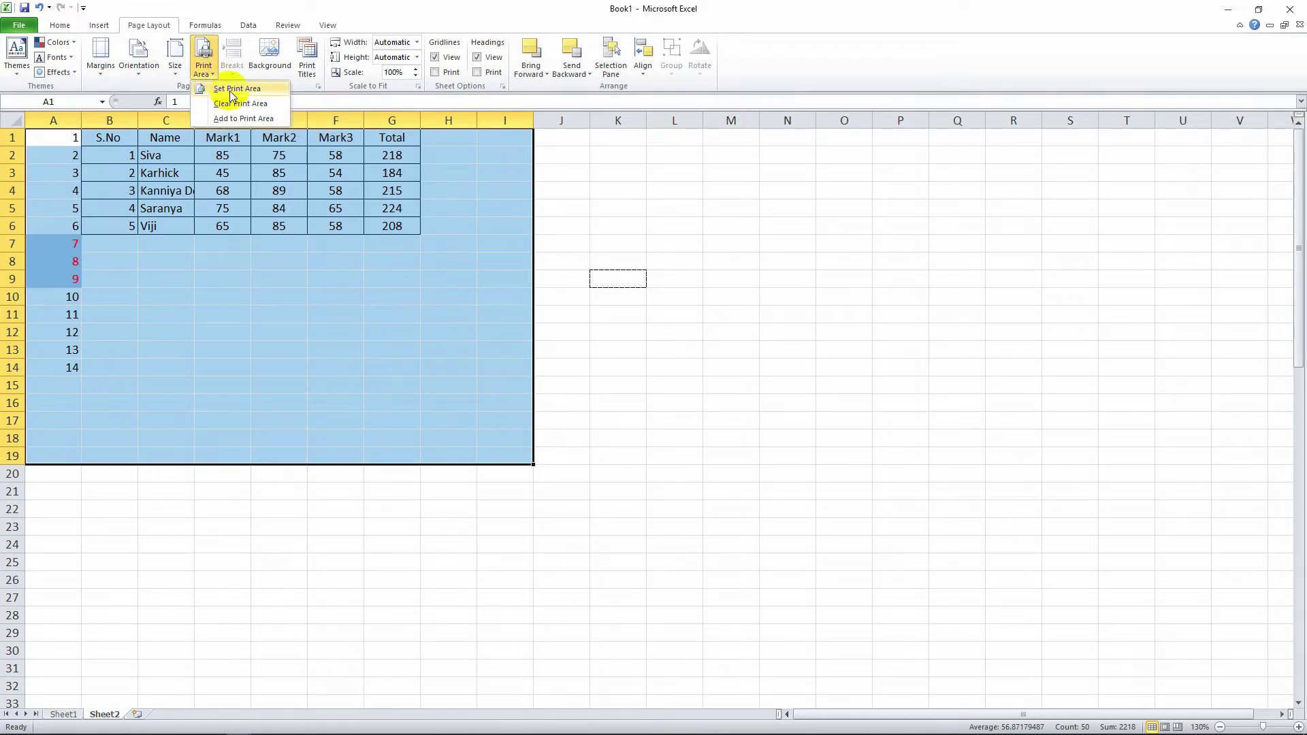
{"action": "left_click", "coordinate": [231, 92]}
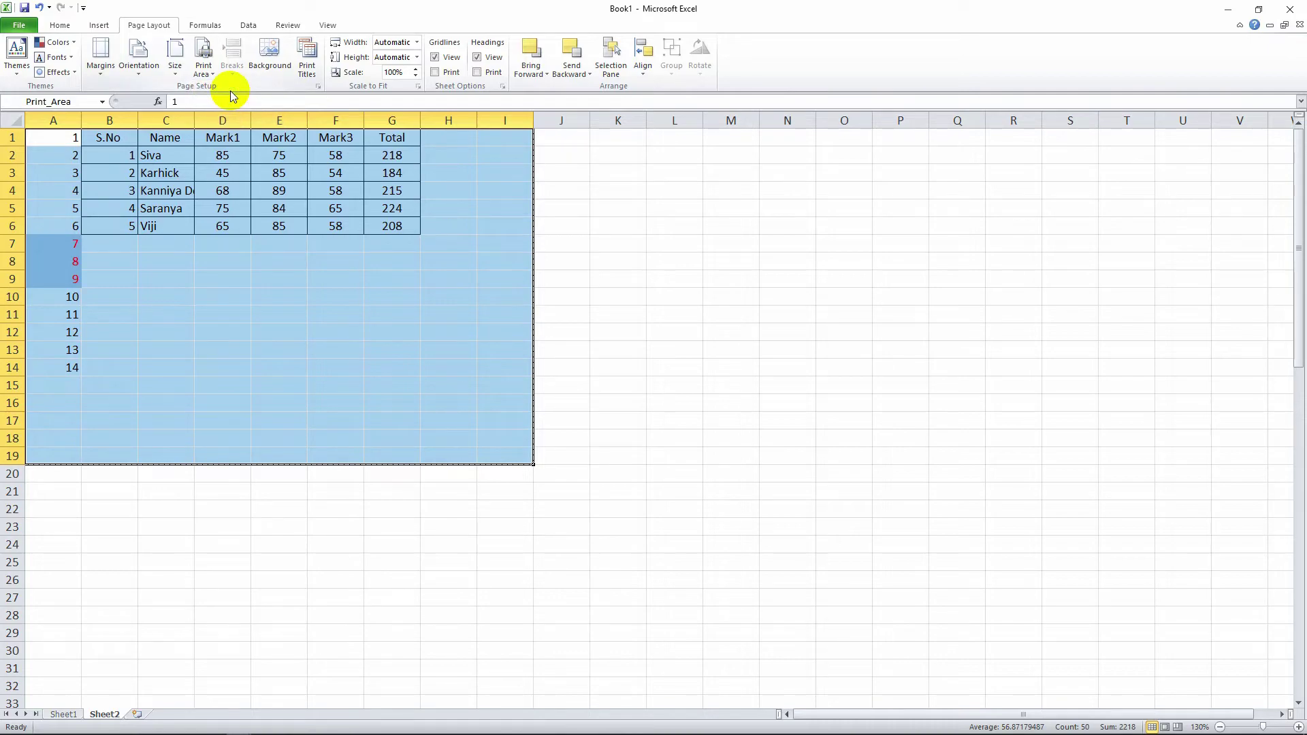
{"action": "left_click", "coordinate": [630, 463]}
- Open the print preview, now showing the table on one page
{"action": "scroll", "coordinate": [680, 470], "scroll_direction": "down", "scroll_amount": 1}
{"action": "scroll", "coordinate": [689, 473], "scroll_direction": "down", "scroll_amount": 2, "text": "ctrl"}
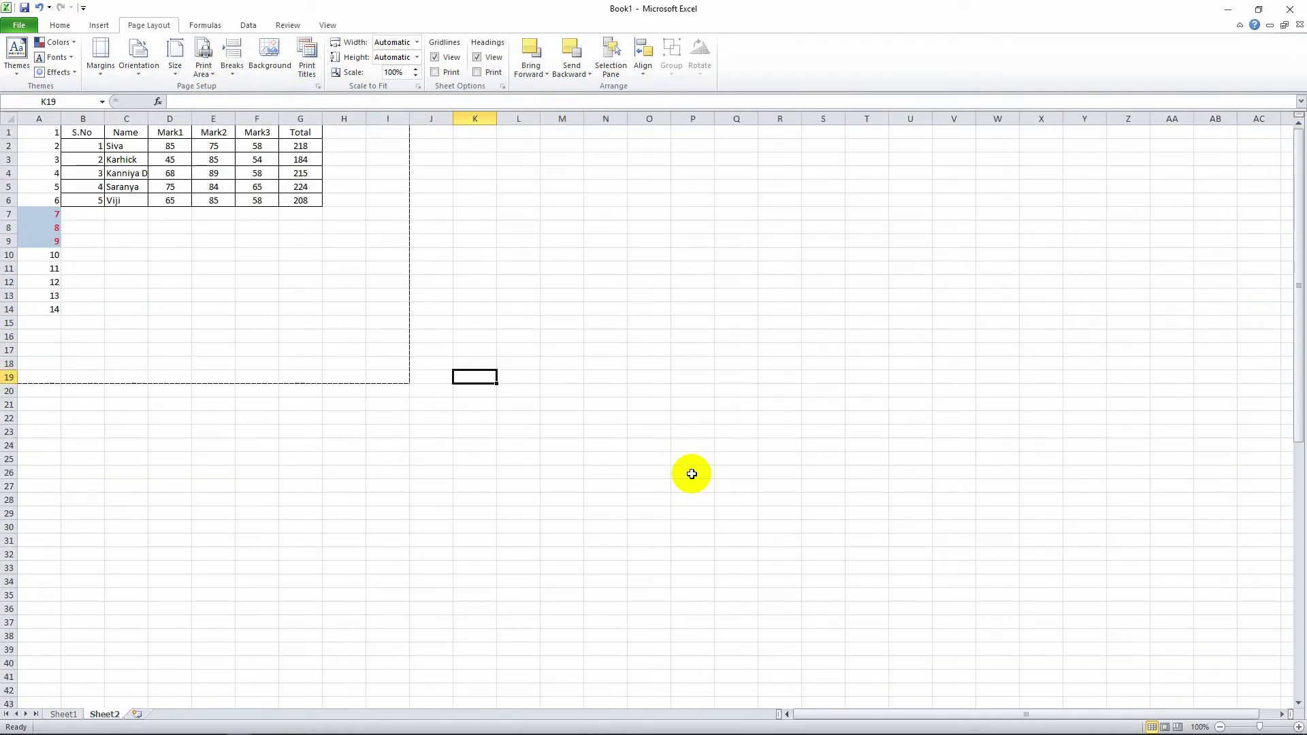
{"action": "scroll", "coordinate": [693, 473], "scroll_direction": "down", "scroll_amount": 2, "text": "ctrl"}
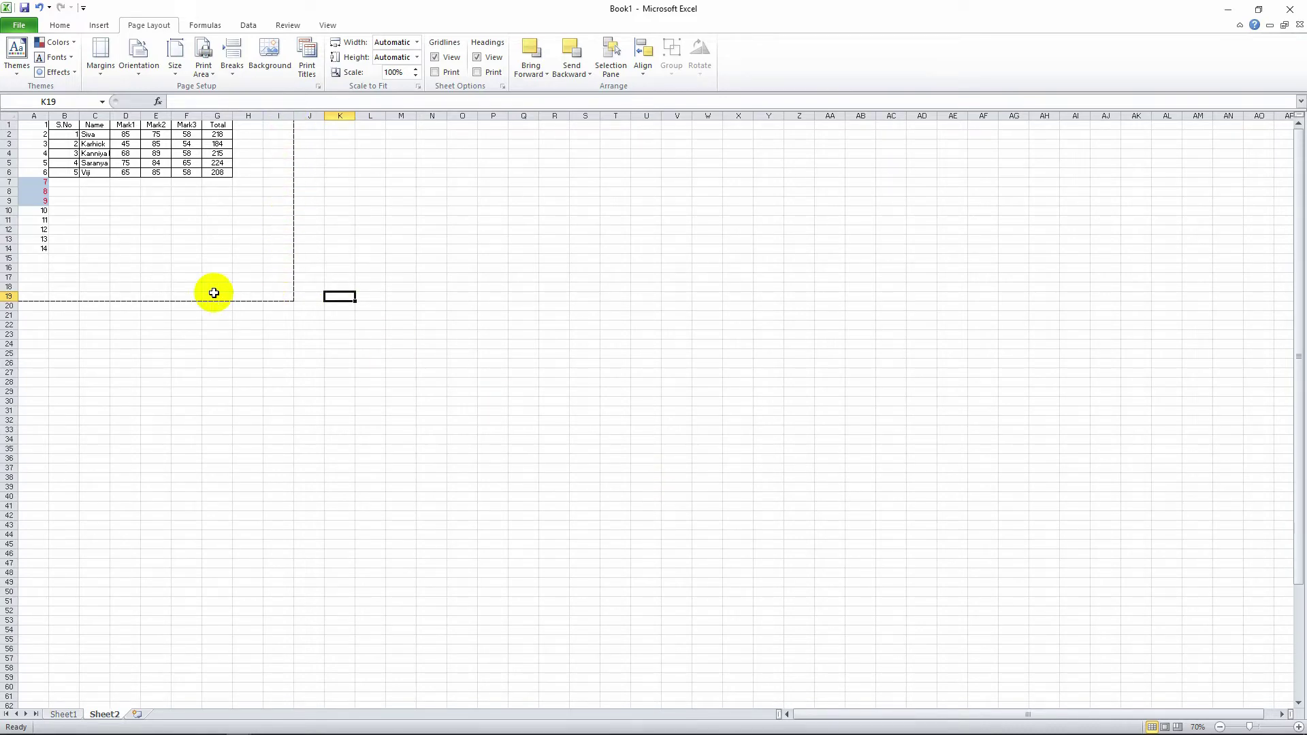
{"action": "left_click", "coordinate": [19, 25]}
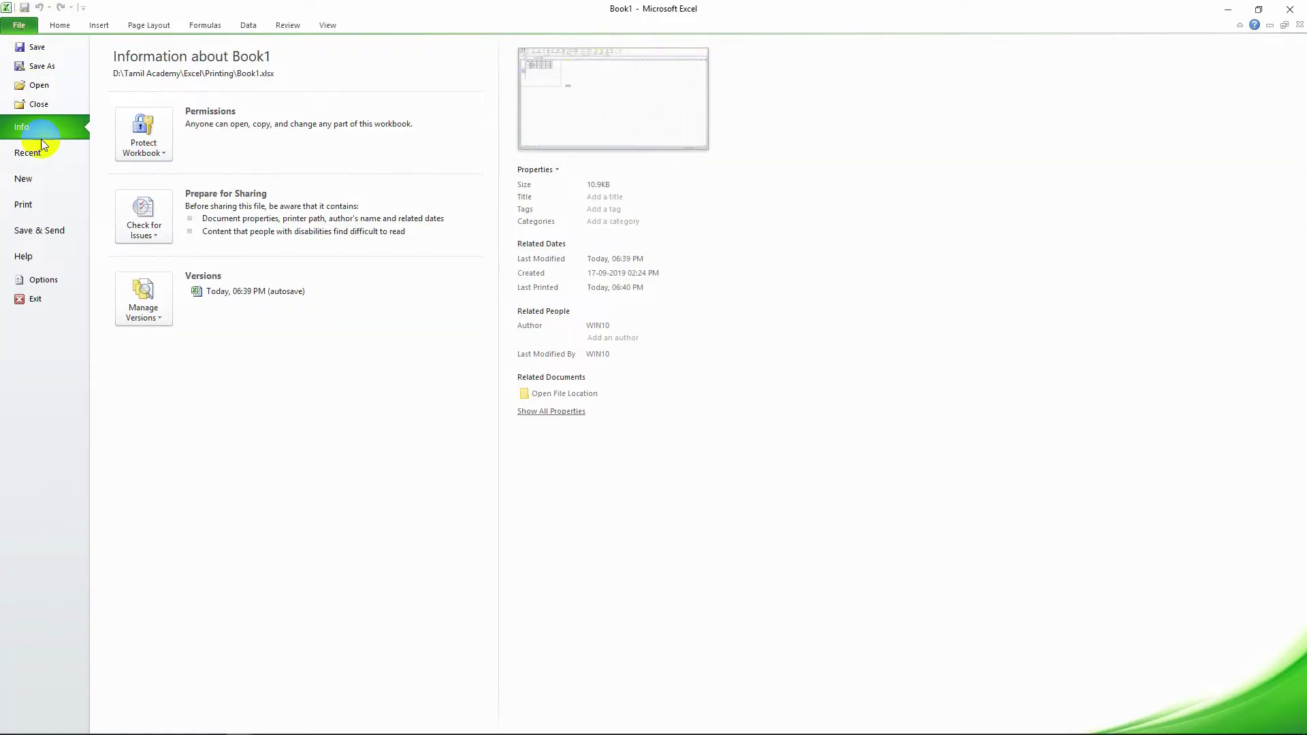
{"action": "left_click", "coordinate": [58, 197]}
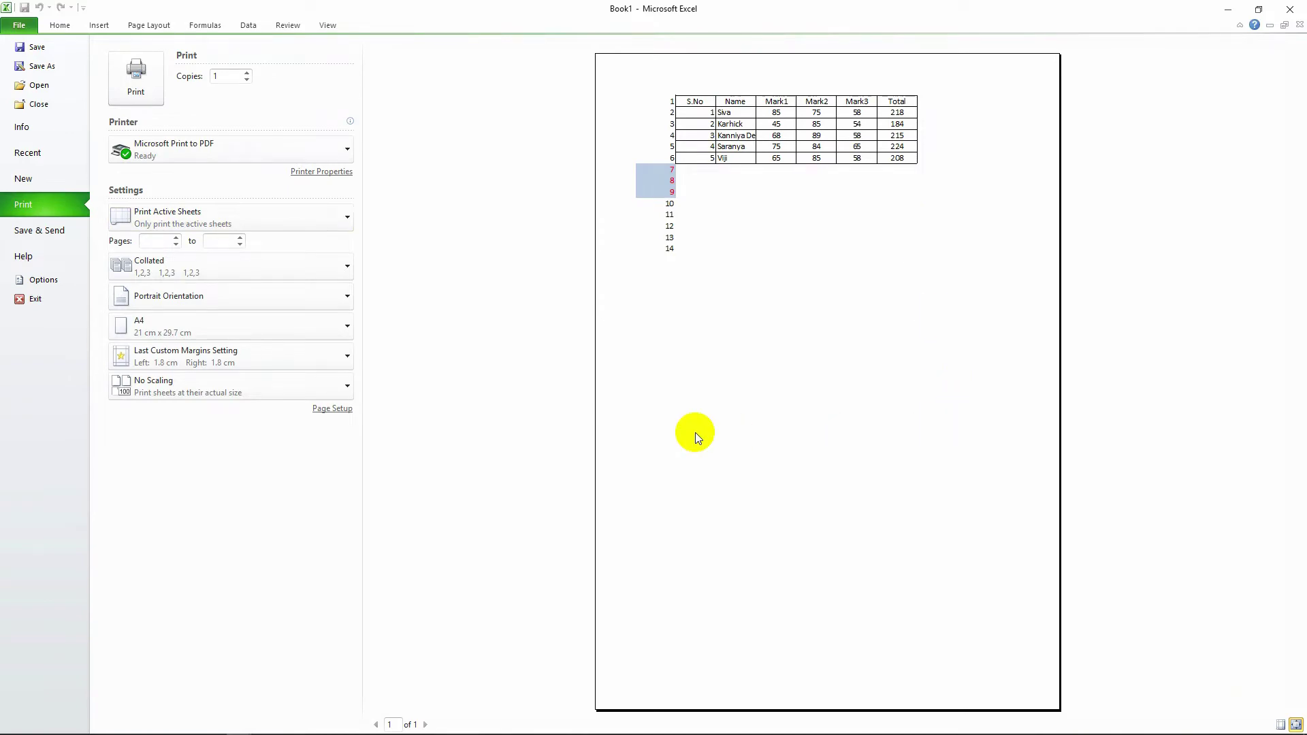
- Type 'sdfsdf' into cell J23, outside the print area
{"action": "key", "text": "Escape"}
{"action": "left_click", "coordinate": [409, 351]}
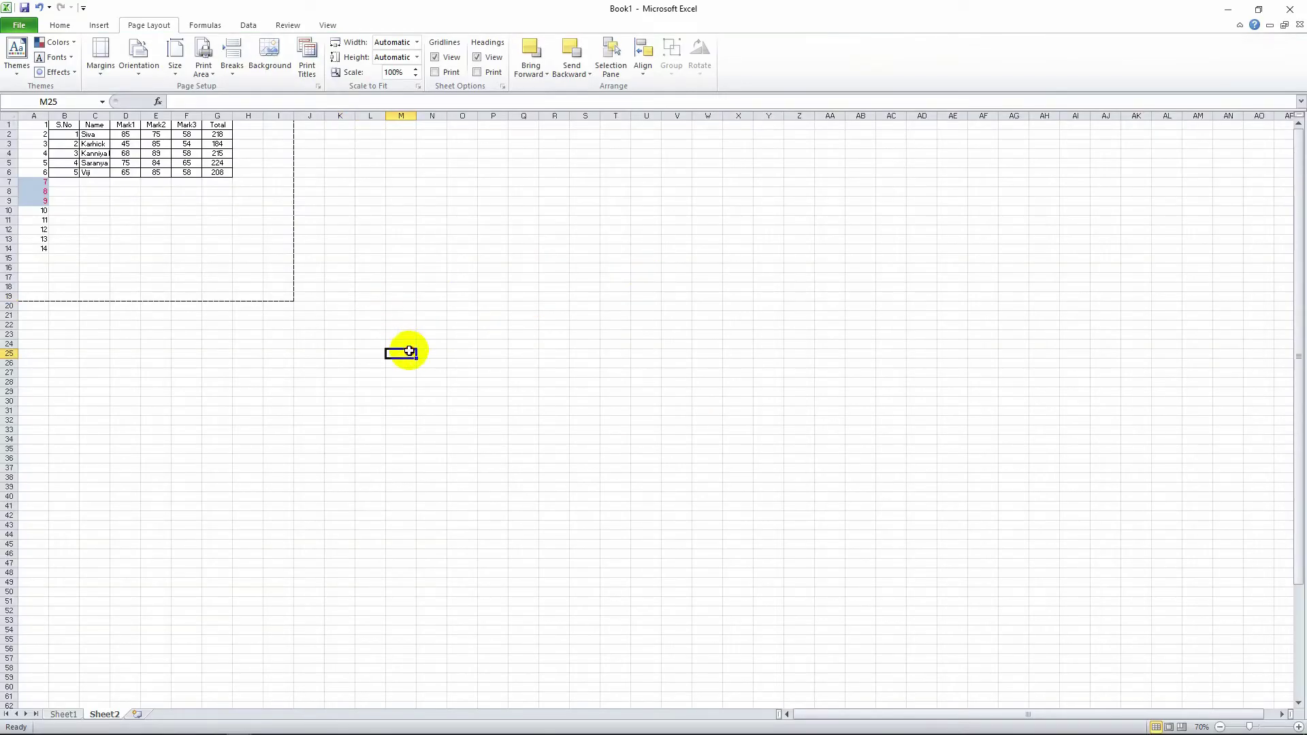
{"action": "left_click", "coordinate": [306, 334]}
{"action": "type", "text": "sdfsdf"}
{"action": "left_click", "coordinate": [125, 335]}
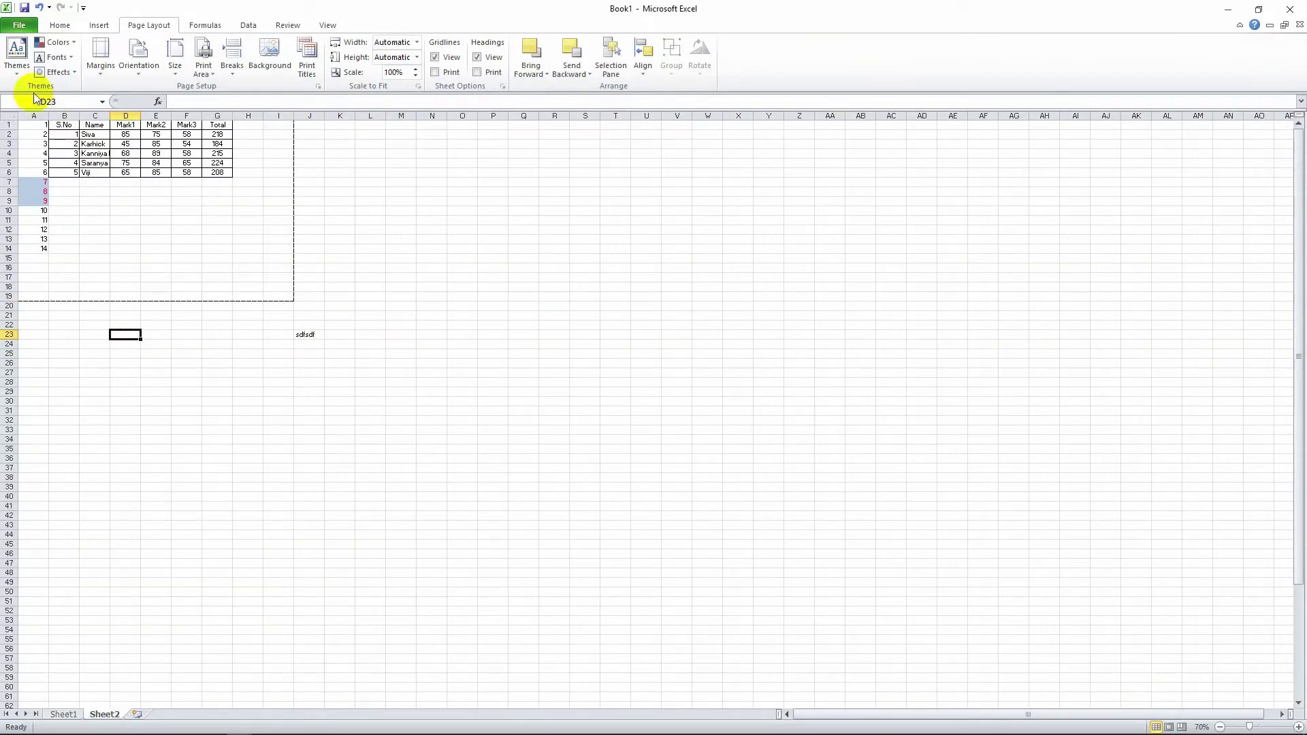
- Confirm the preview omits the filler text, then select J22:L24
{"action": "left_click", "coordinate": [19, 25]}
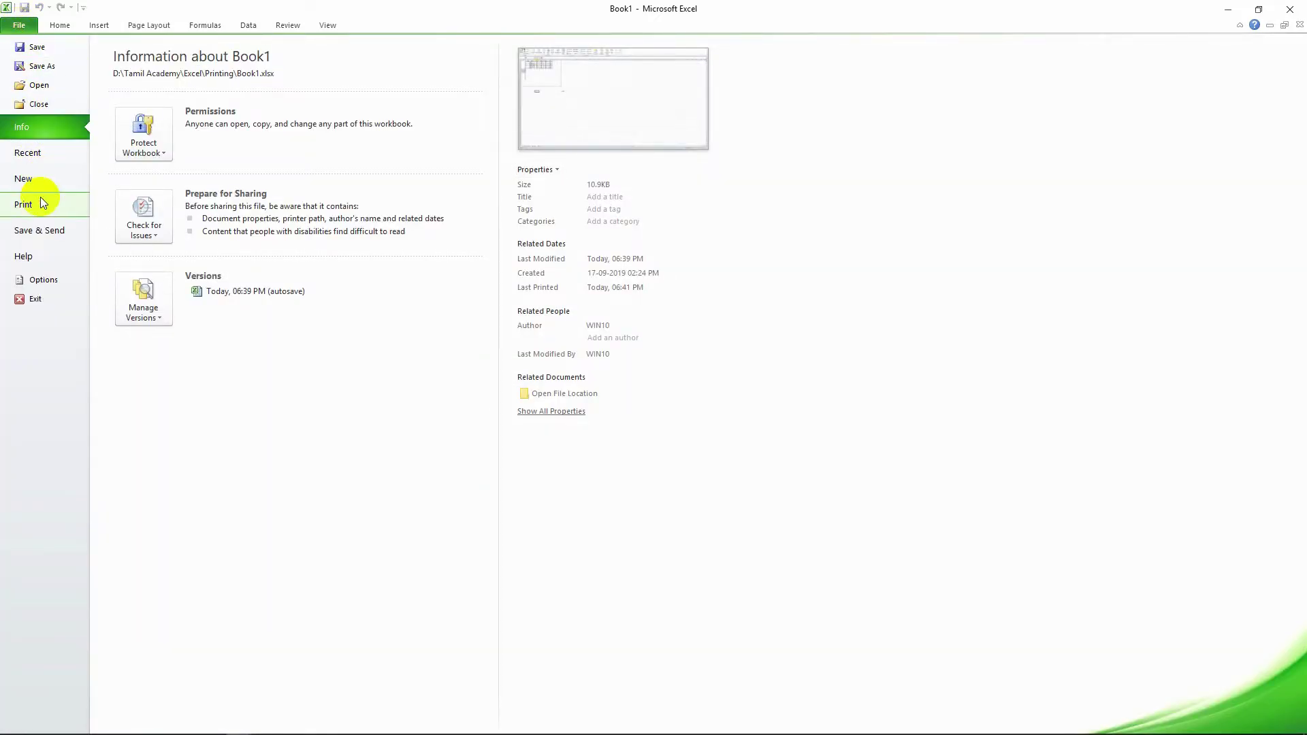
{"action": "left_click", "coordinate": [39, 201]}
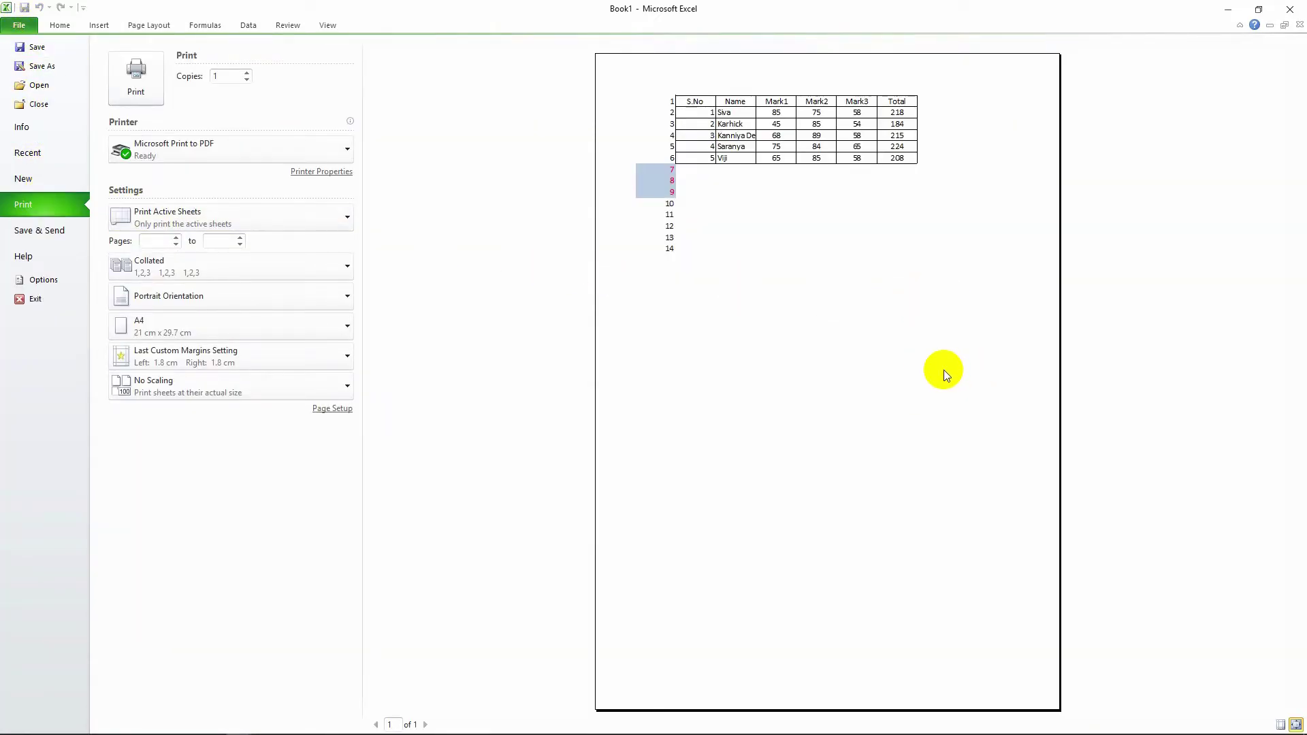
{"action": "key", "text": "Escape"}
{"action": "left_click_drag", "start_coordinate": [373, 325], "coordinate": [288, 335]}
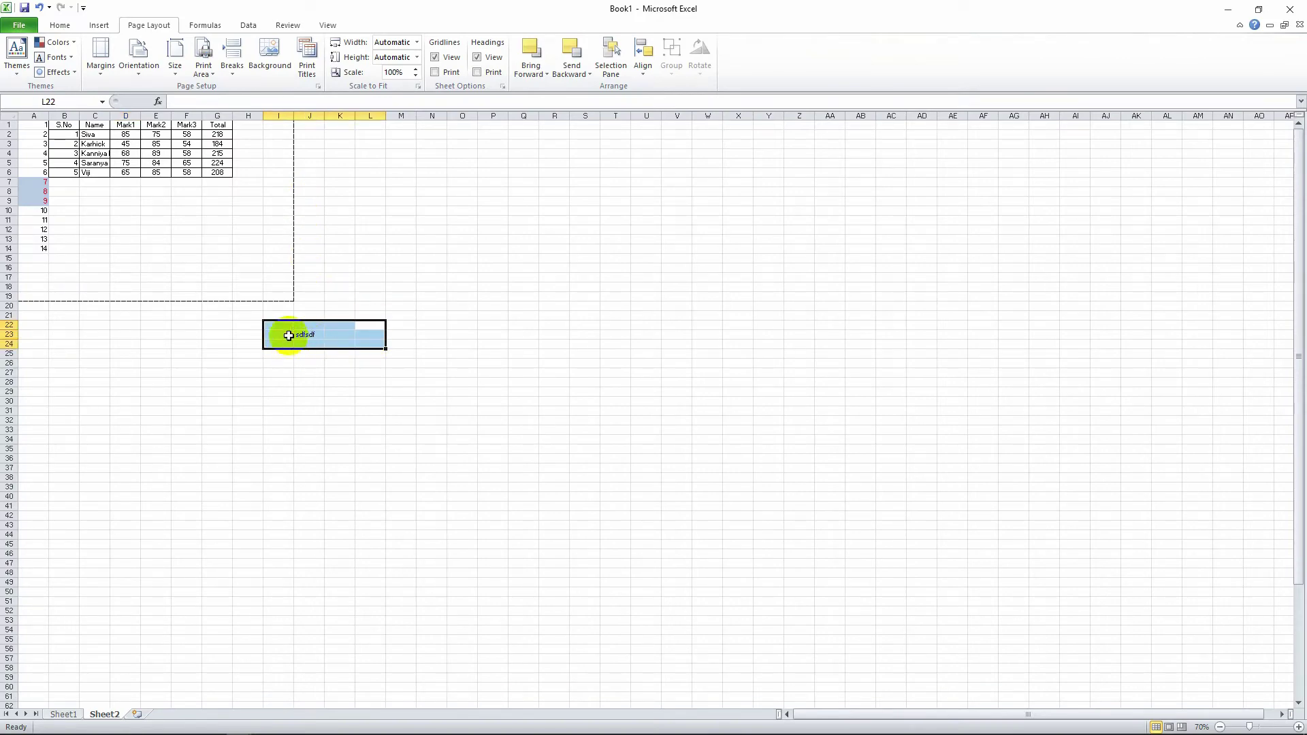
- Select the entire sheet and clear its print area
{"action": "left_click", "coordinate": [8, 116]}
{"action": "left_click", "coordinate": [203, 68]}
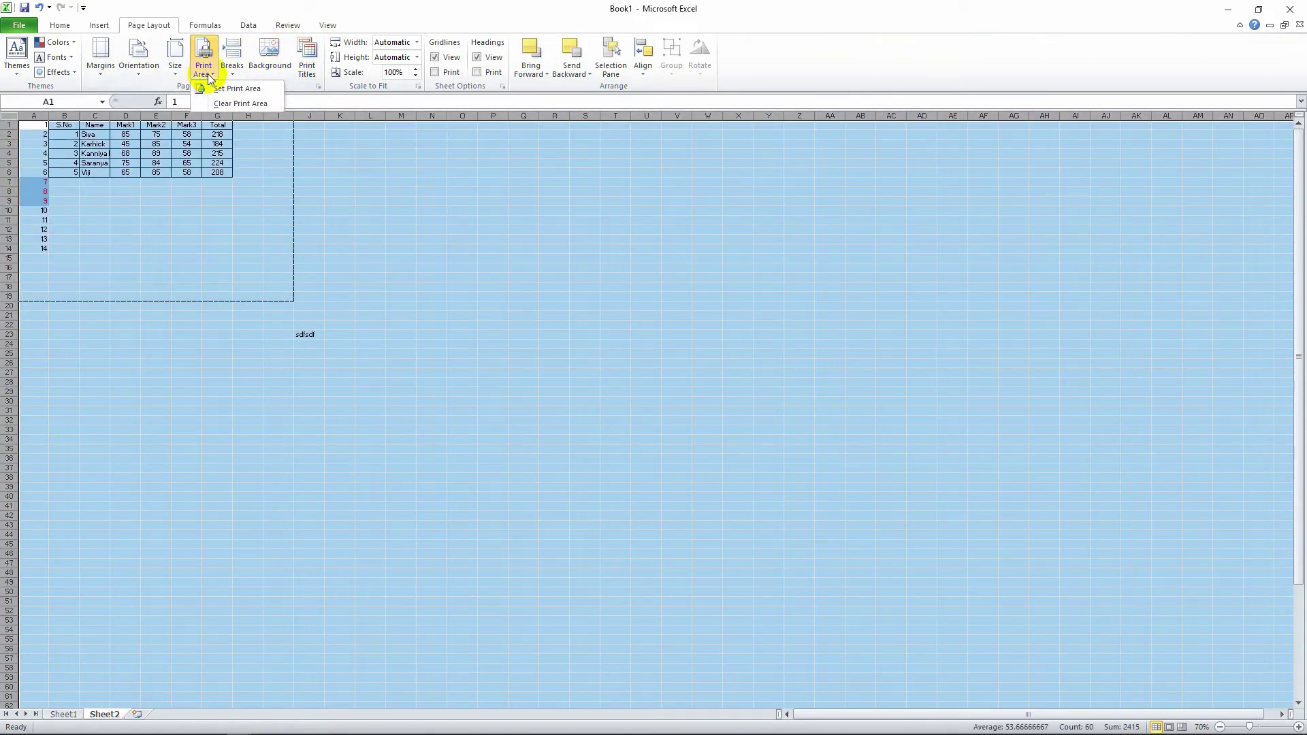
{"action": "left_click", "coordinate": [216, 104]}
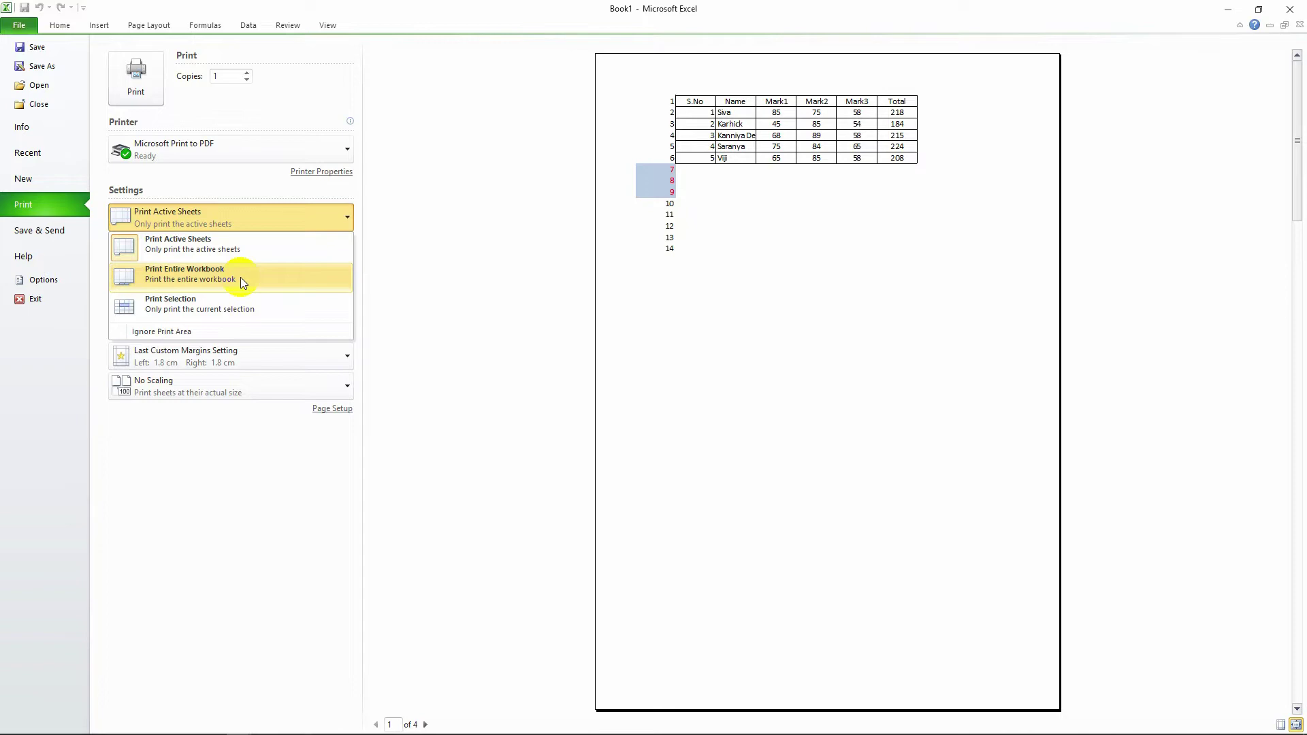
{"action": "left_click", "coordinate": [204, 224]}
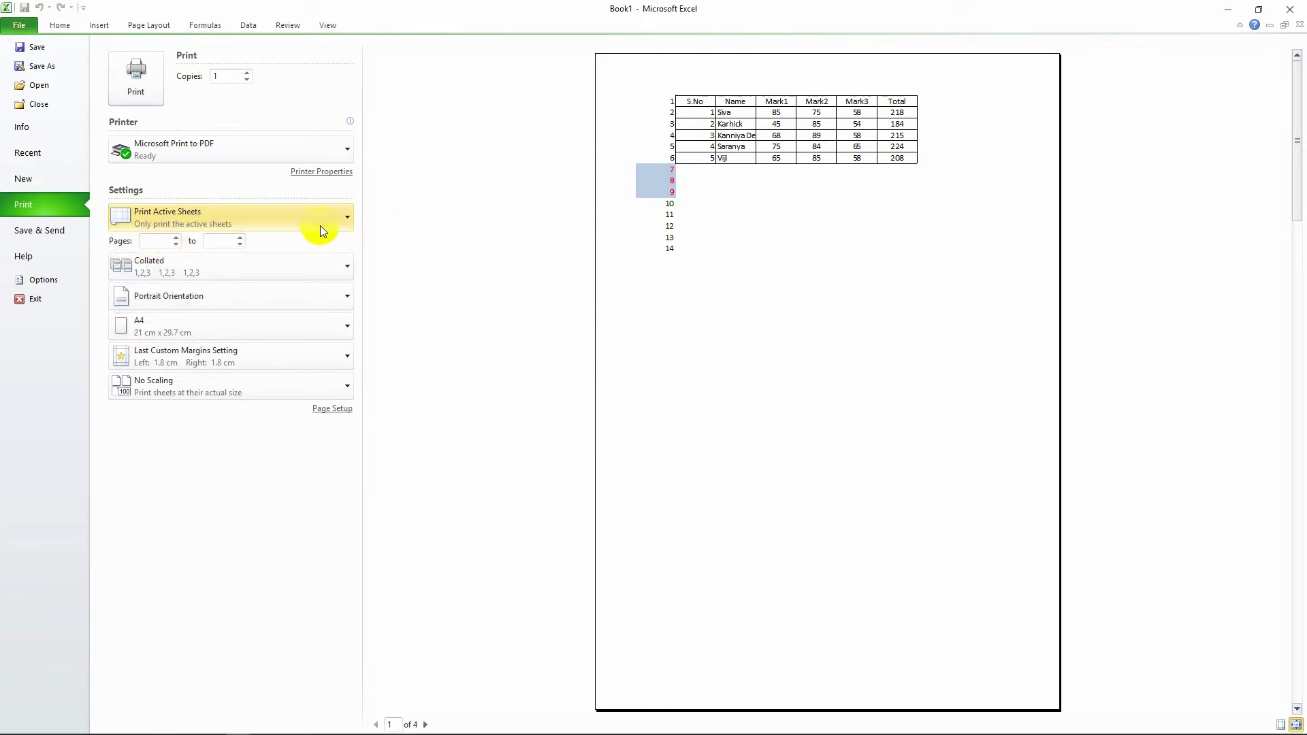
{"action": "key", "text": "Escape"}
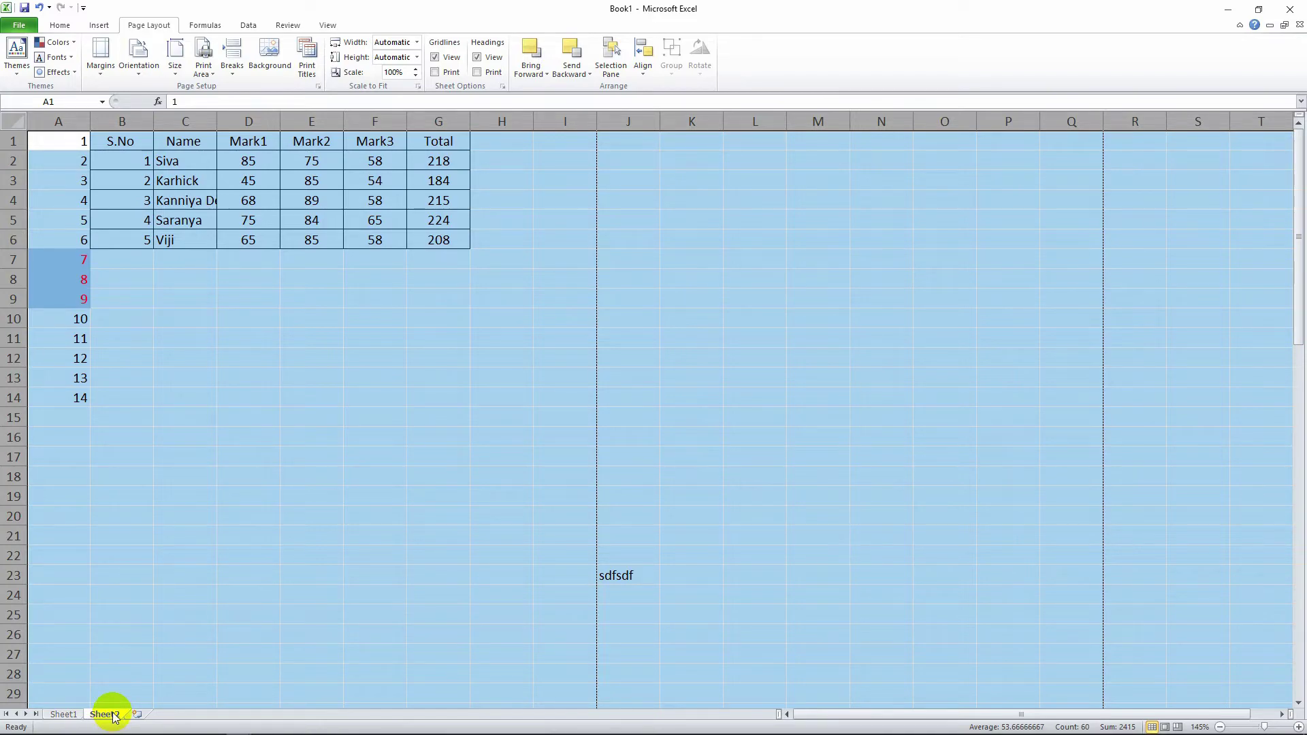
{"action": "left_click", "coordinate": [16, 26]}
{"action": "left_click", "coordinate": [42, 200]}
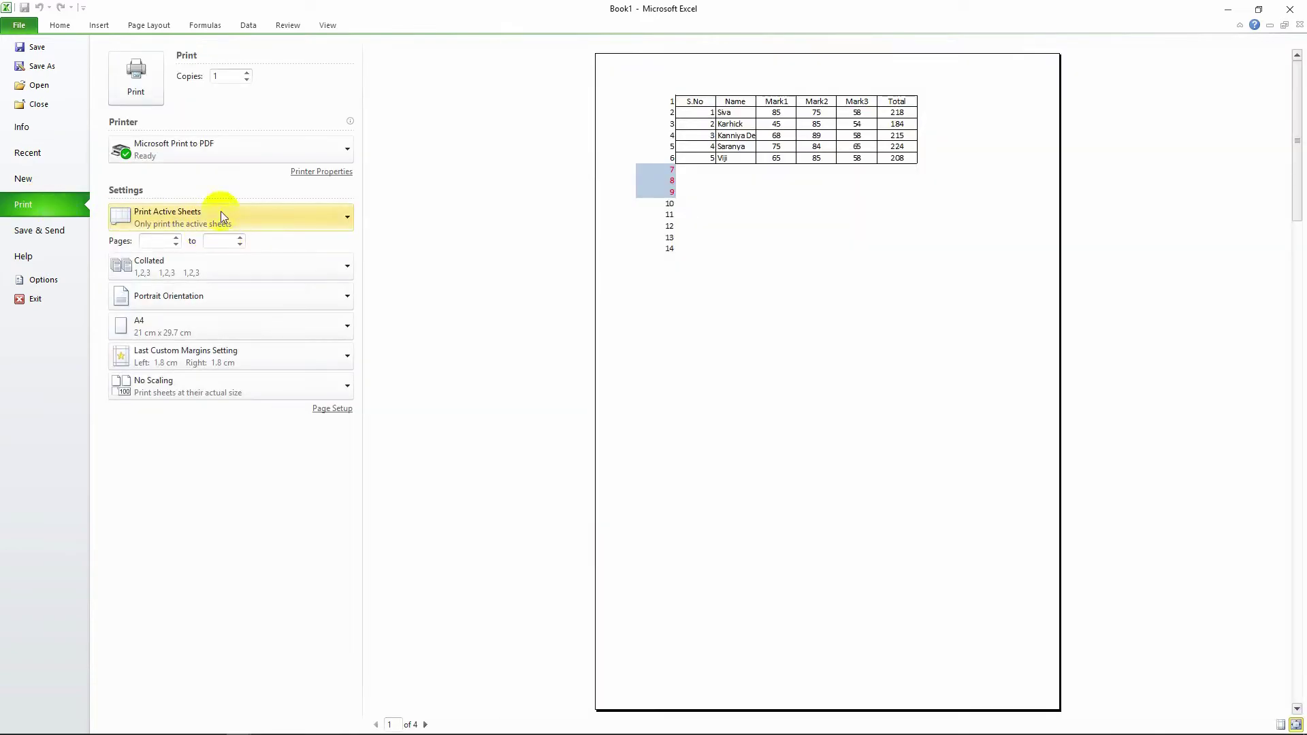
- Change the 5 copies from Collated to Uncollated in the print settings
{"action": "left_click", "coordinate": [200, 267]}
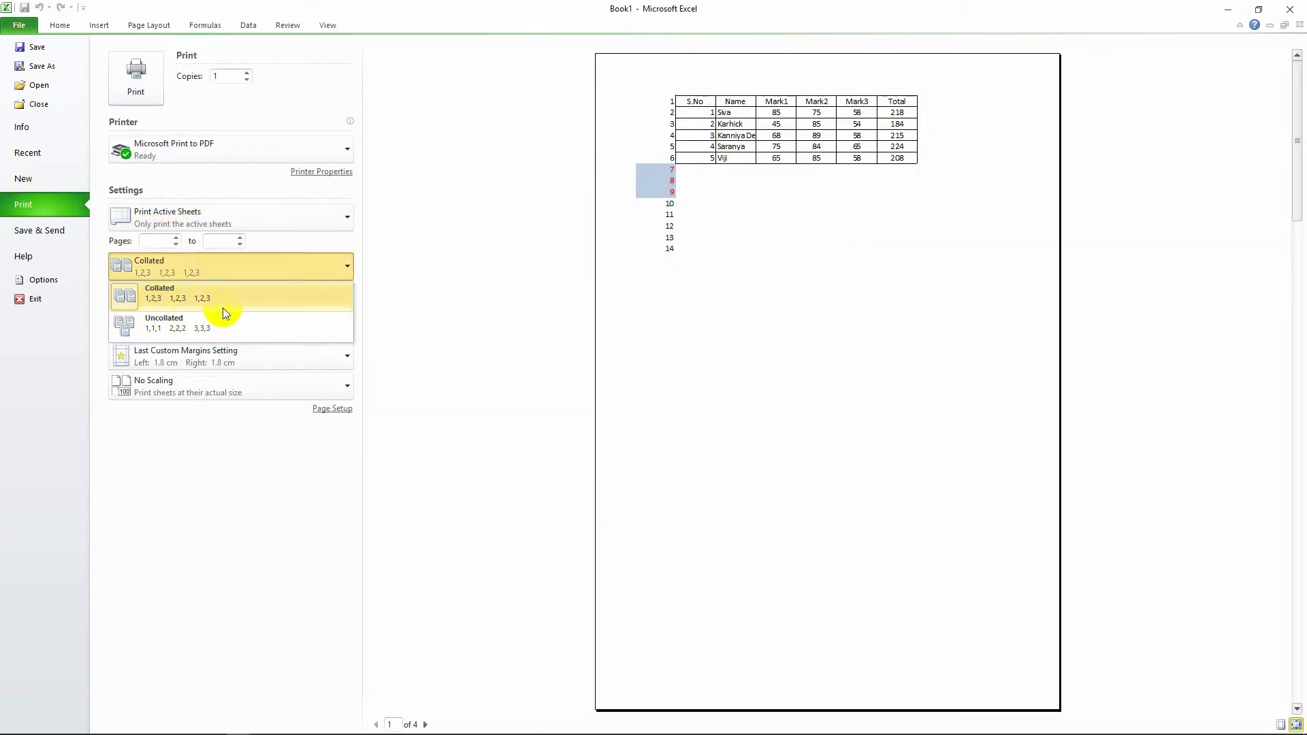
{"action": "left_click", "coordinate": [408, 325]}
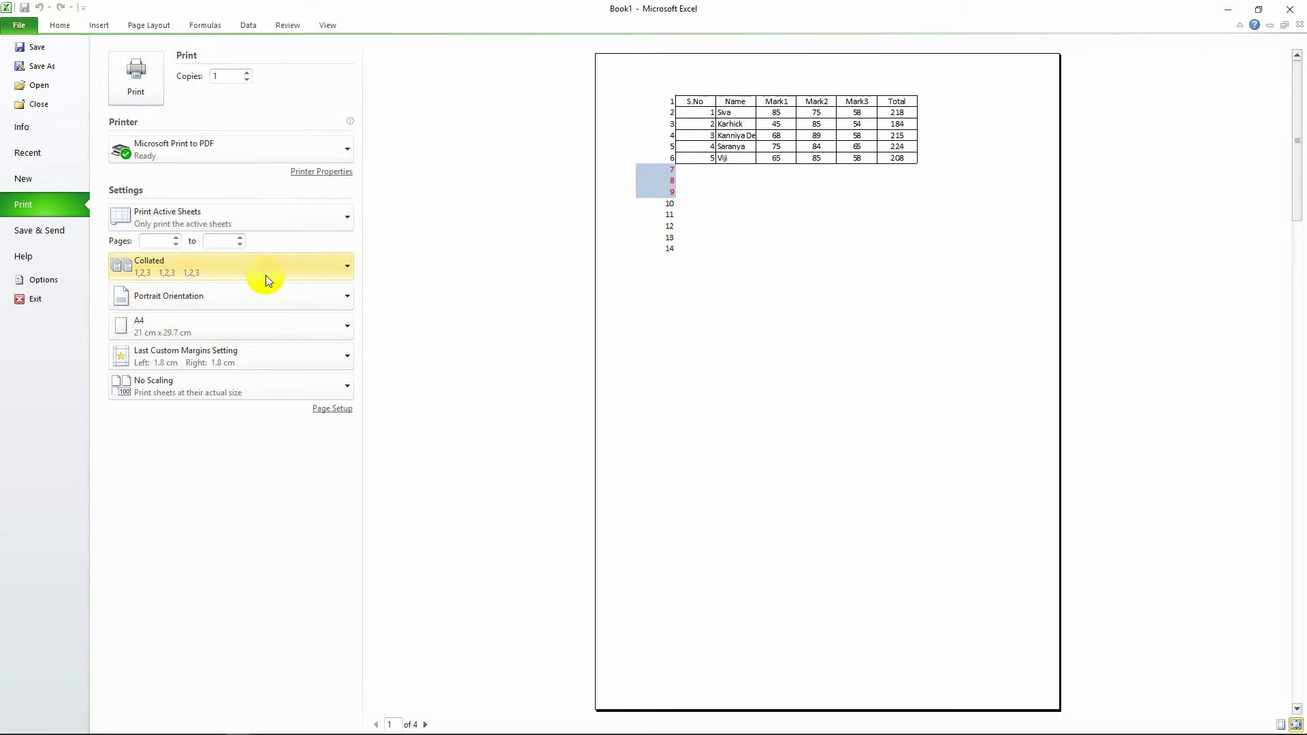
{"action": "left_click", "coordinate": [265, 275]}
{"action": "left_click", "coordinate": [407, 299]}
{"action": "left_click_drag", "start_coordinate": [235, 79], "coordinate": [213, 77]}
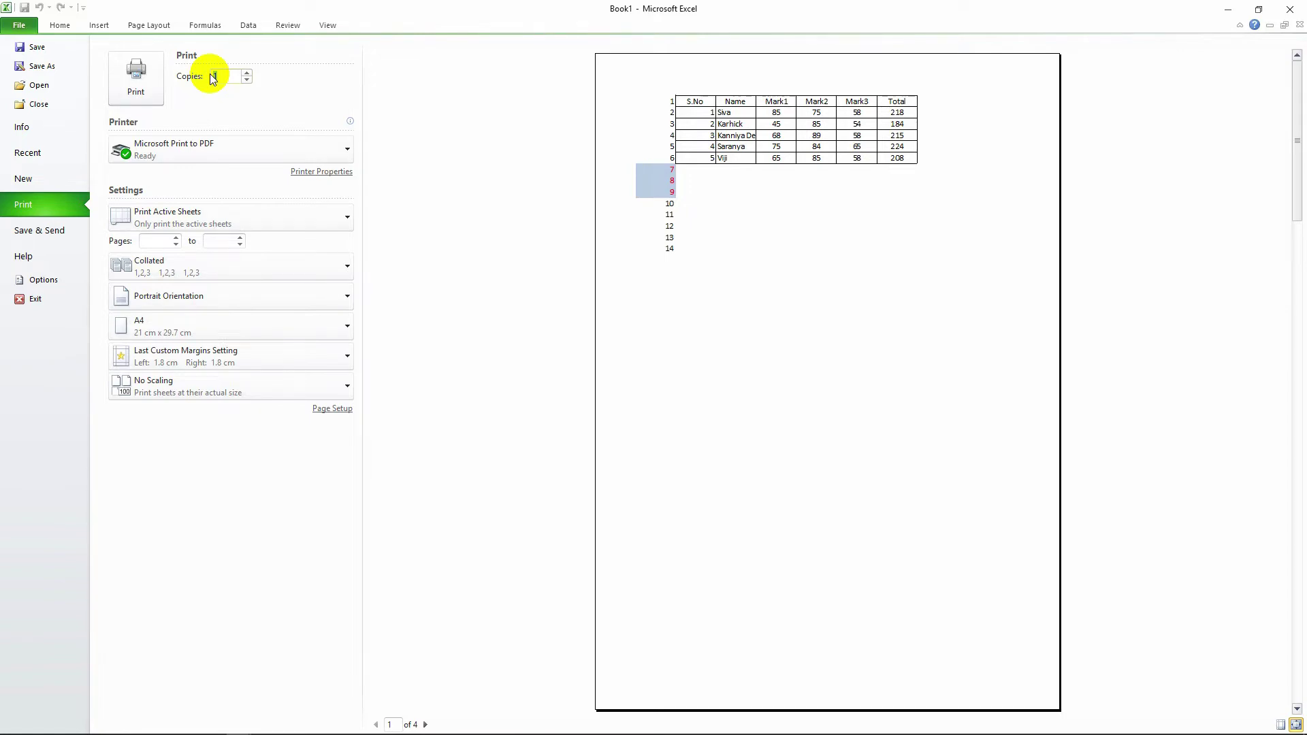
{"action": "left_click", "coordinate": [181, 259]}
{"action": "left_click", "coordinate": [181, 259]}
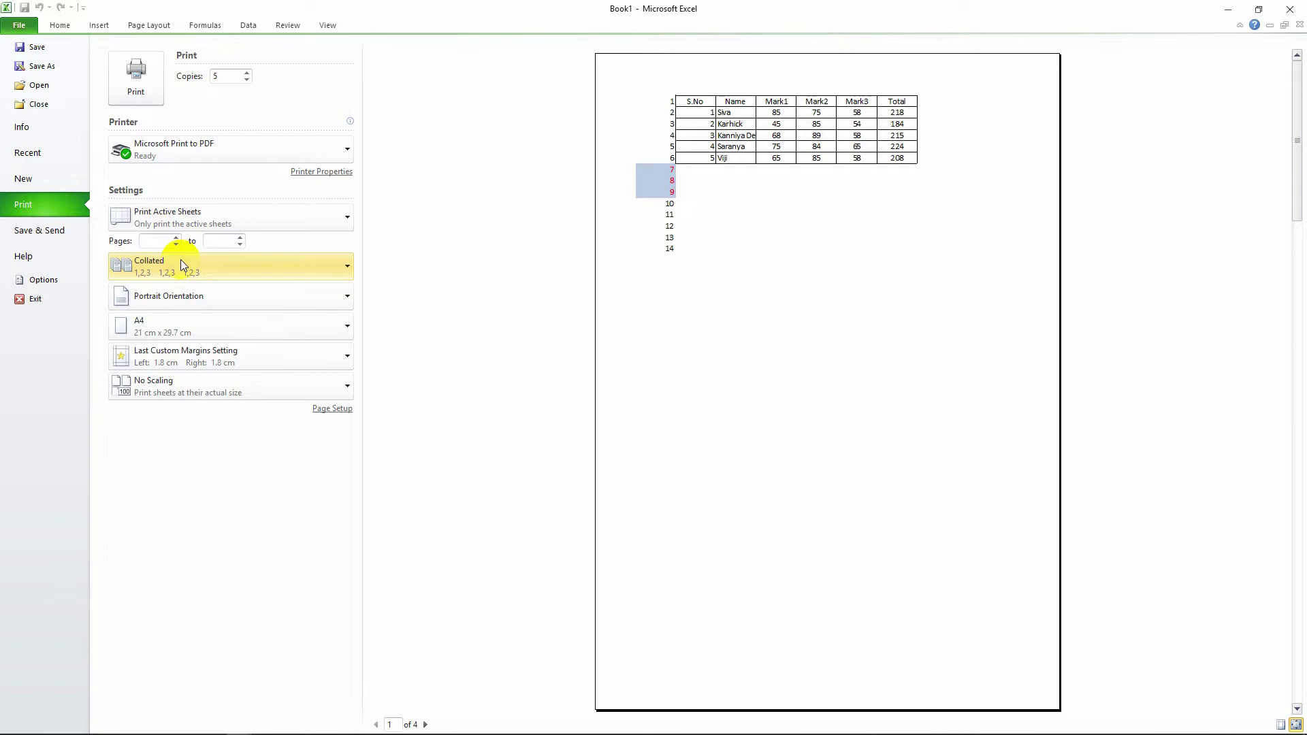
{"action": "left_click", "coordinate": [160, 268]}
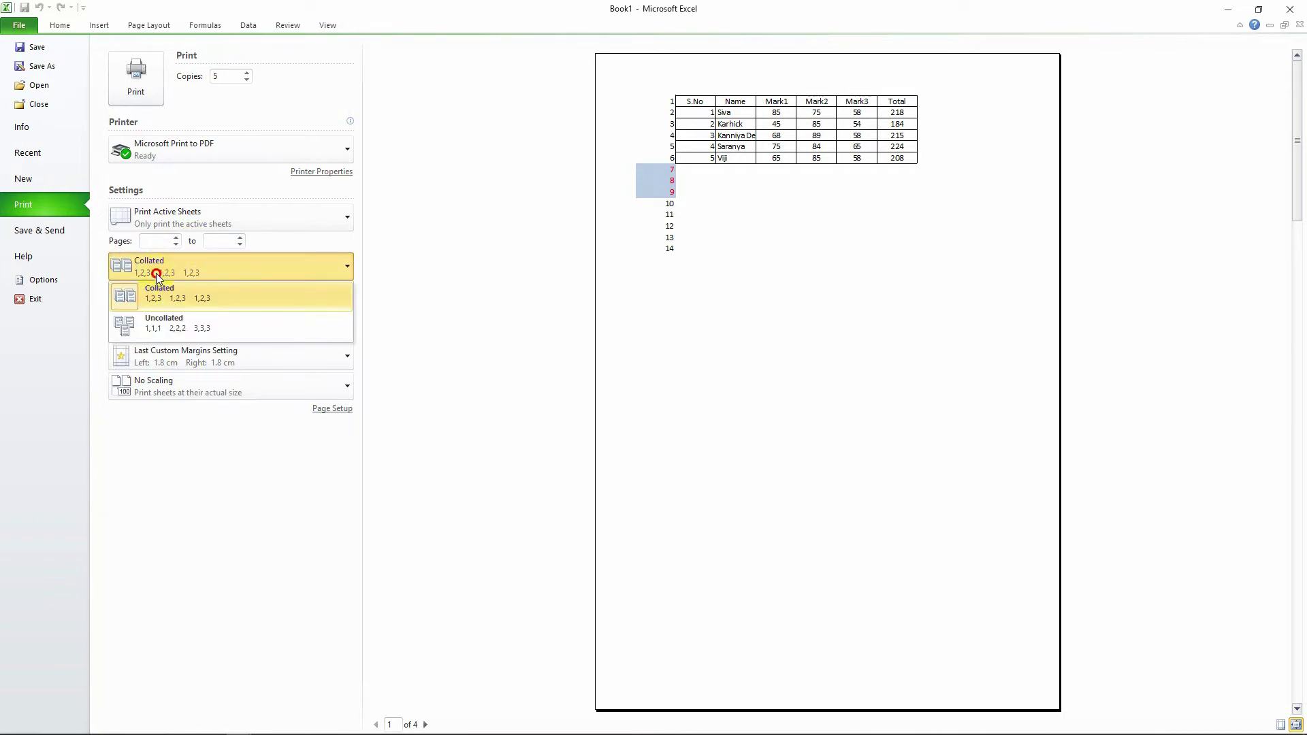
{"action": "left_click", "coordinate": [173, 315]}
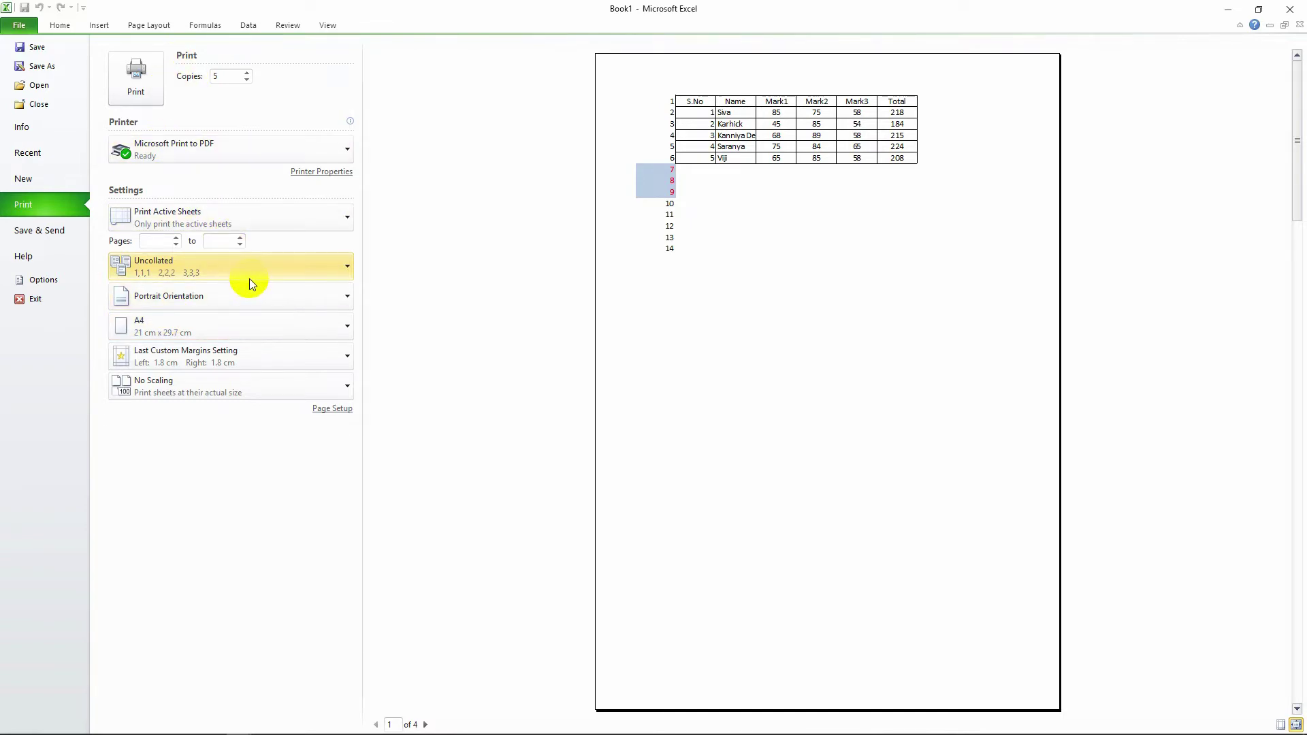
- Keep Portrait orientation, A4 paper and Last Custom Margins, then show the scaling choices
{"action": "left_click", "coordinate": [255, 295]}
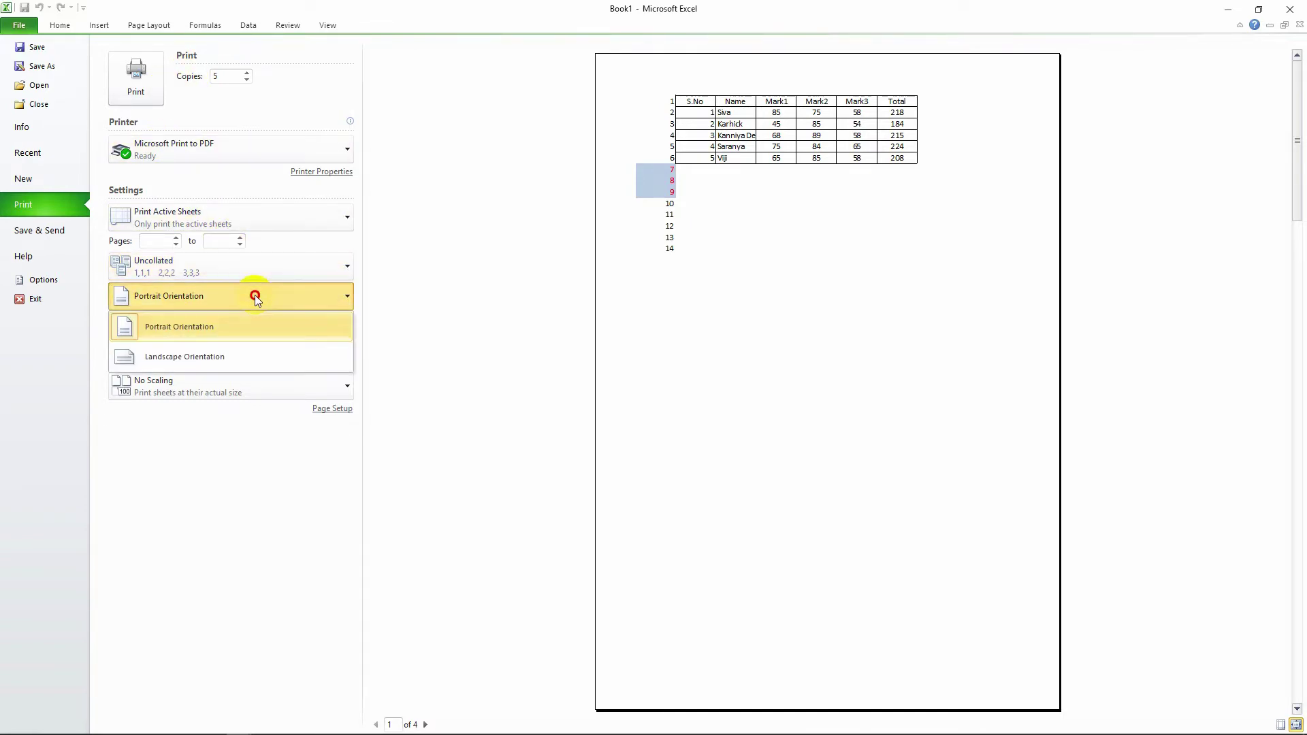
{"action": "left_click", "coordinate": [276, 331]}
{"action": "left_click", "coordinate": [271, 333]}
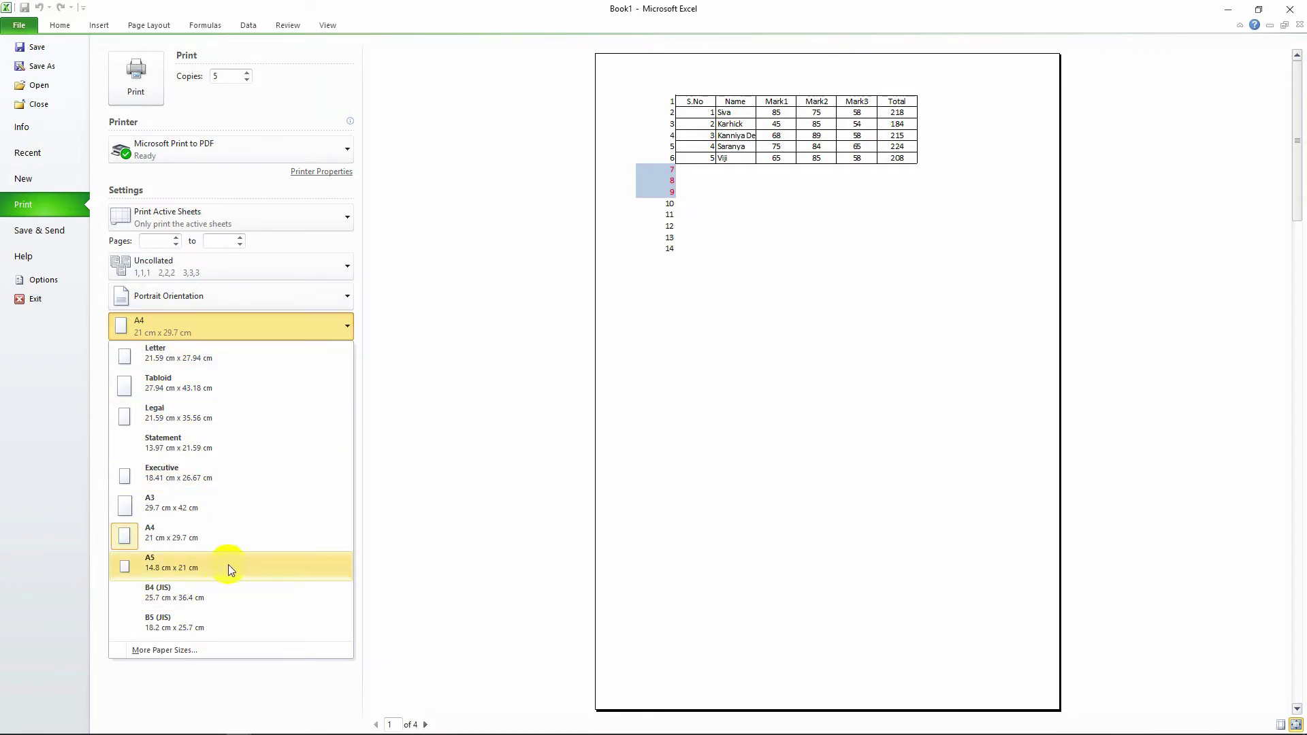
{"action": "left_click", "coordinate": [230, 543]}
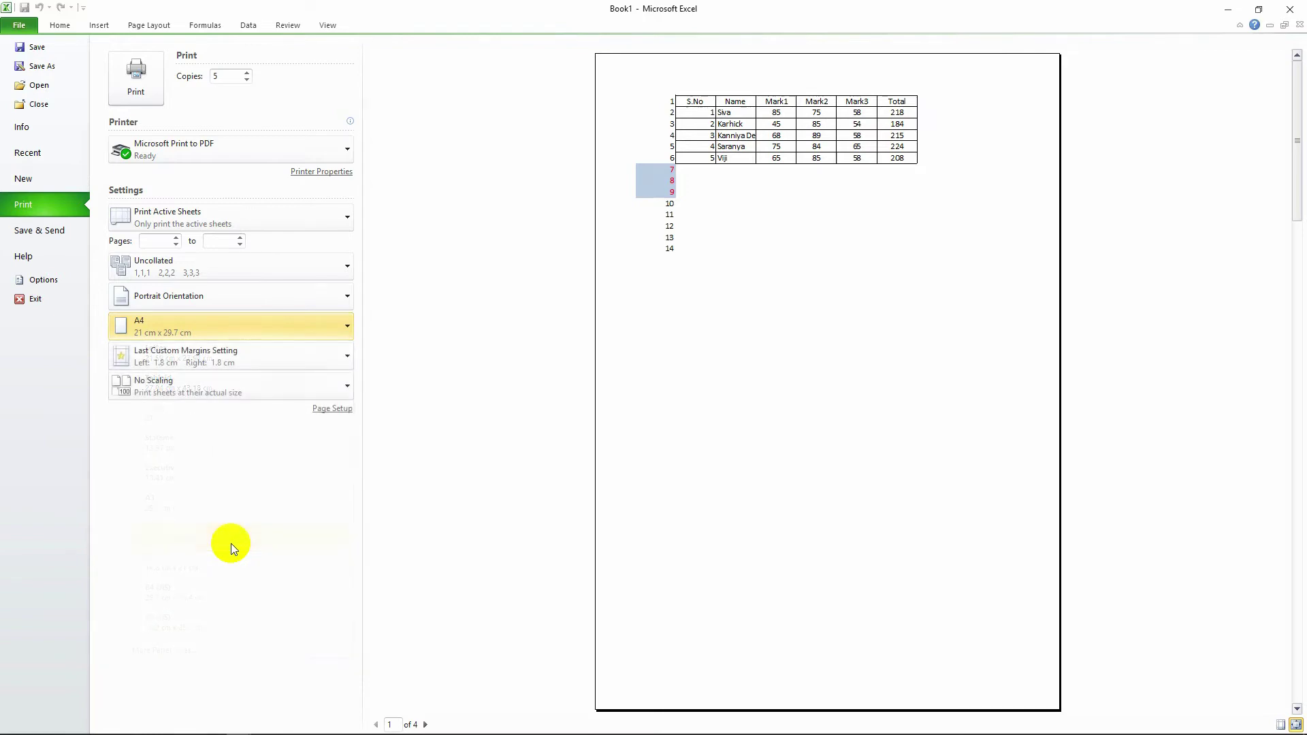
{"action": "left_click", "coordinate": [274, 363]}
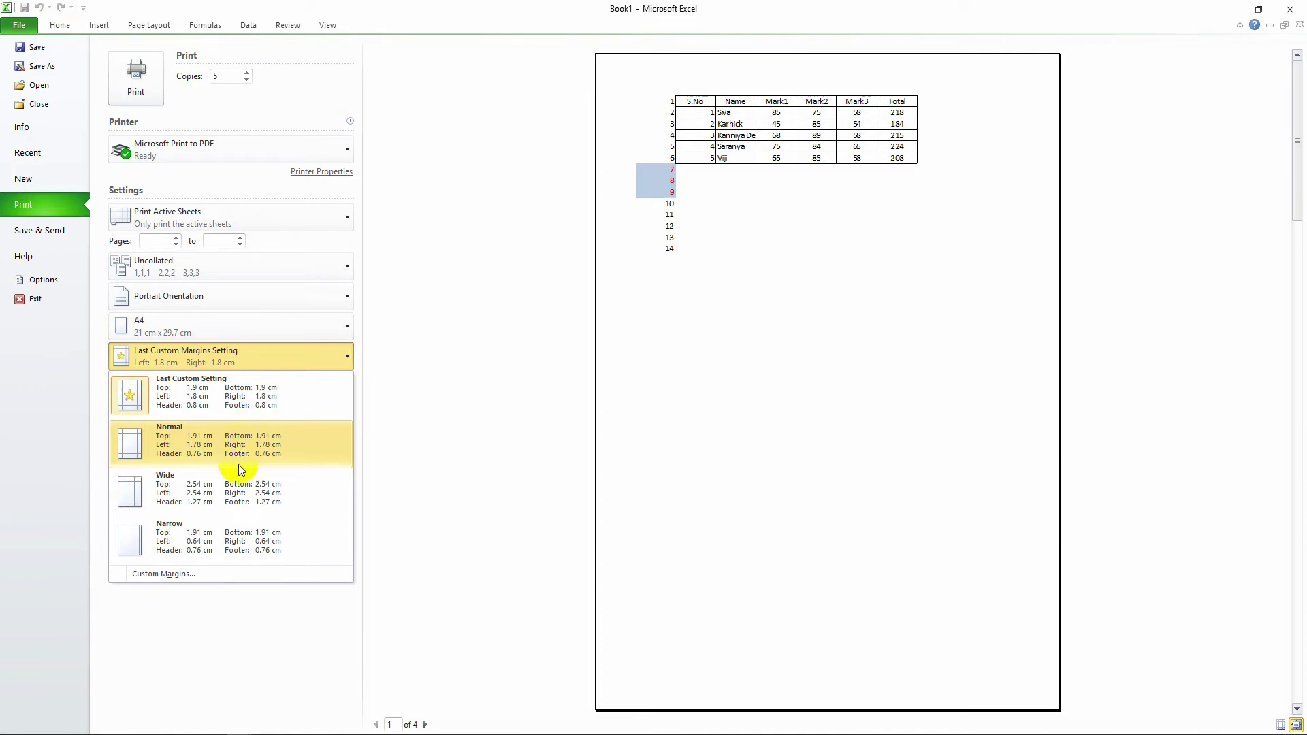
{"action": "left_click", "coordinate": [251, 533]}
{"action": "left_click", "coordinate": [251, 391]}
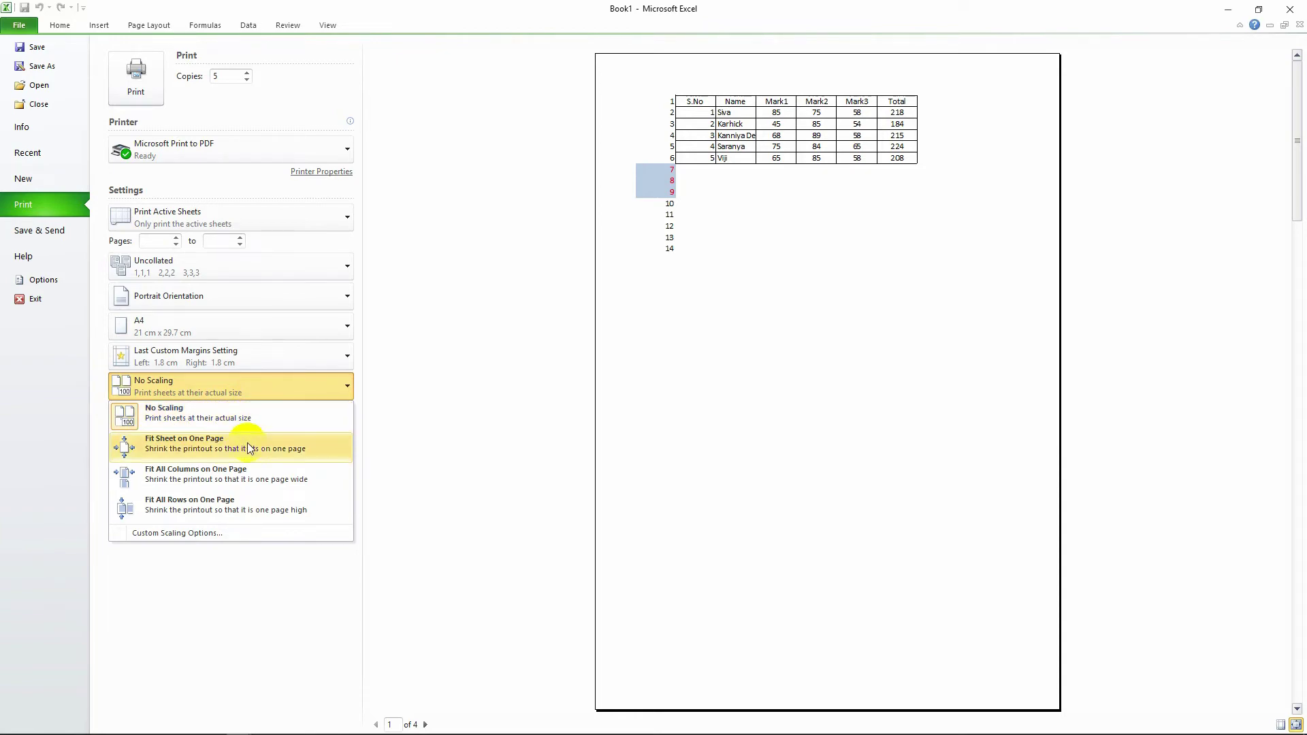
- Preview the sheet shrunk to Fit Sheet on One Page, then return to print settings
{"action": "left_click", "coordinate": [181, 451]}
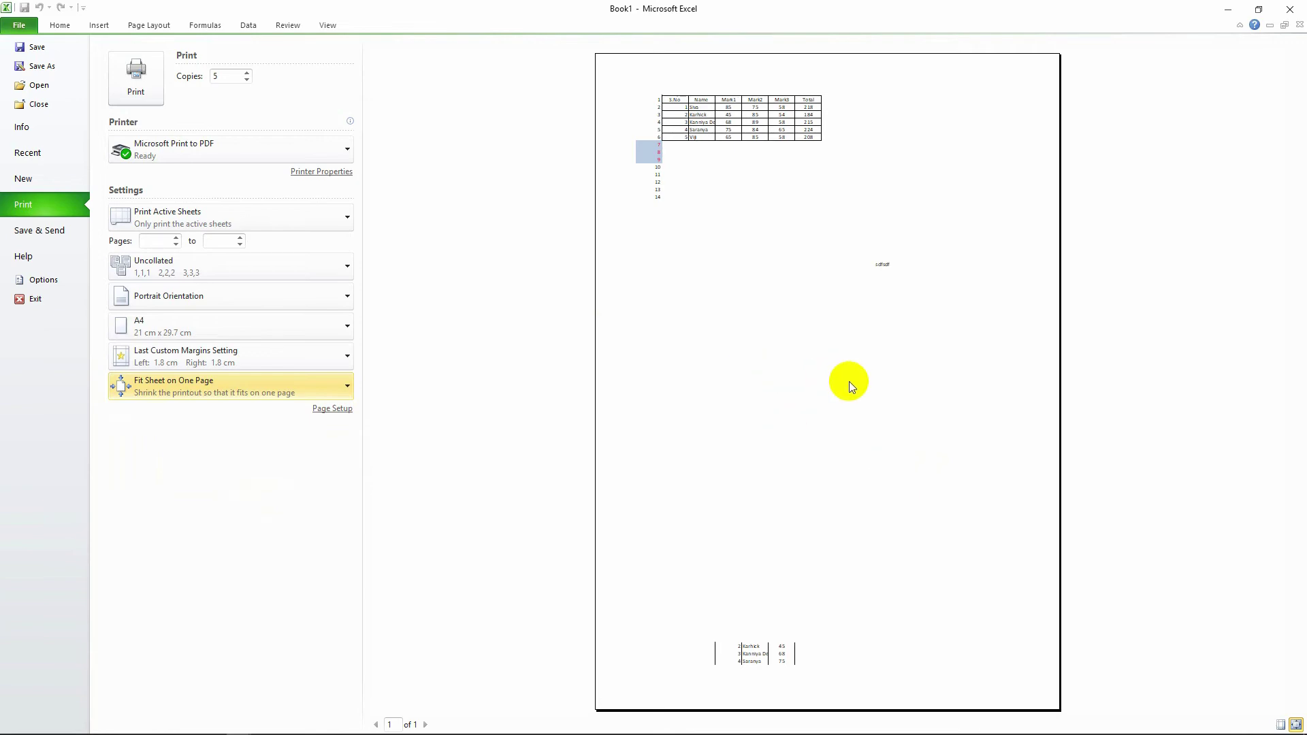
{"action": "key", "text": "Escape"}
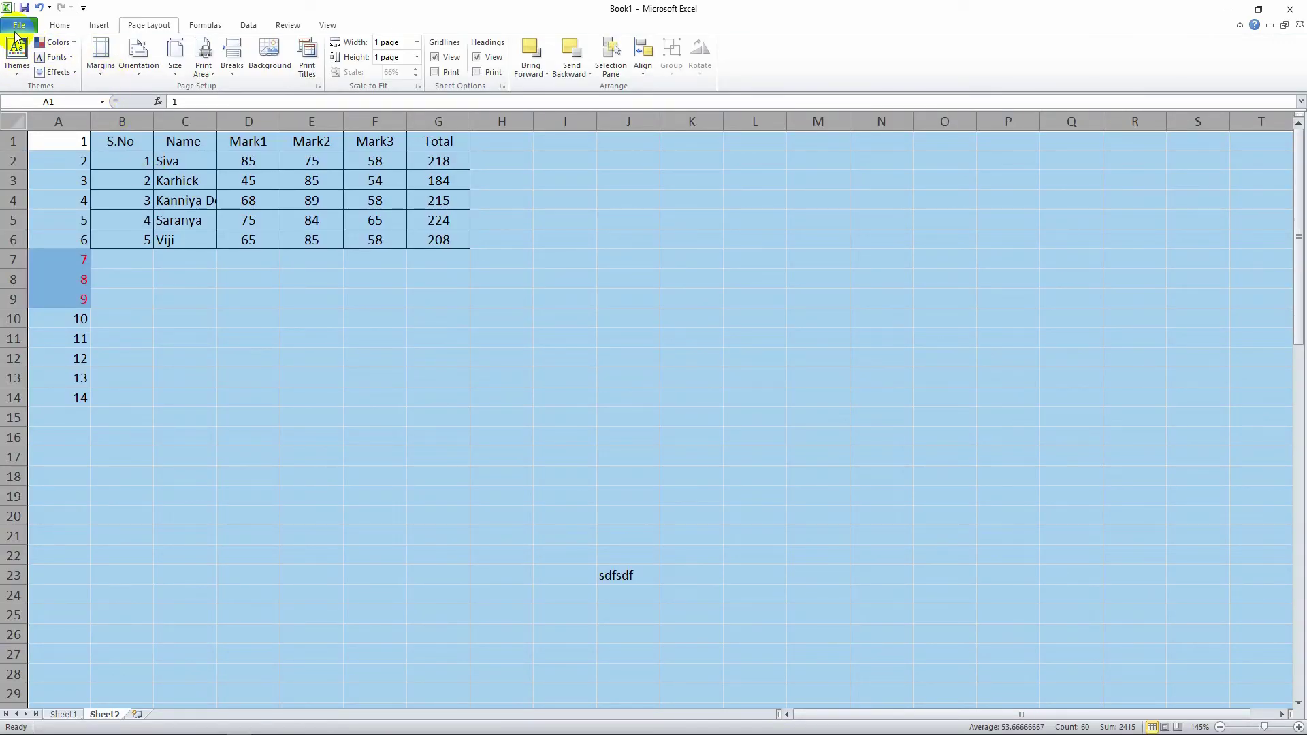
{"action": "left_click", "coordinate": [16, 29]}
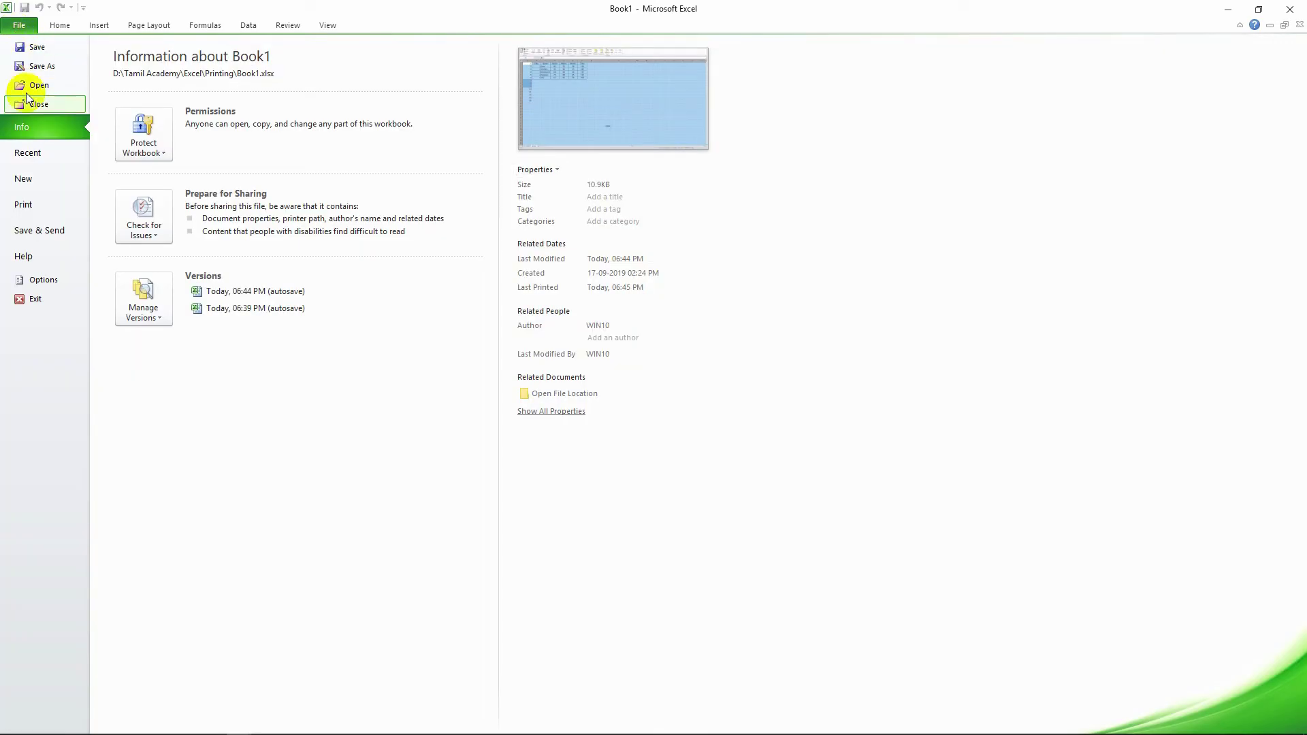
{"action": "left_click", "coordinate": [59, 204]}
- Compare Fit All Columns and Fit All Rows on One Page, then restore No Scaling
{"action": "left_click", "coordinate": [227, 385]}
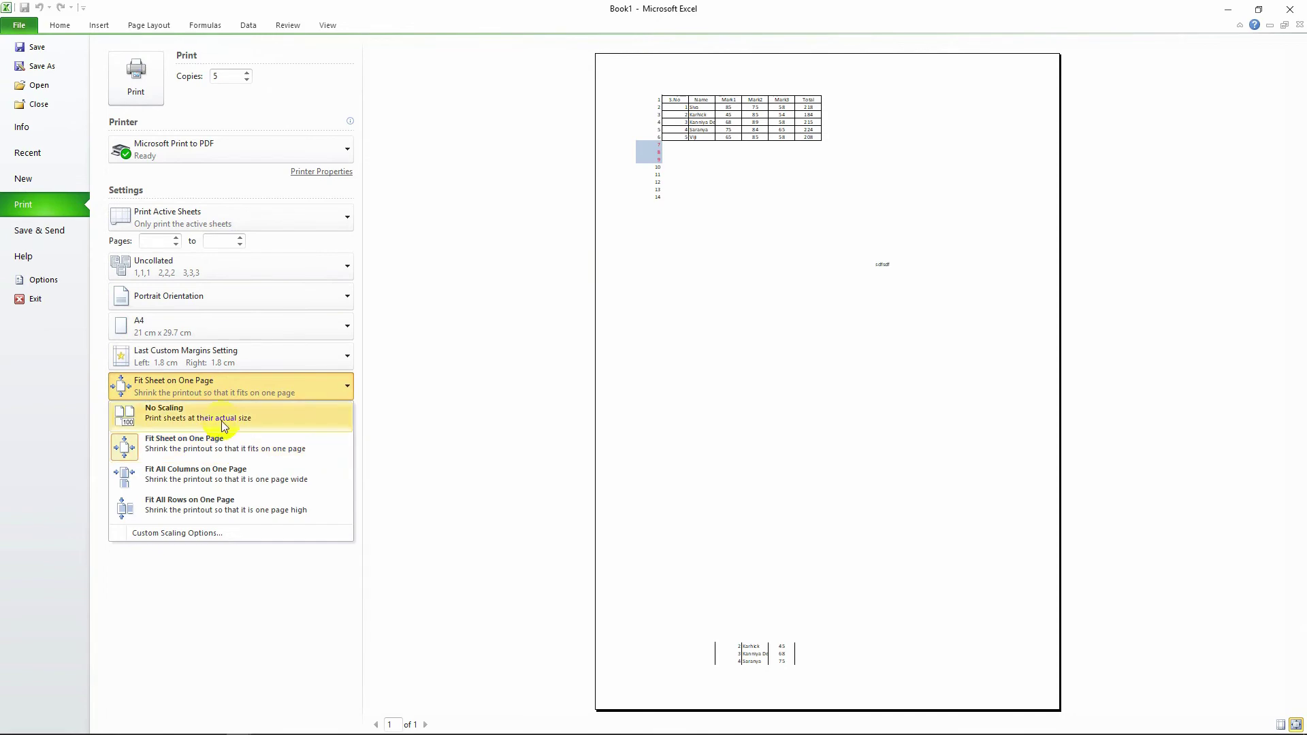
{"action": "left_click", "coordinate": [228, 482]}
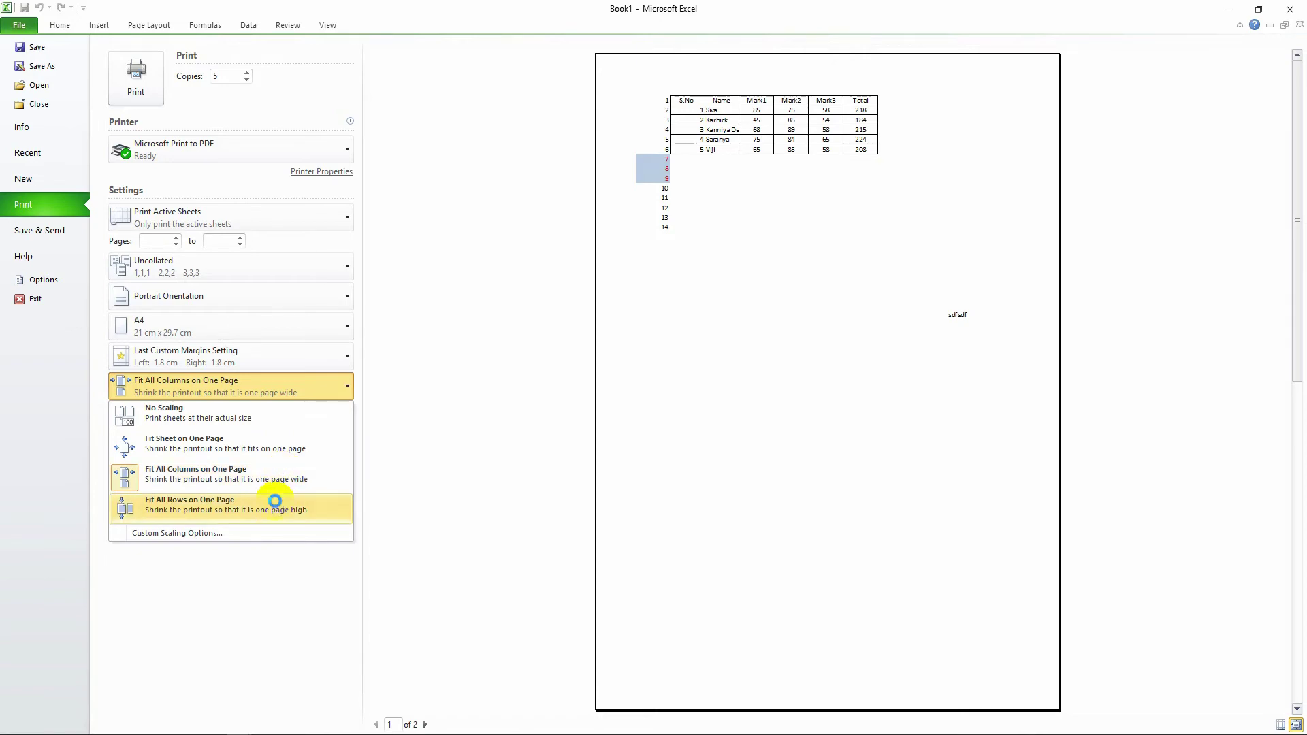
{"action": "left_click", "coordinate": [276, 505]}
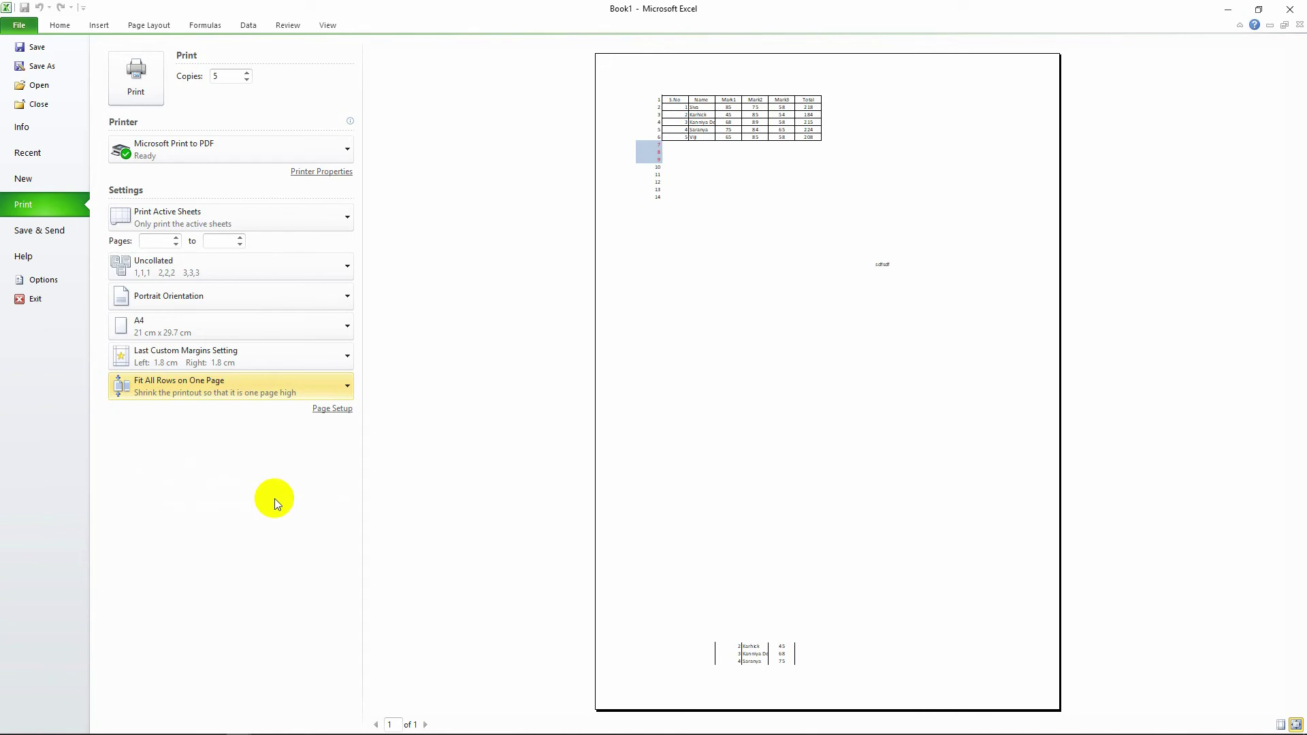
{"action": "left_click", "coordinate": [304, 388]}
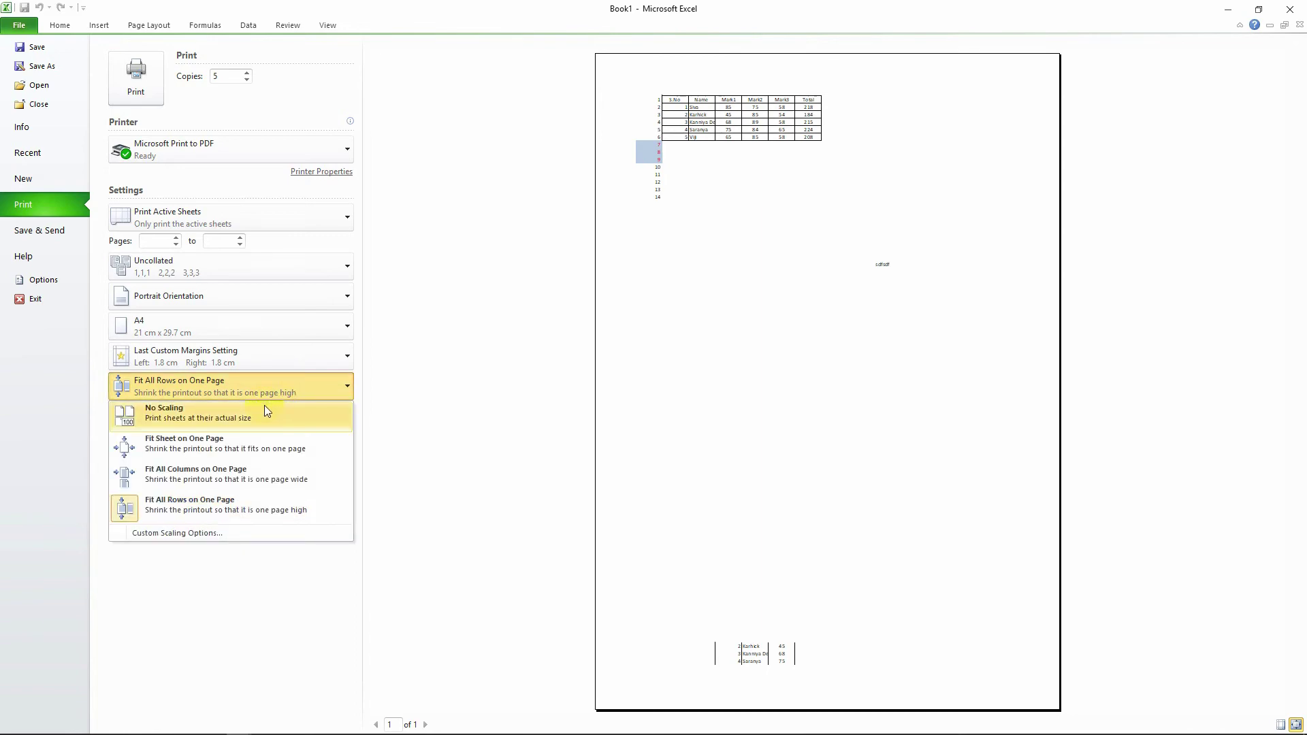
{"action": "left_click", "coordinate": [265, 408]}
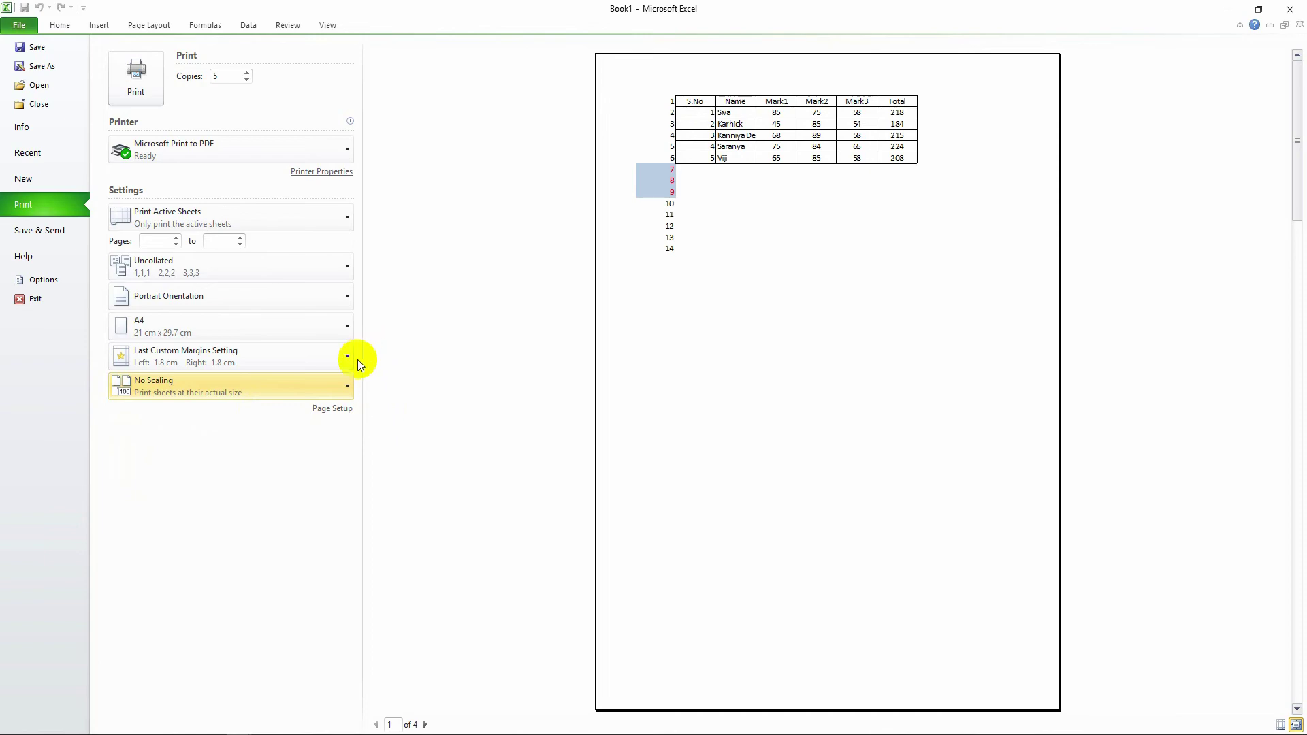
- In Page Setup, change the Header and Footer margins from 0.8 to 0
{"action": "left_click", "coordinate": [344, 413]}
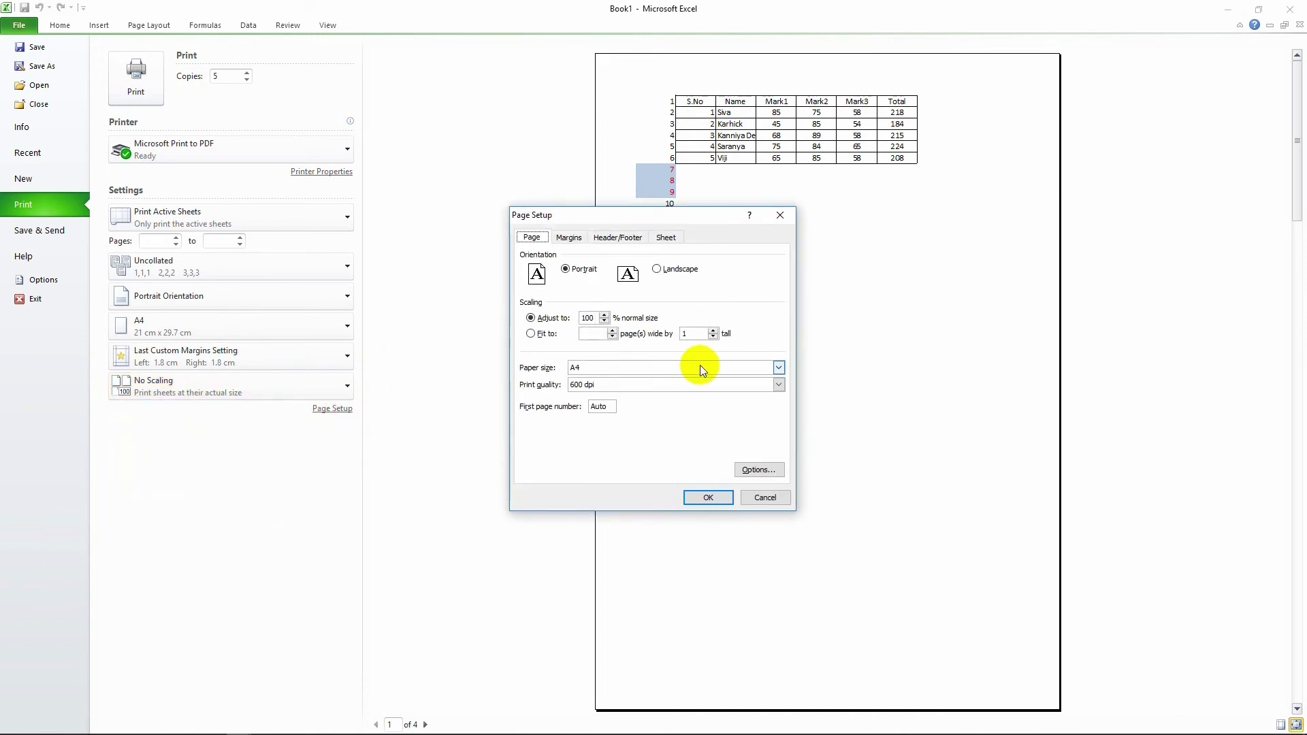
{"action": "left_click", "coordinate": [601, 335]}
{"action": "left_click", "coordinate": [572, 237]}
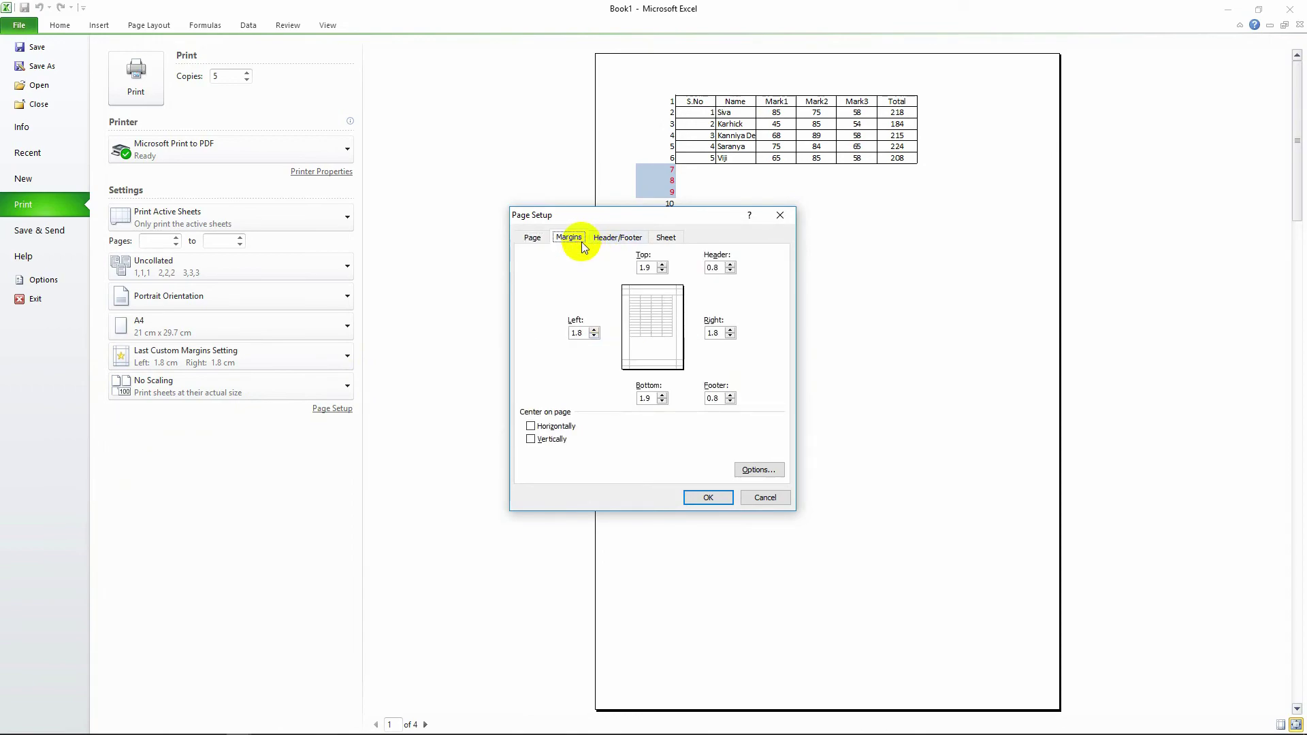
{"action": "double_click", "coordinate": [715, 267]}
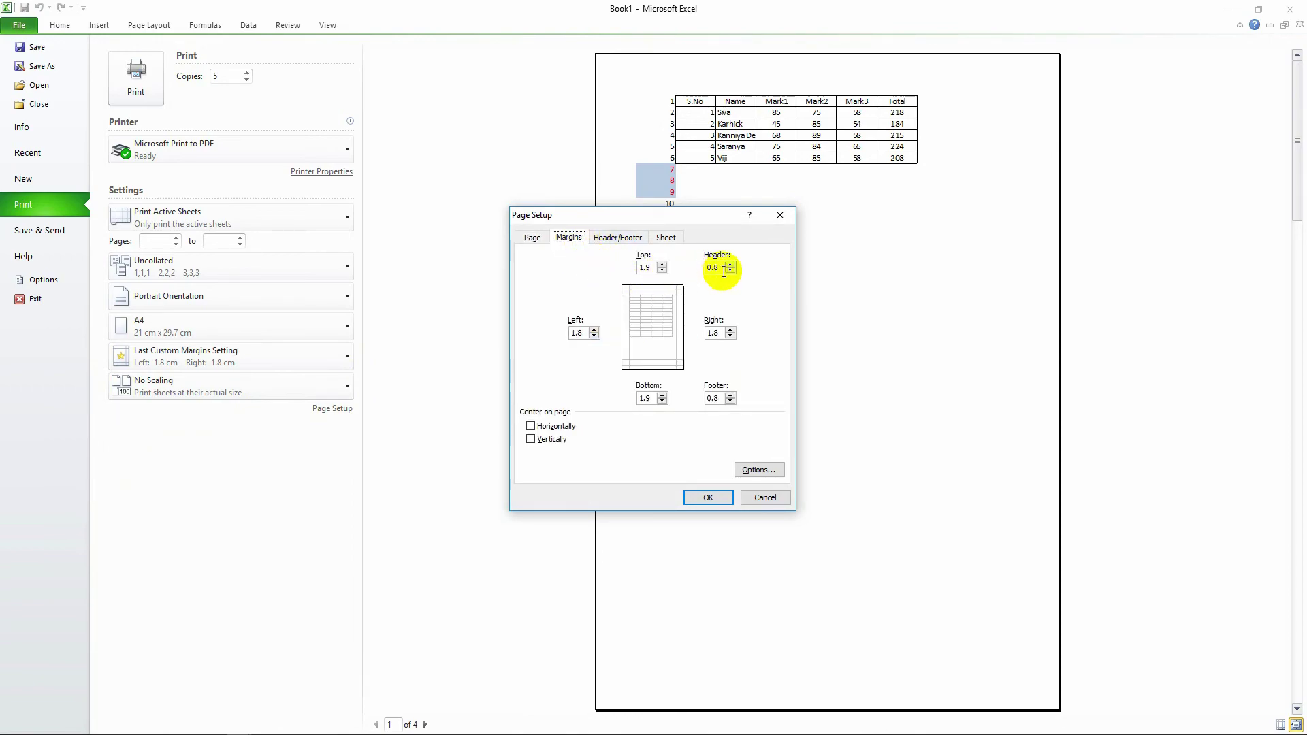
{"action": "double_click", "coordinate": [714, 267]}
{"action": "type", "text": "0"}
{"action": "double_click", "coordinate": [715, 399]}
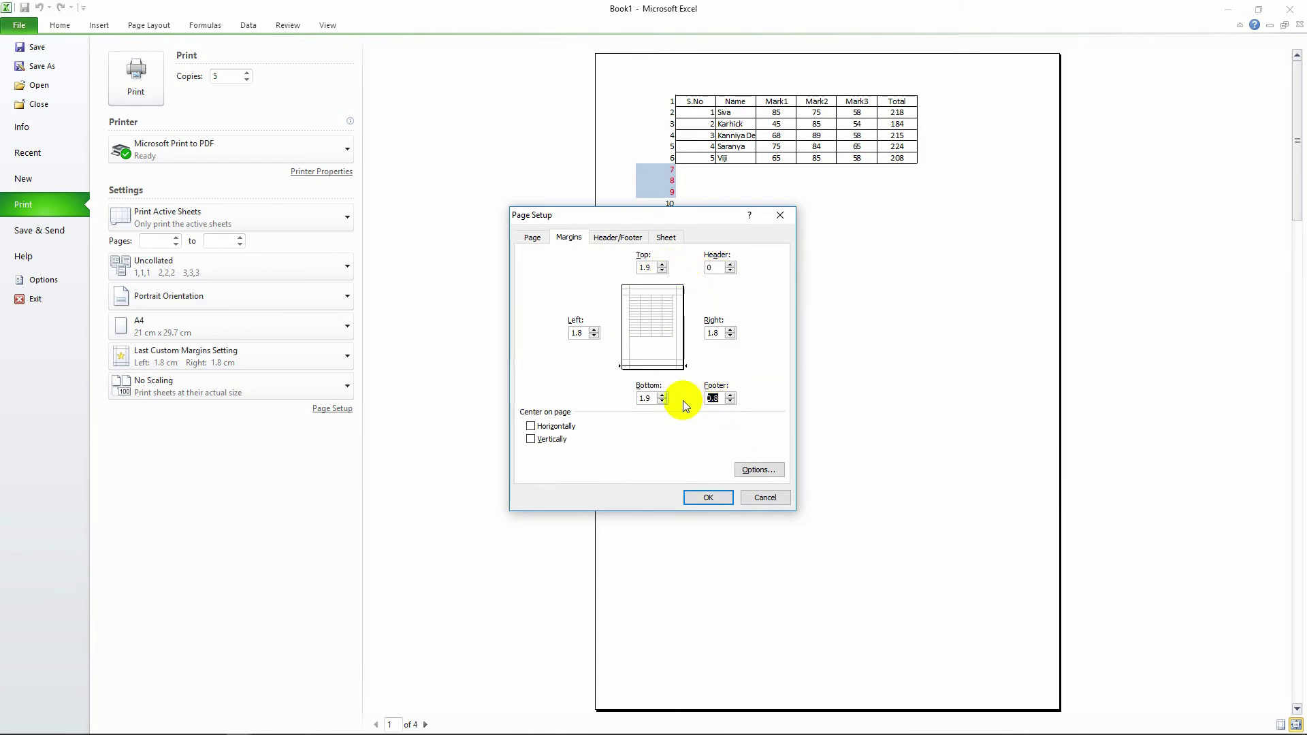
{"action": "type", "text": "0"}
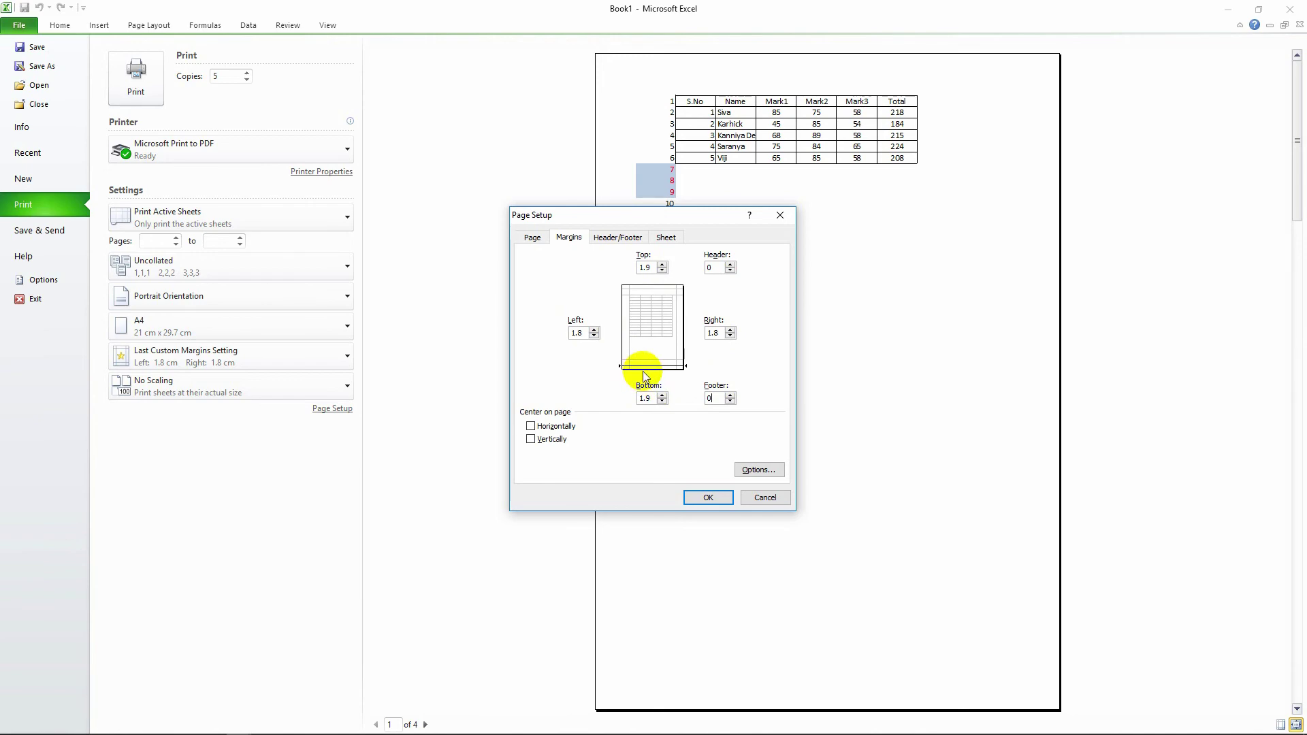
{"action": "left_click", "coordinate": [532, 238]}
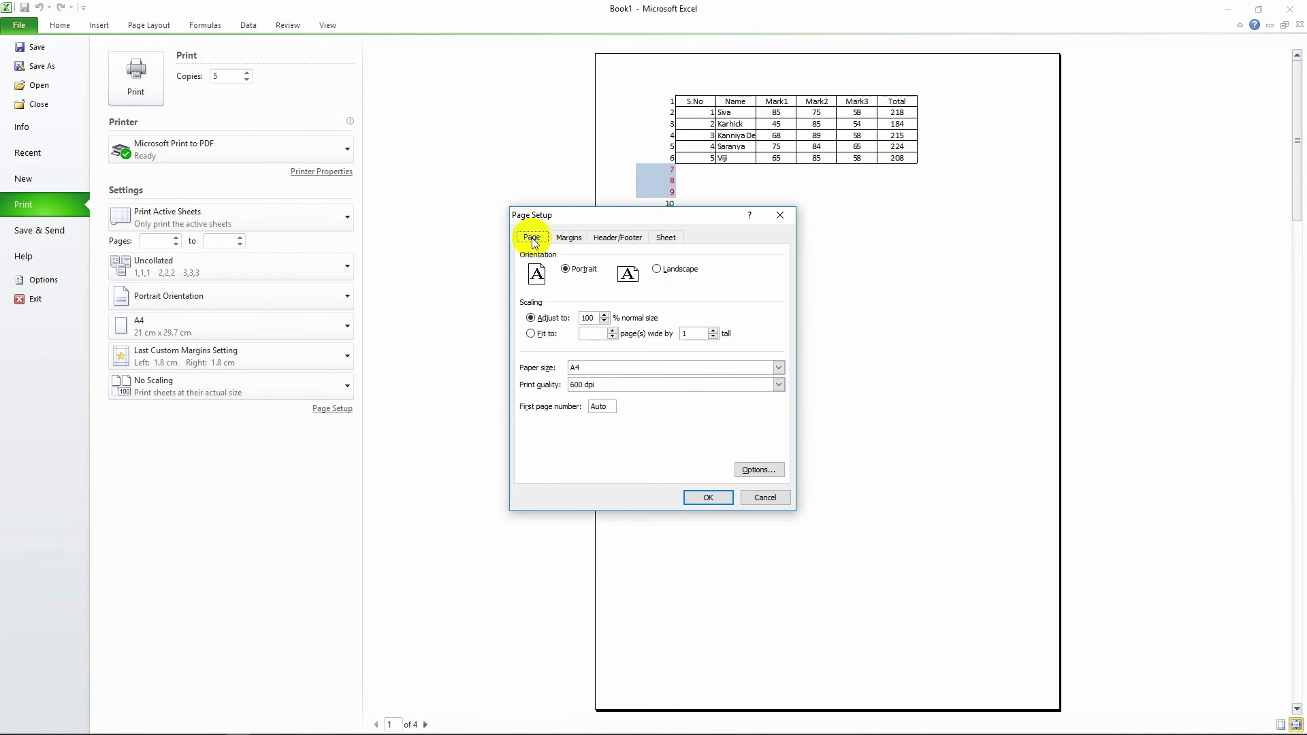
- Review the Margins, Header/Footer and Sheet settings, then confirm Page Setup with OK
{"action": "left_click", "coordinate": [569, 237]}
{"action": "left_click", "coordinate": [613, 240]}
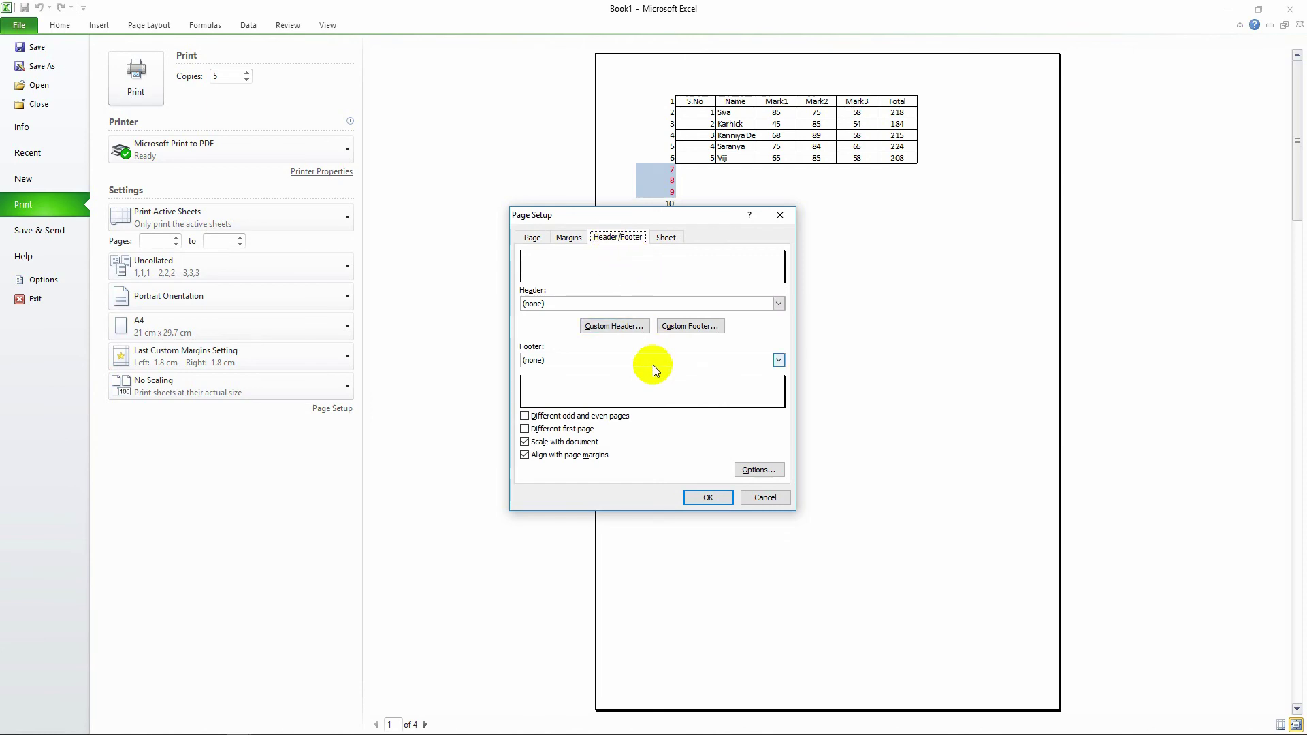
{"action": "left_click", "coordinate": [667, 236]}
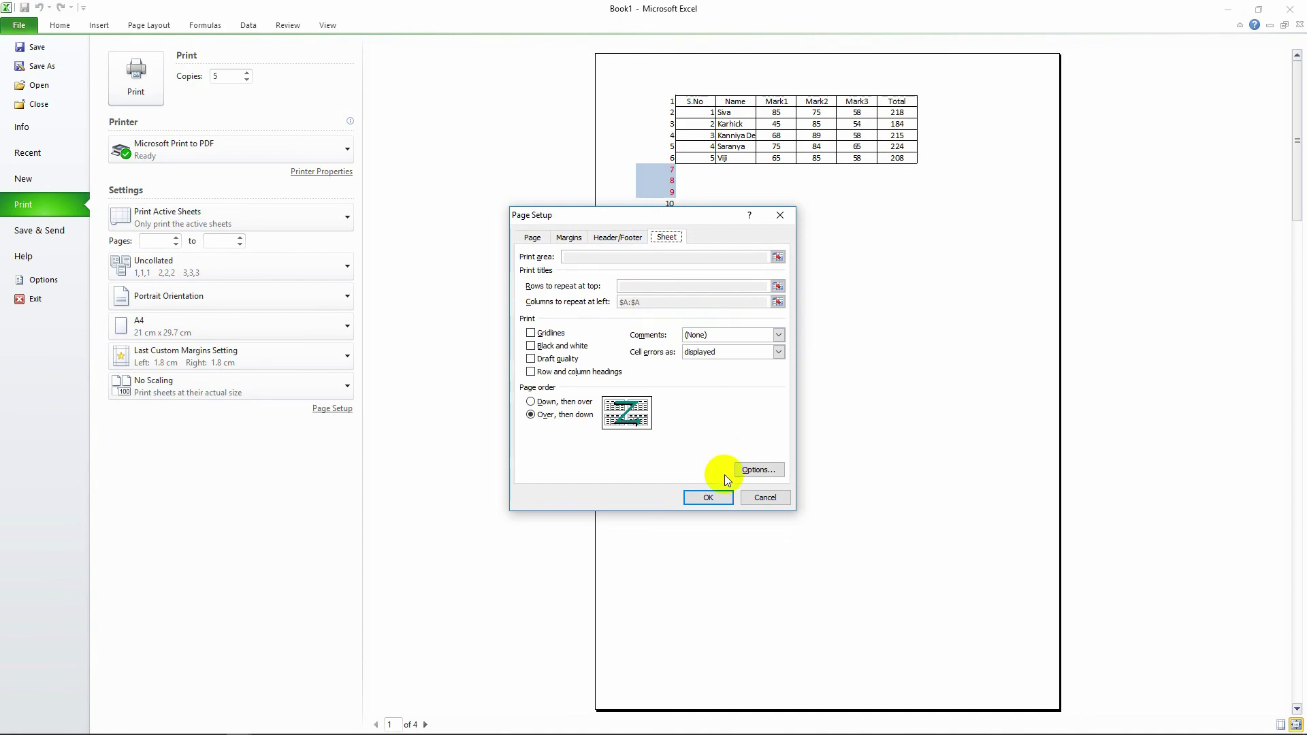
{"action": "left_click", "coordinate": [710, 497]}
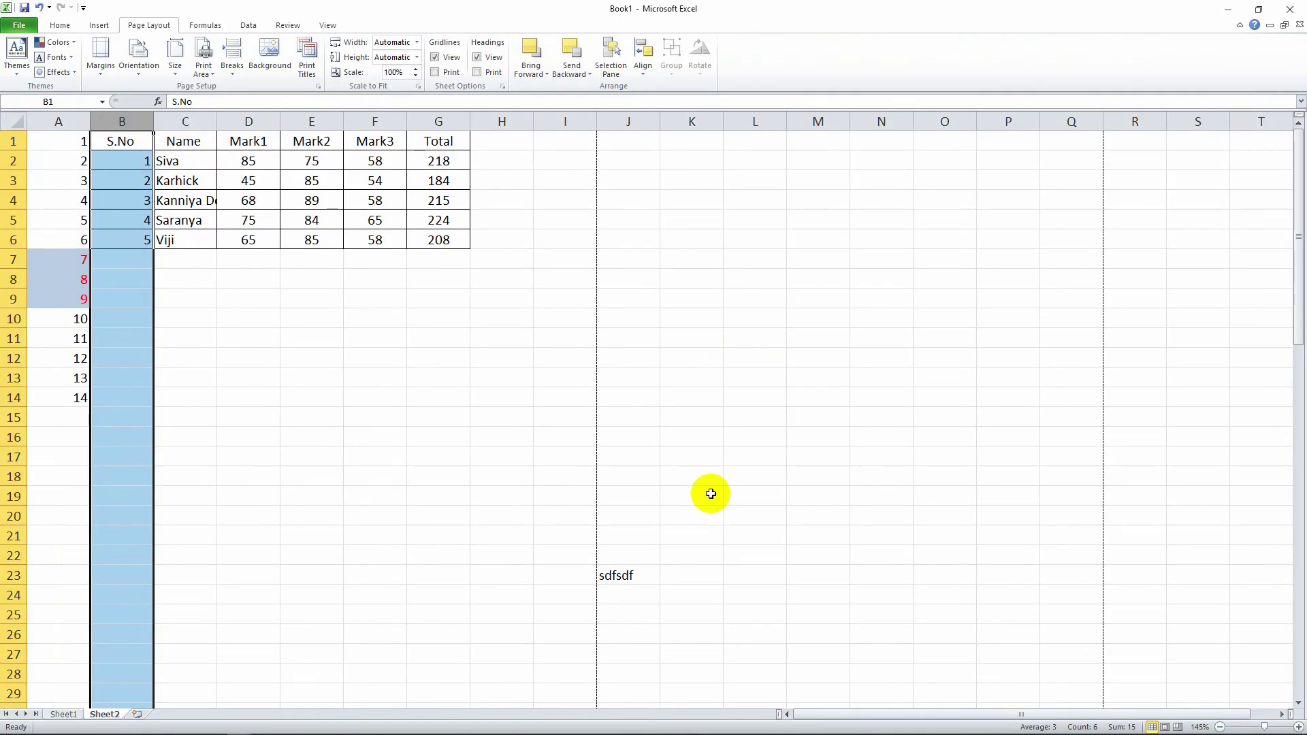